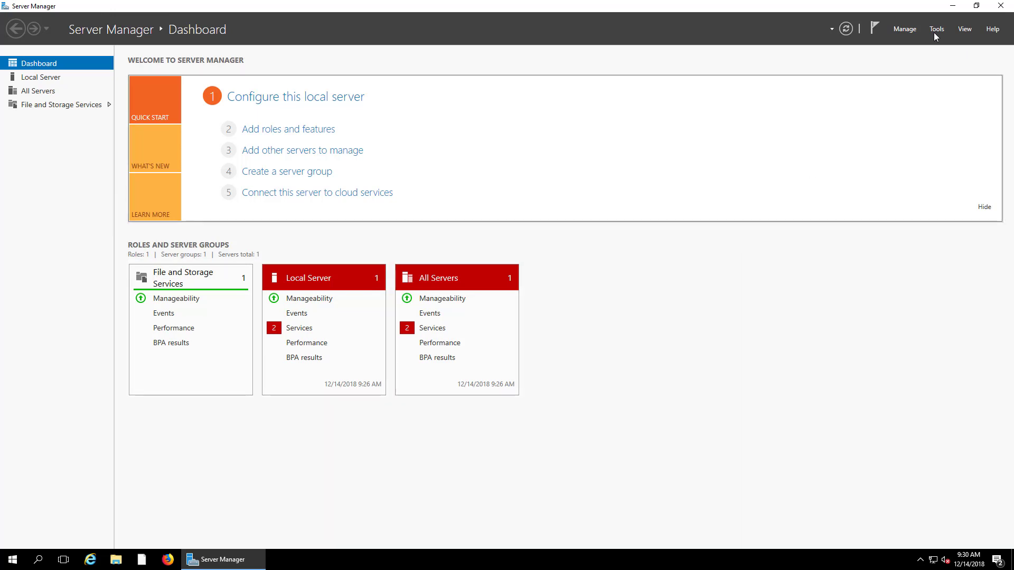
Step: View the computer's basic system information from This PC, and close it after checking
click(953, 6)
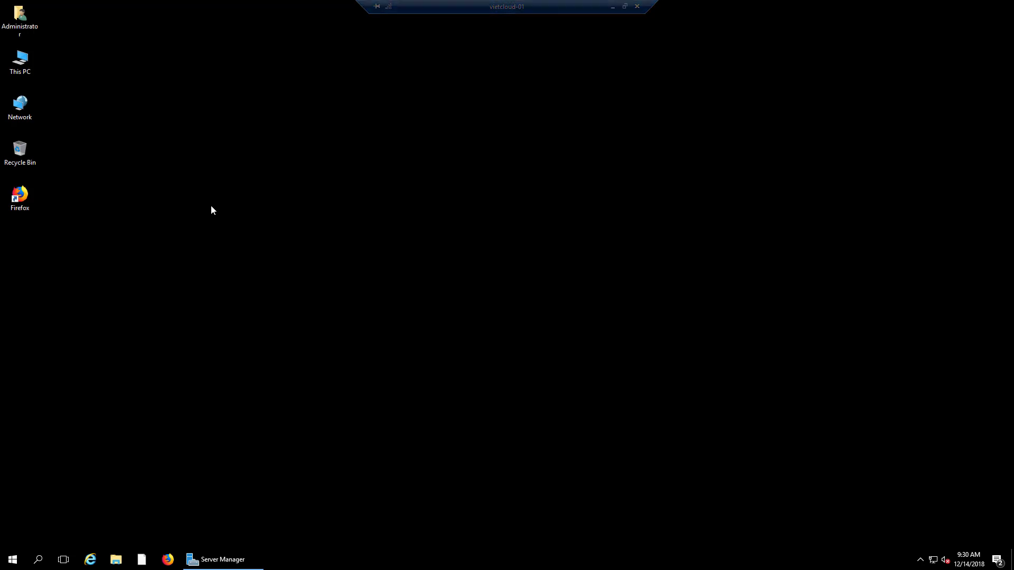
click(21, 60)
right_click(21, 62)
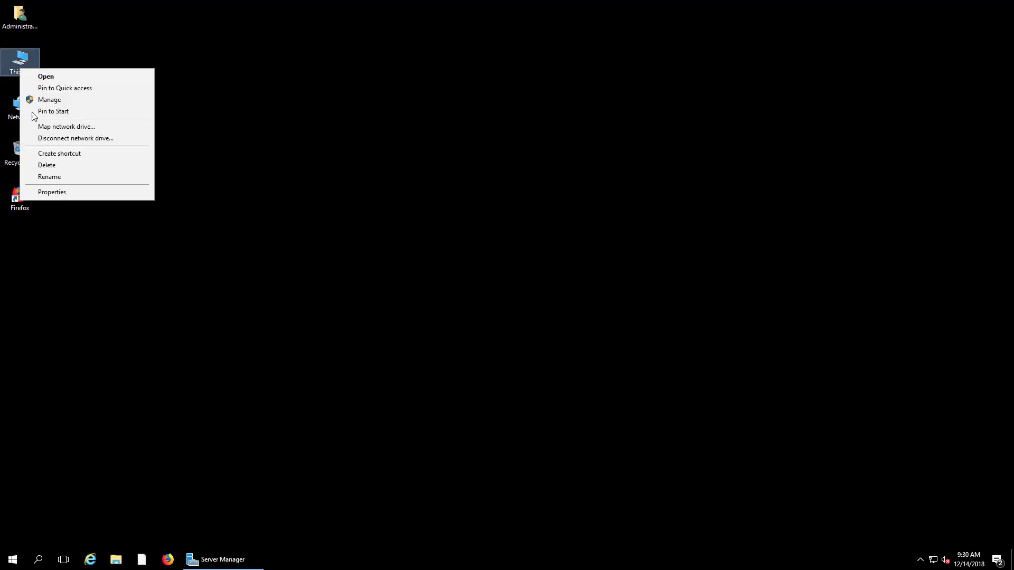
click(67, 198)
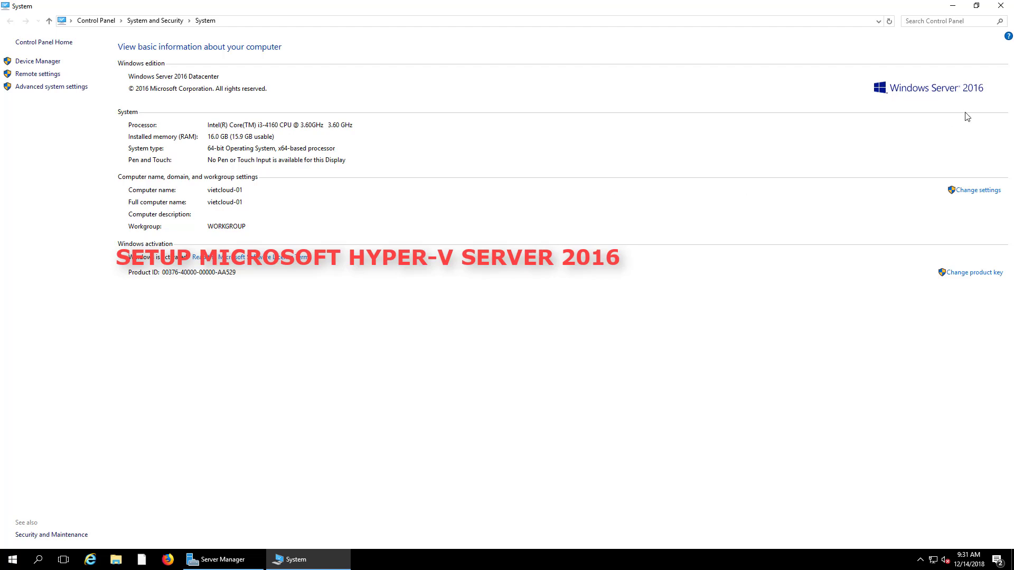
click(1006, 6)
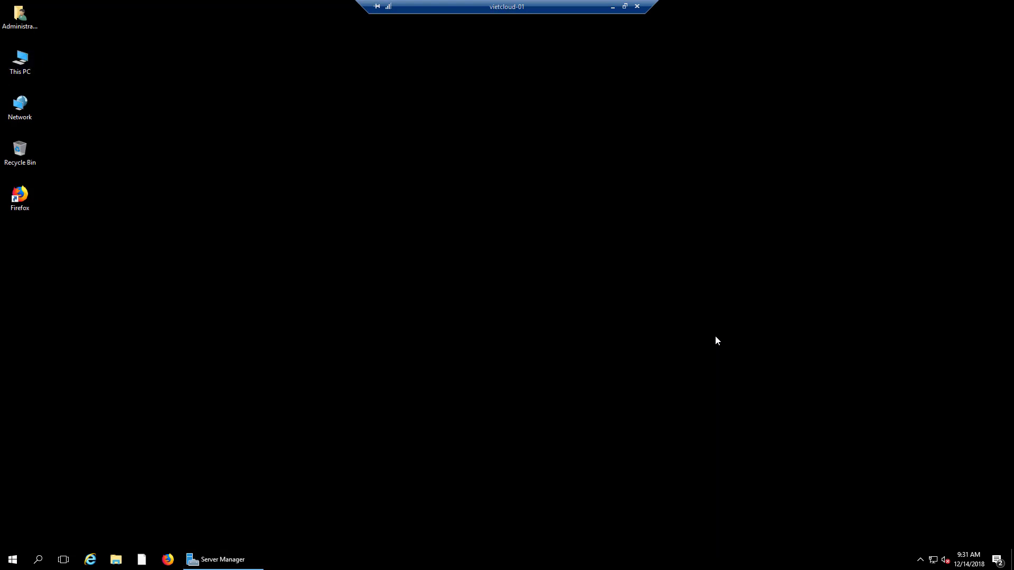
Step: Examine the IPv4 address, gateway and DNS settings of the Ethernet adapter, and close its dialogs
click(224, 564)
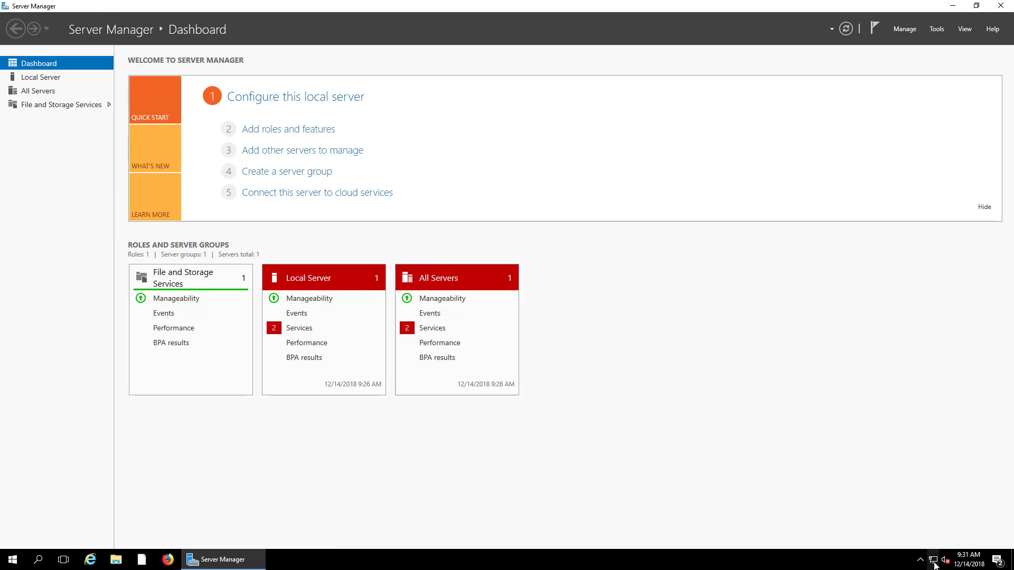
right_click(935, 566)
click(943, 554)
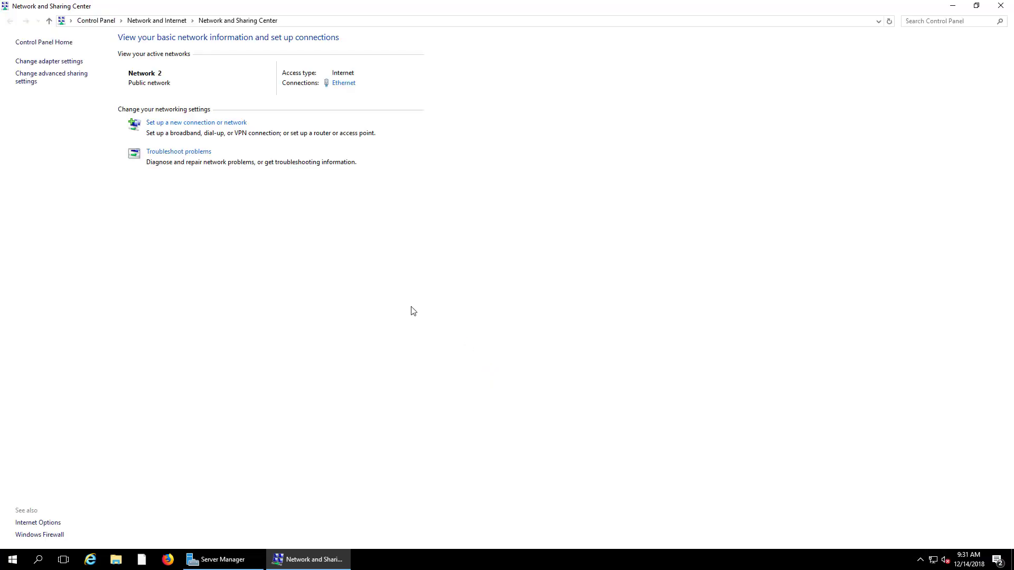
click(53, 62)
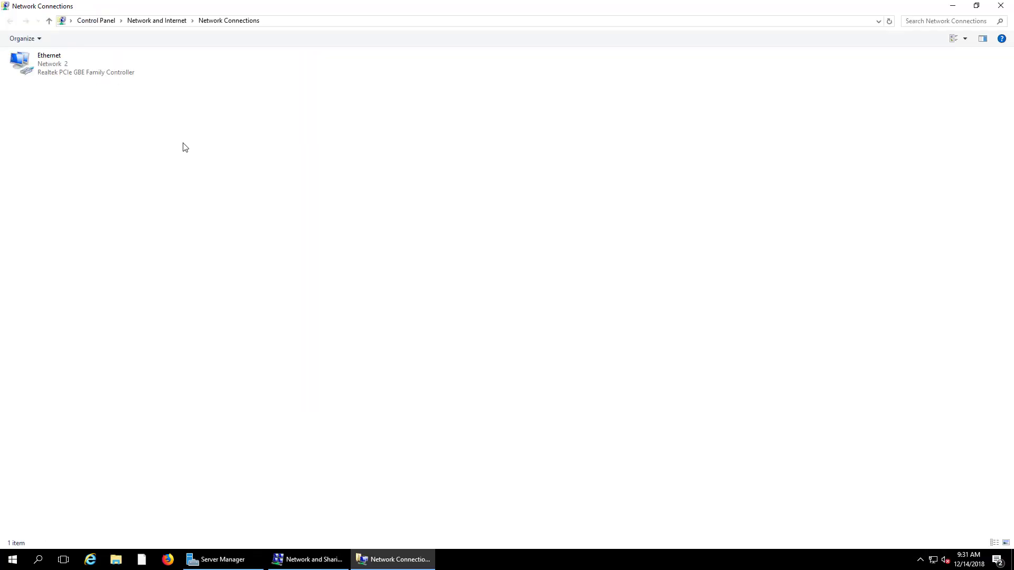
double_click(69, 77)
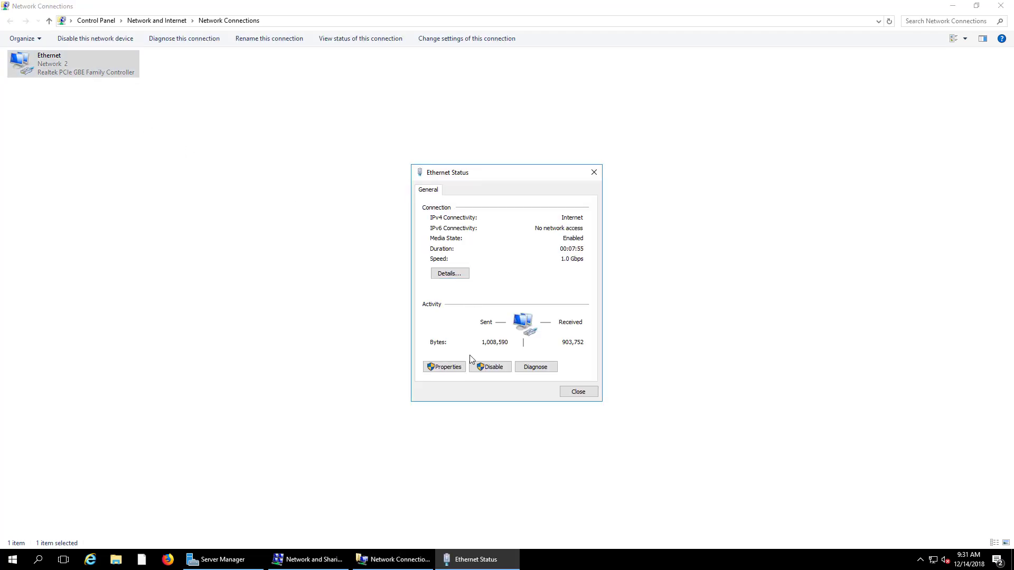
click(448, 366)
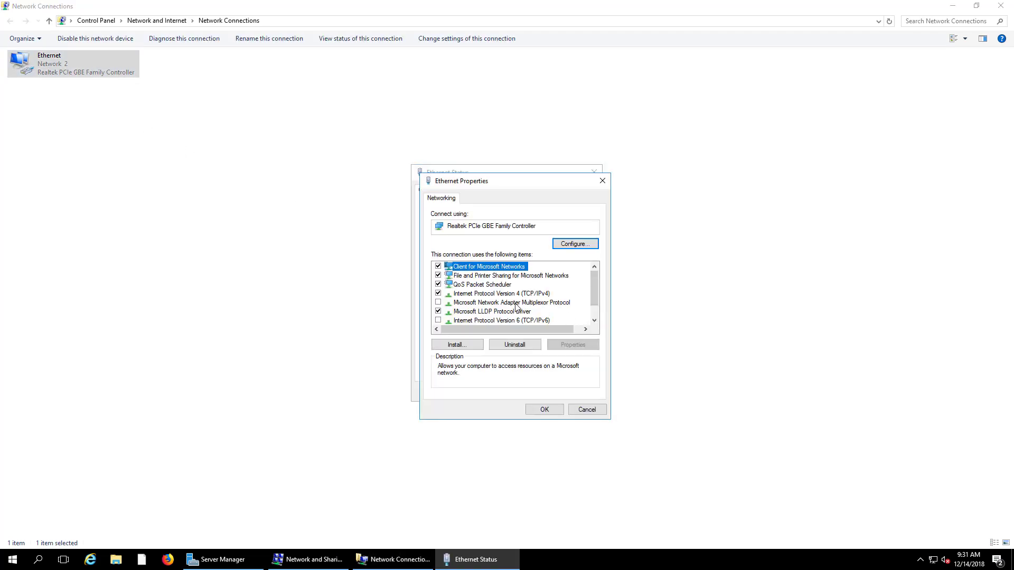
double_click(505, 294)
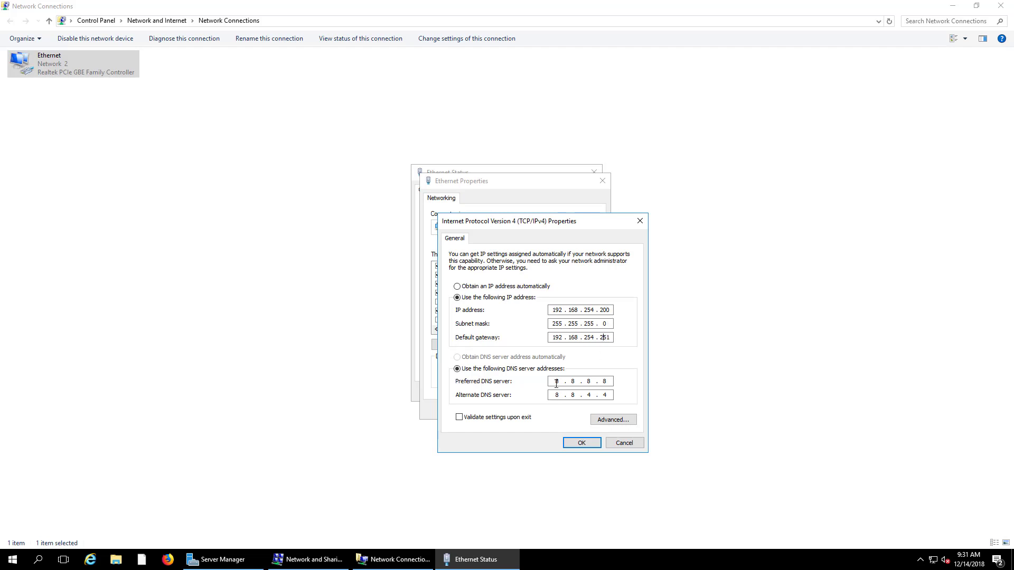
click(580, 443)
click(560, 410)
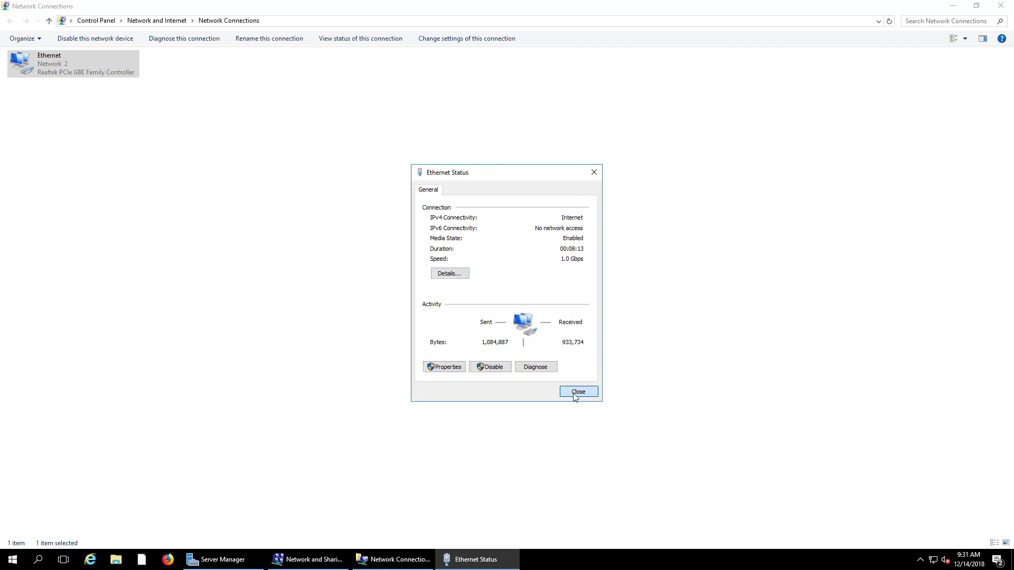
click(576, 393)
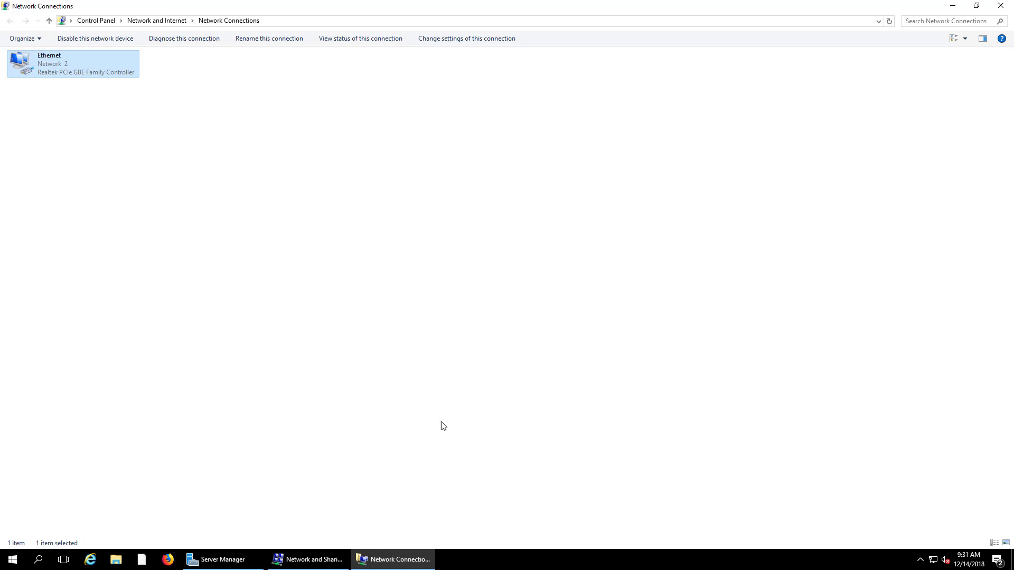
Step: Start adding roles and features in Server Manager, using role-based installation on the vietcloud-01 server from the server pool
click(226, 559)
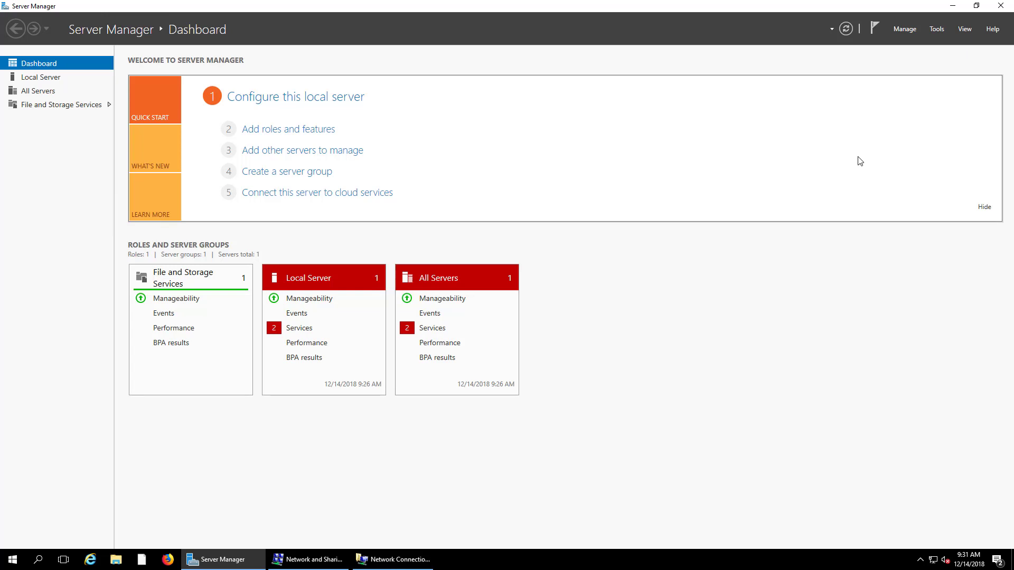
click(321, 134)
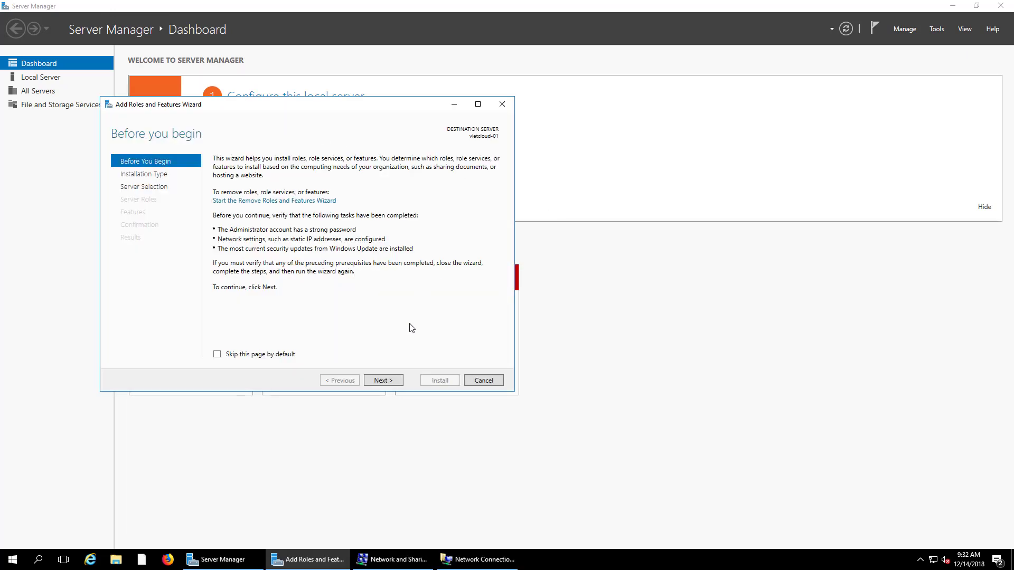
click(388, 381)
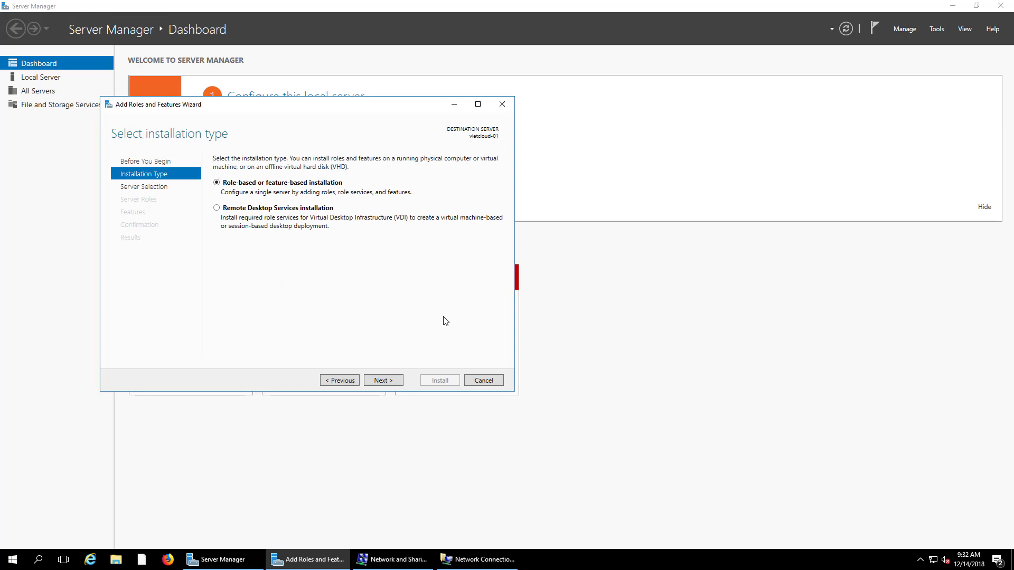
click(388, 381)
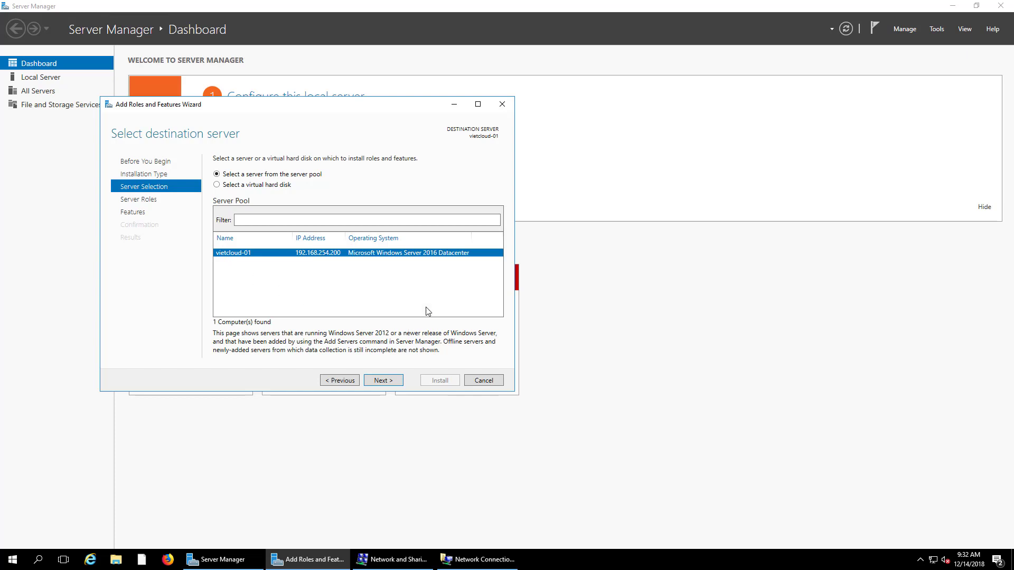
click(383, 381)
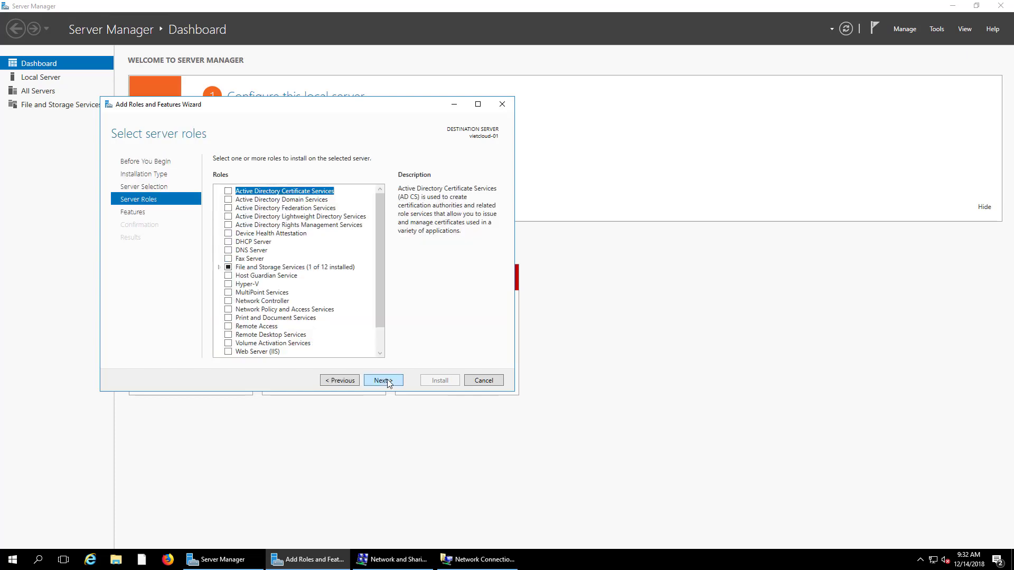
Step: Select the Hyper-V role with its required management tools, without adding any further features
click(229, 285)
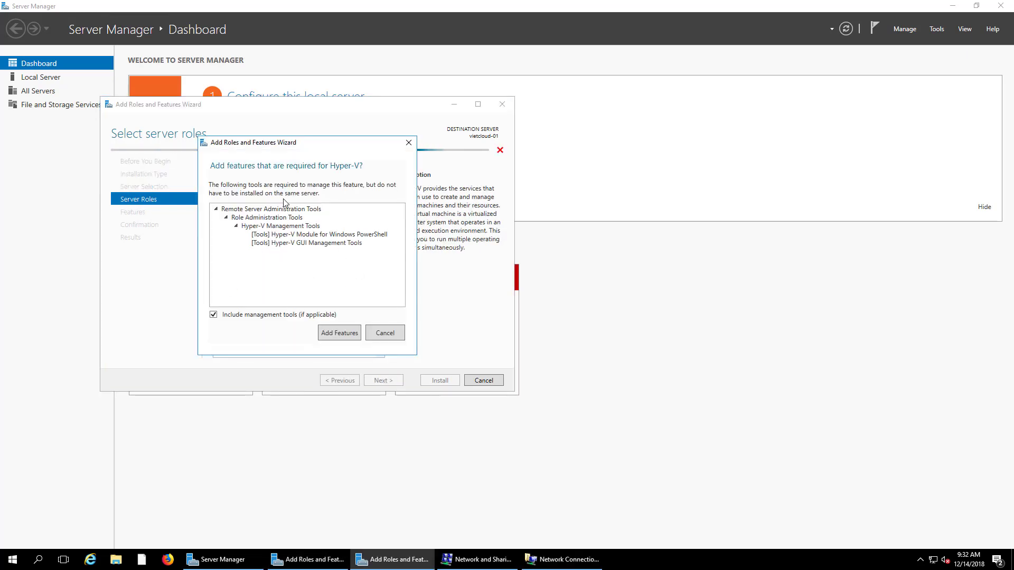
click(337, 336)
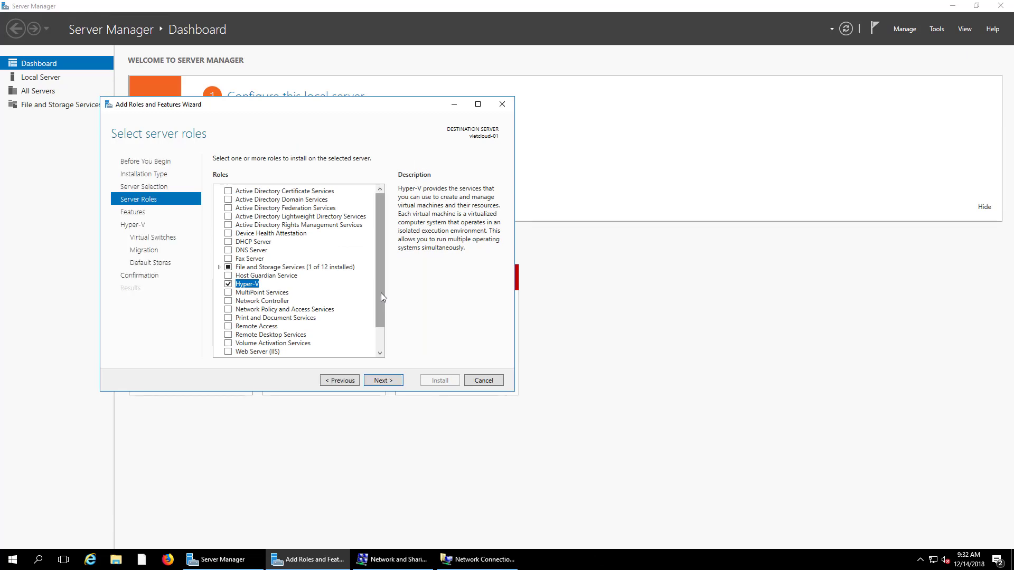
click(397, 382)
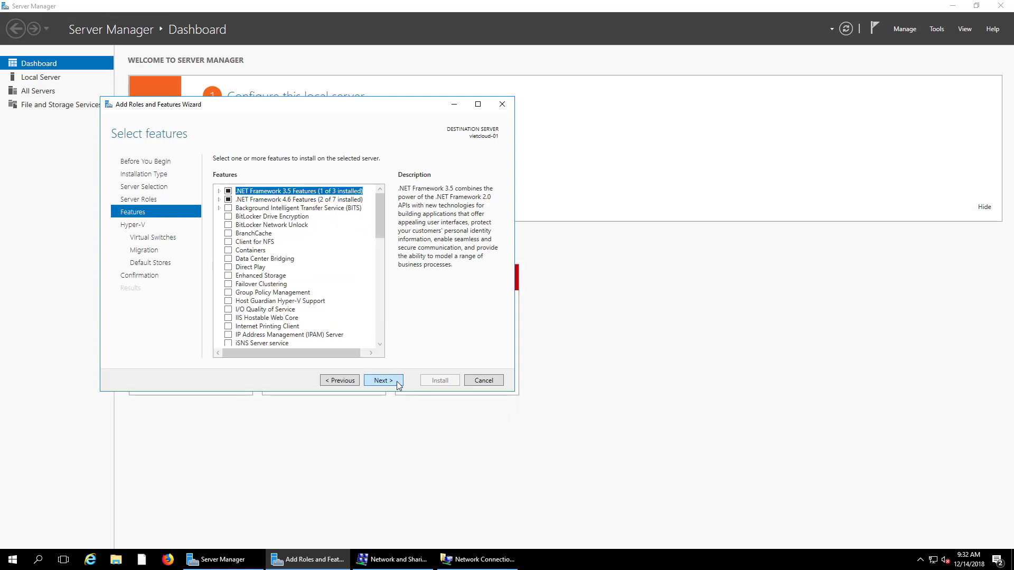
click(398, 383)
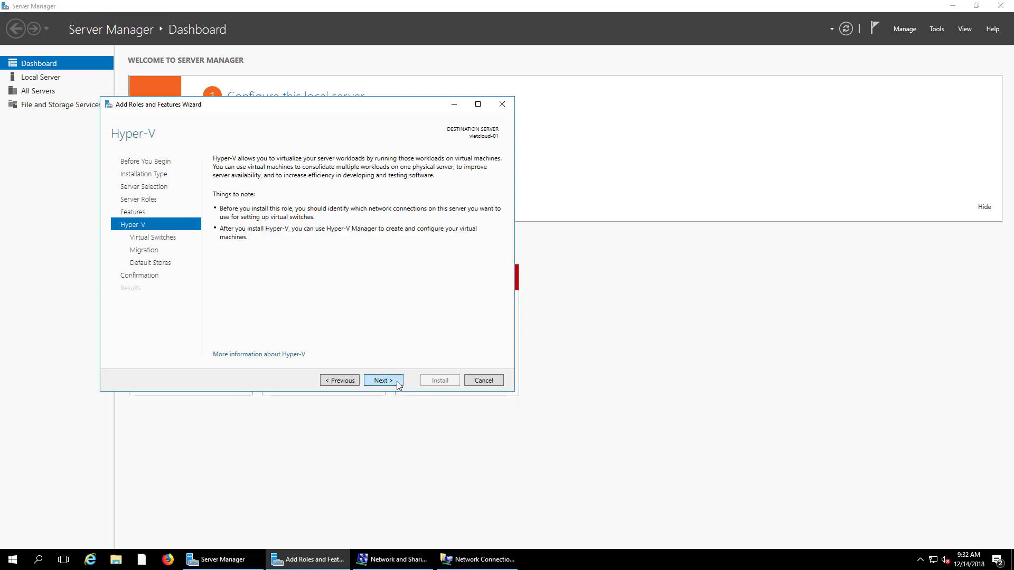
click(398, 383)
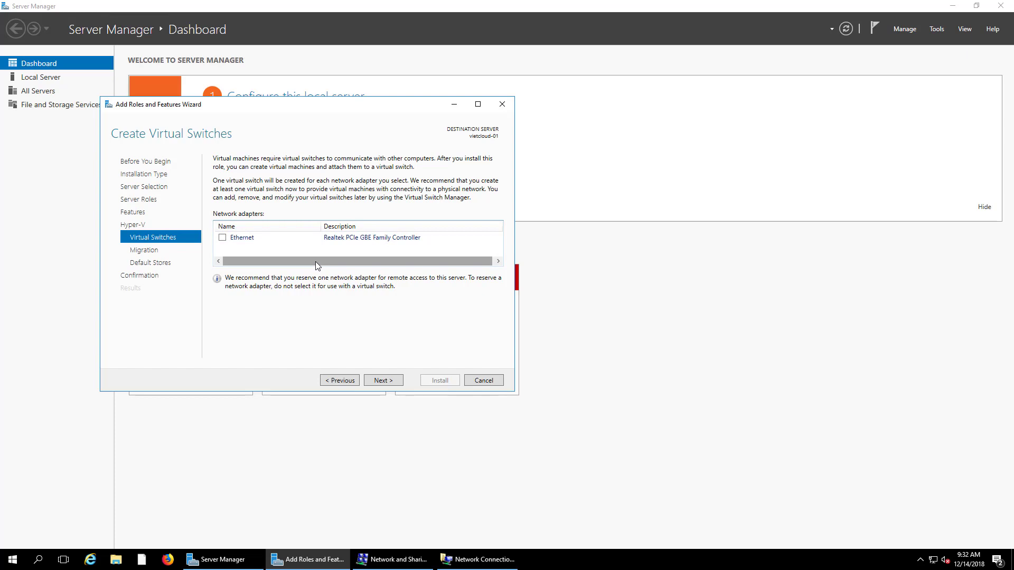
Step: Leave virtual switches and live migration unselected, and accept the default locations for virtual hard disk and configuration files
click(383, 380)
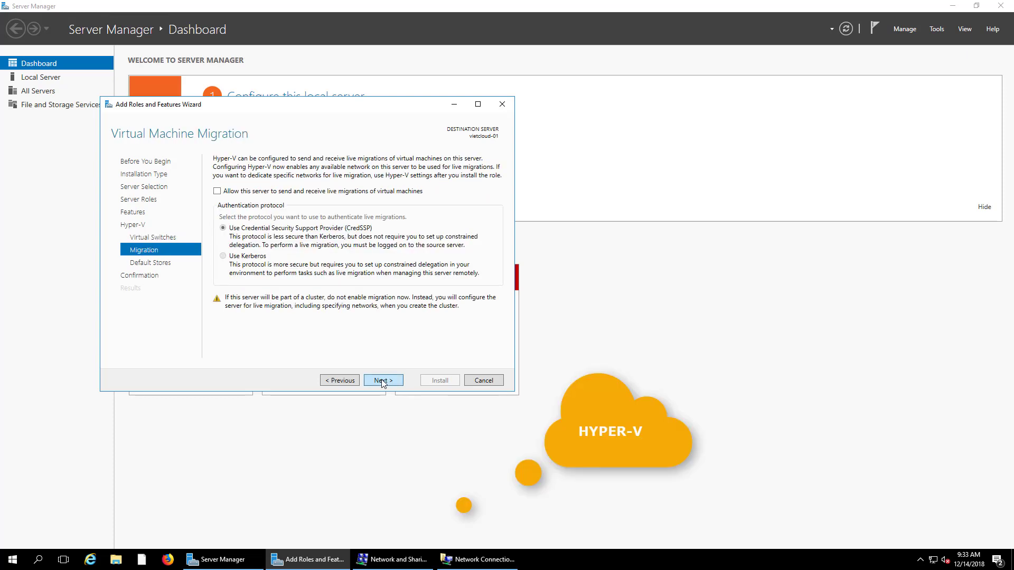
click(383, 381)
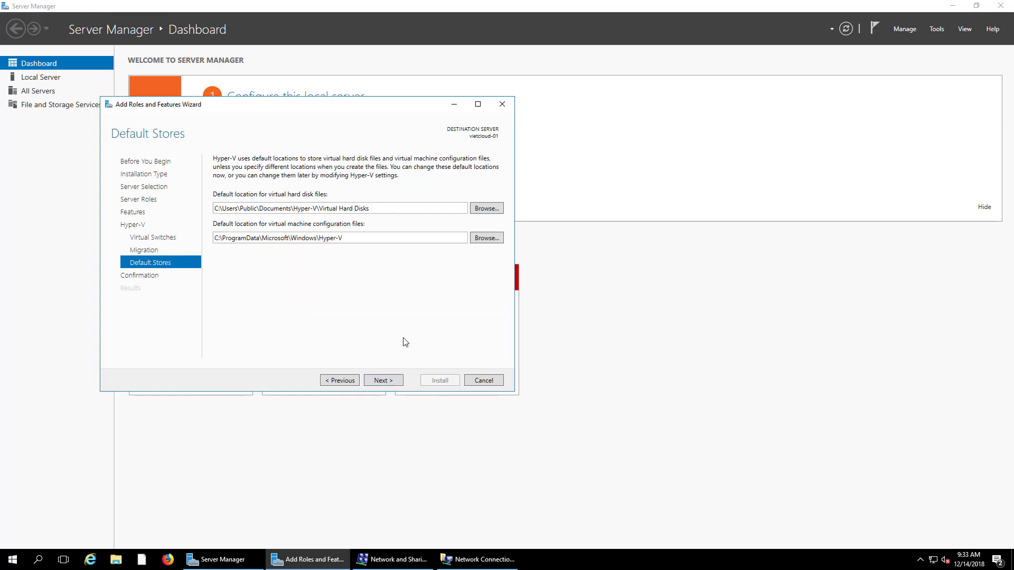
double_click(353, 237)
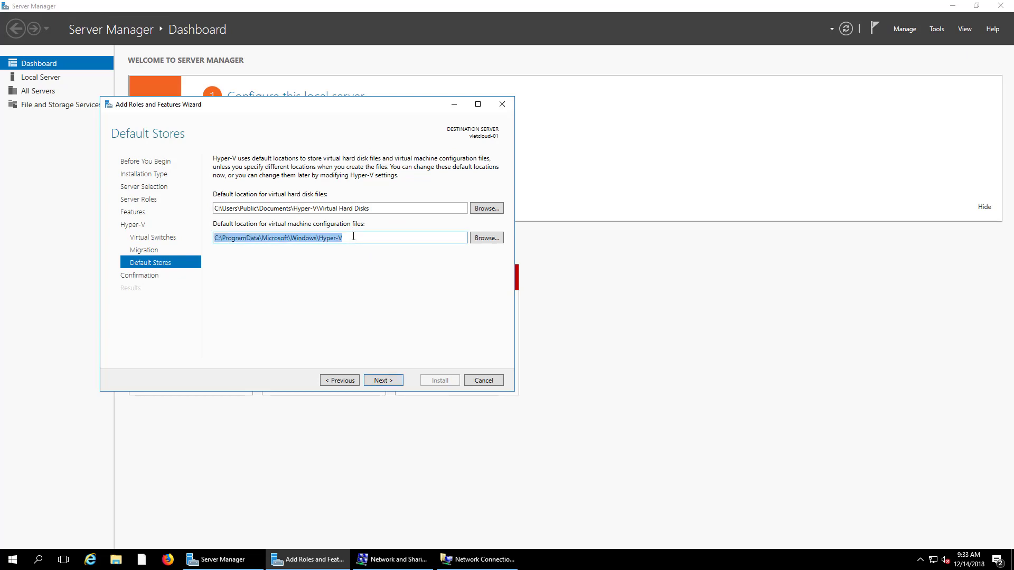
double_click(360, 209)
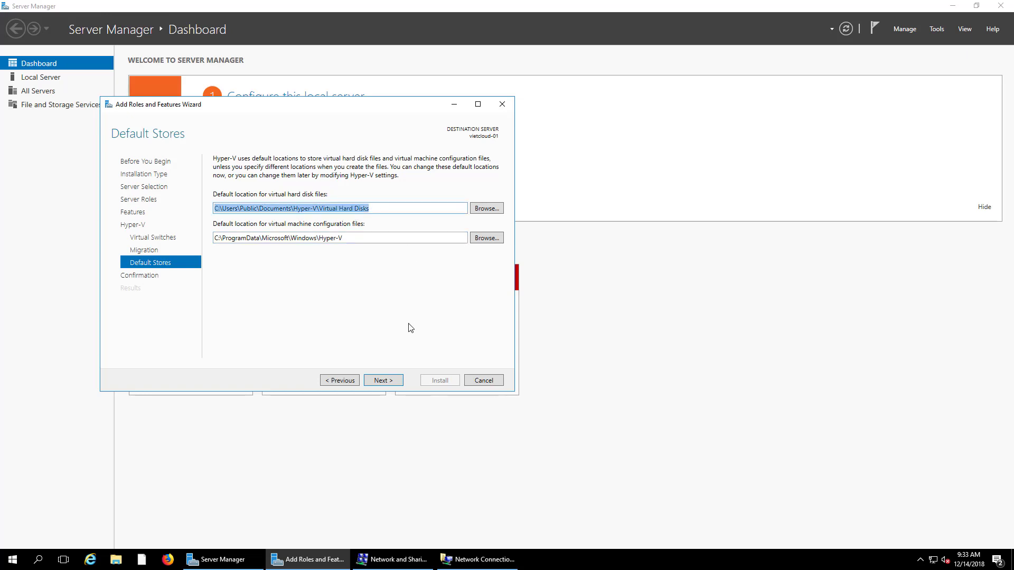
click(389, 381)
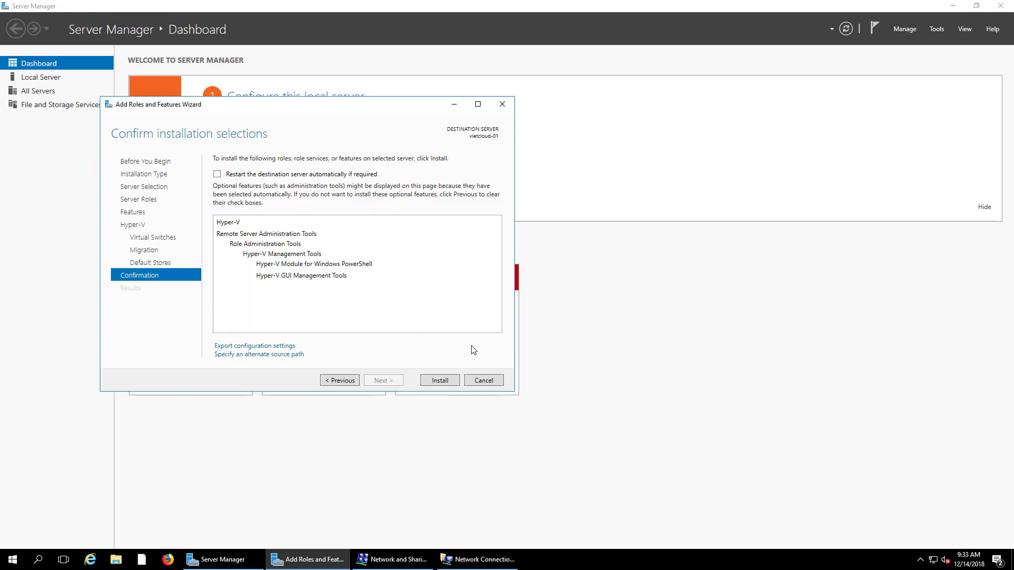
Step: Install the Hyper-V role and restart the server, dismissing the password reminder after signing back in
click(445, 382)
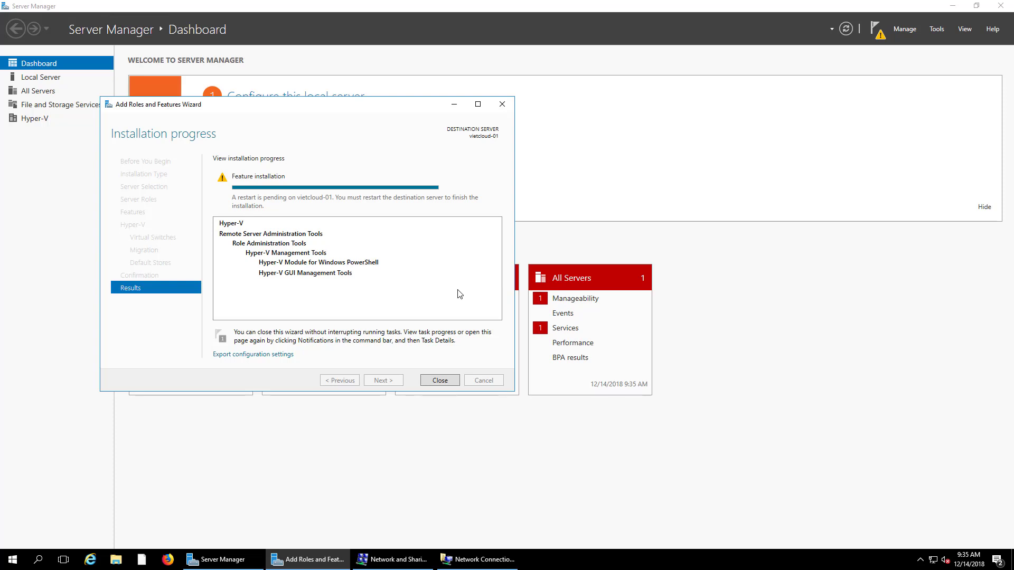
click(440, 380)
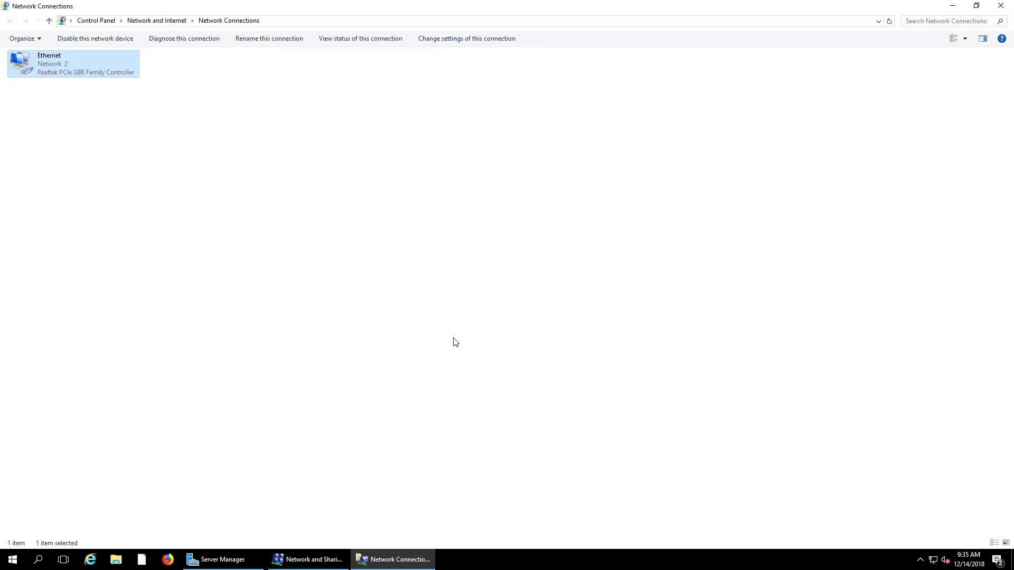
click(8, 560)
click(13, 537)
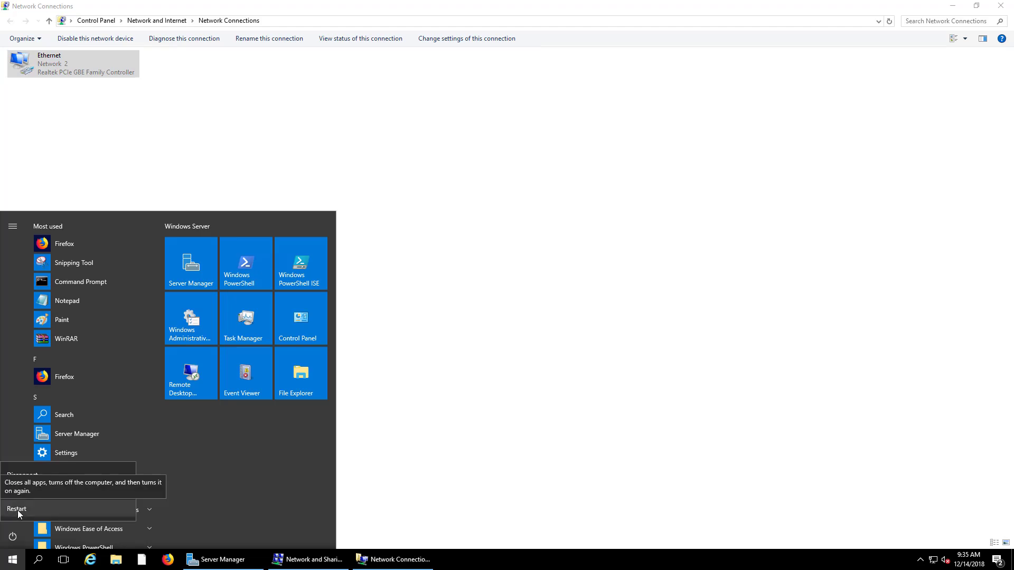
click(18, 510)
click(145, 506)
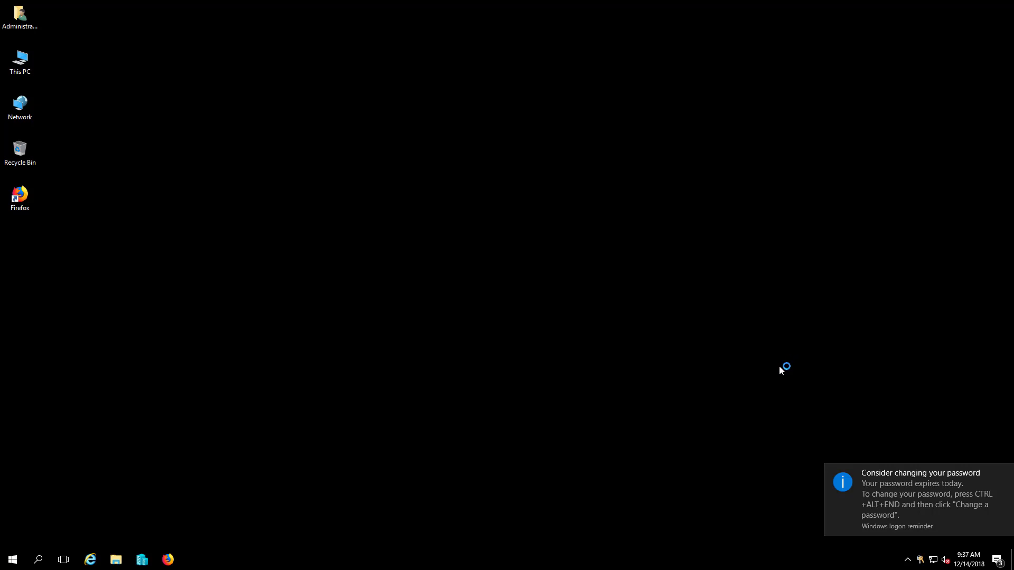
click(1005, 473)
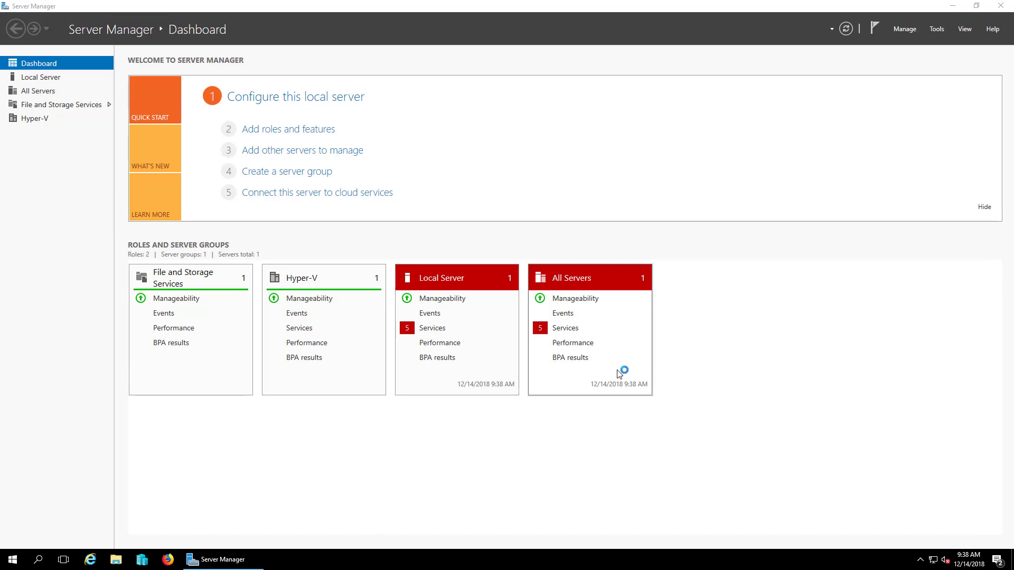
Step: Open Hyper-V Manager from the Windows administrative tools
key(super+d)
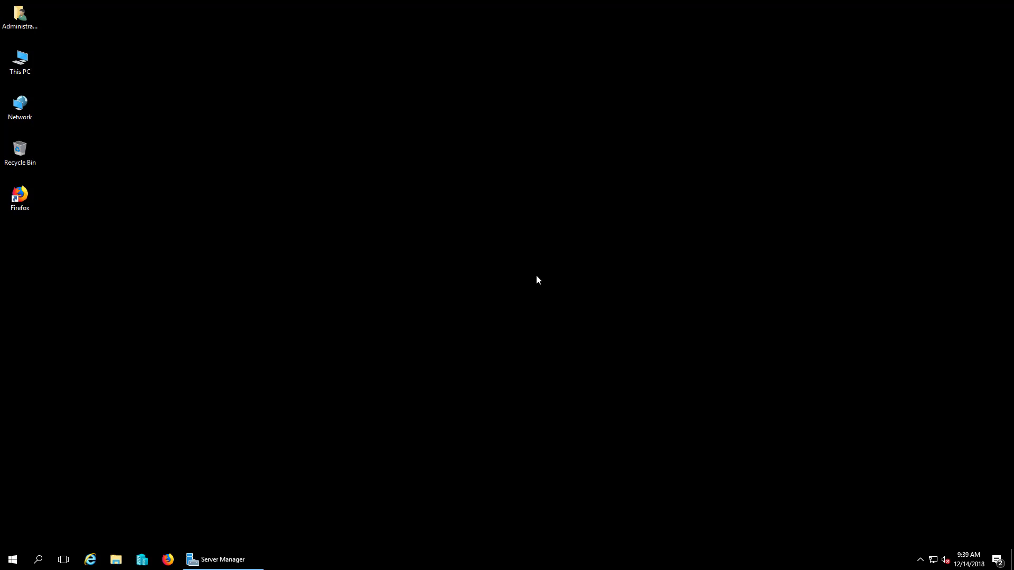
click(13, 559)
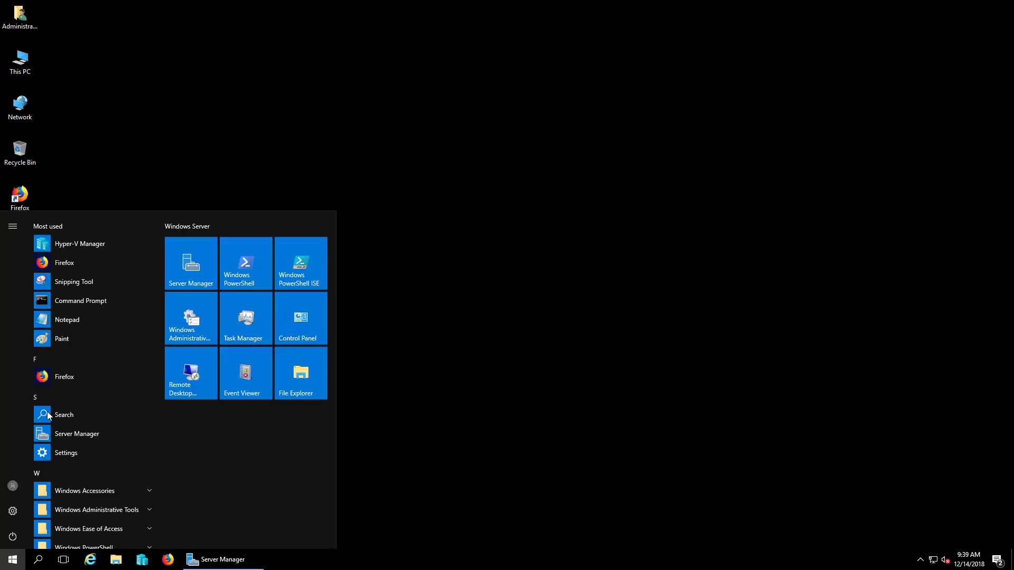
click(108, 510)
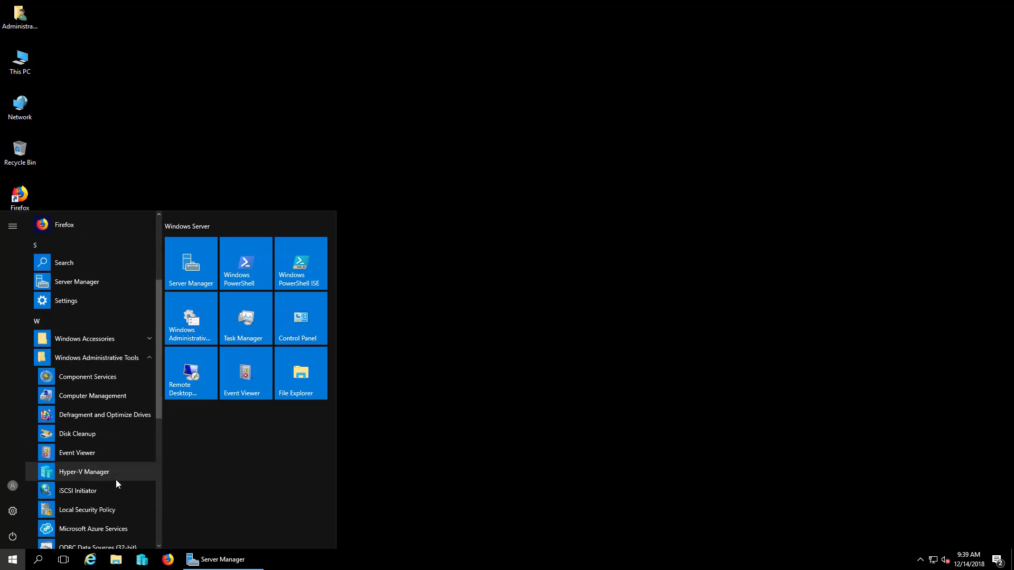
click(96, 475)
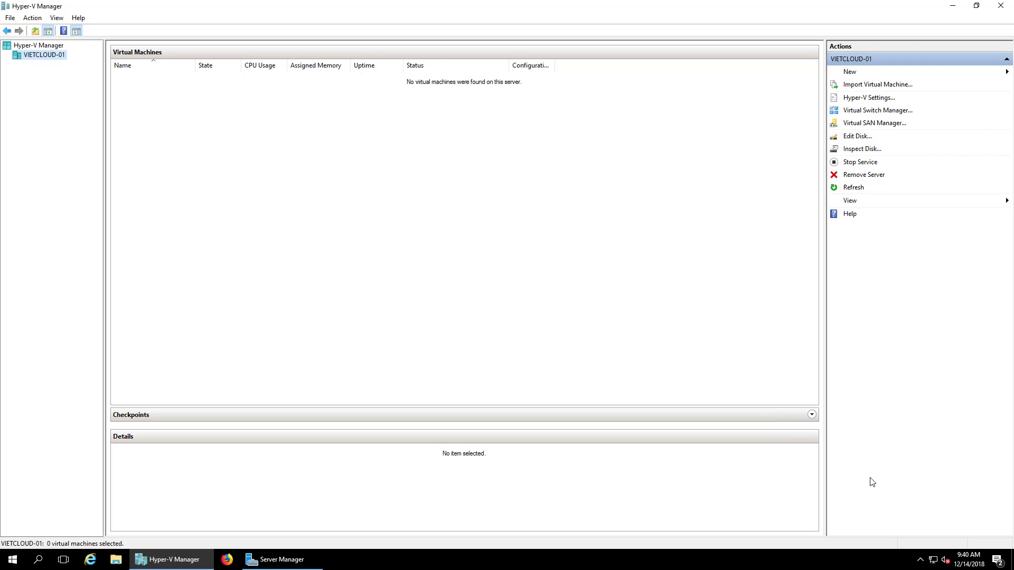
Step: Open the network adapter settings through Network and Sharing Center and examine the server's Ethernet adapter
right_click(937, 563)
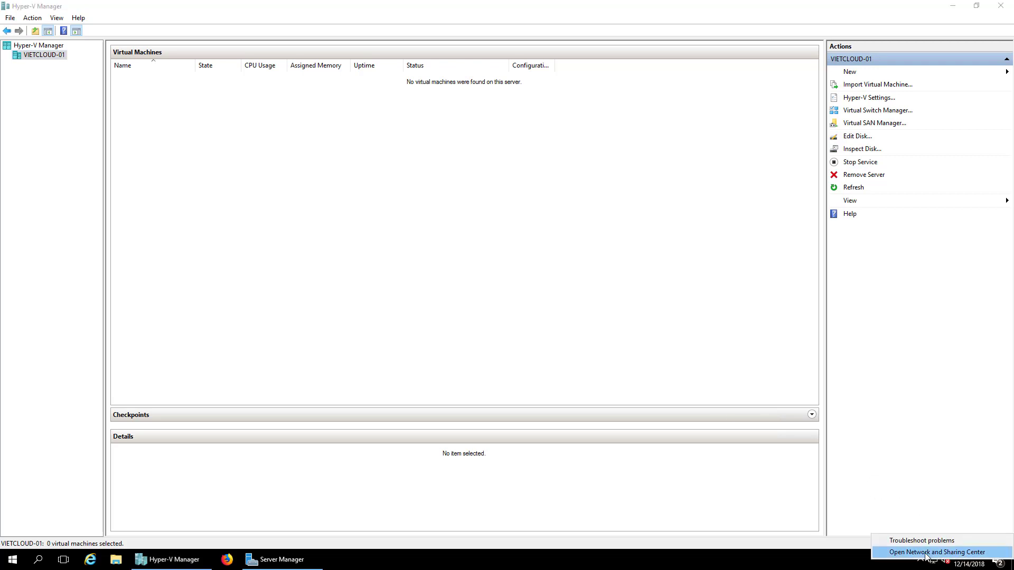
click(940, 553)
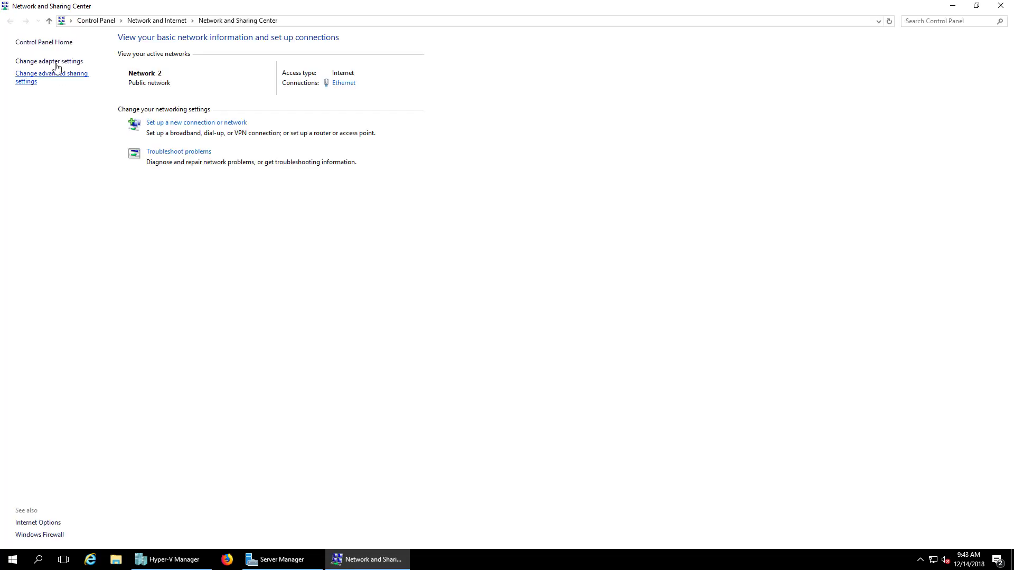
click(53, 63)
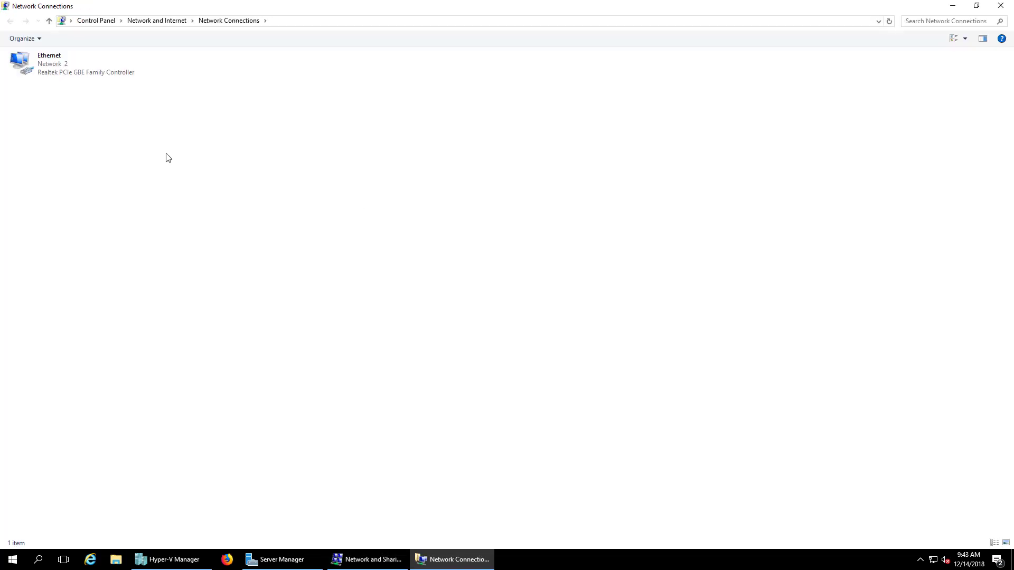
click(78, 76)
click(489, 334)
click(283, 560)
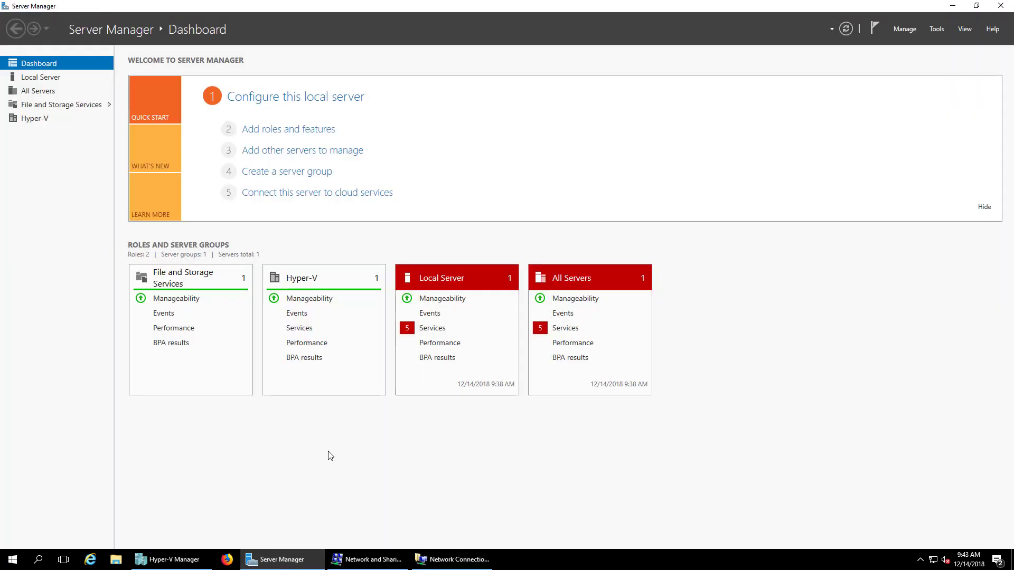
click(259, 564)
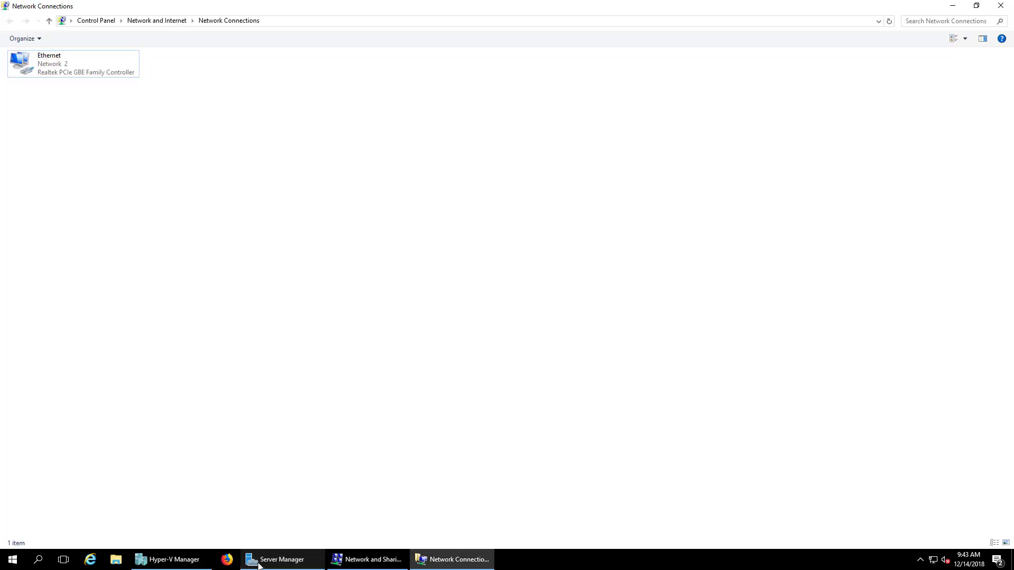
Step: Switch back to Hyper-V Manager and open Virtual Switch Manager for the VIETCLOUD-01 server
click(176, 562)
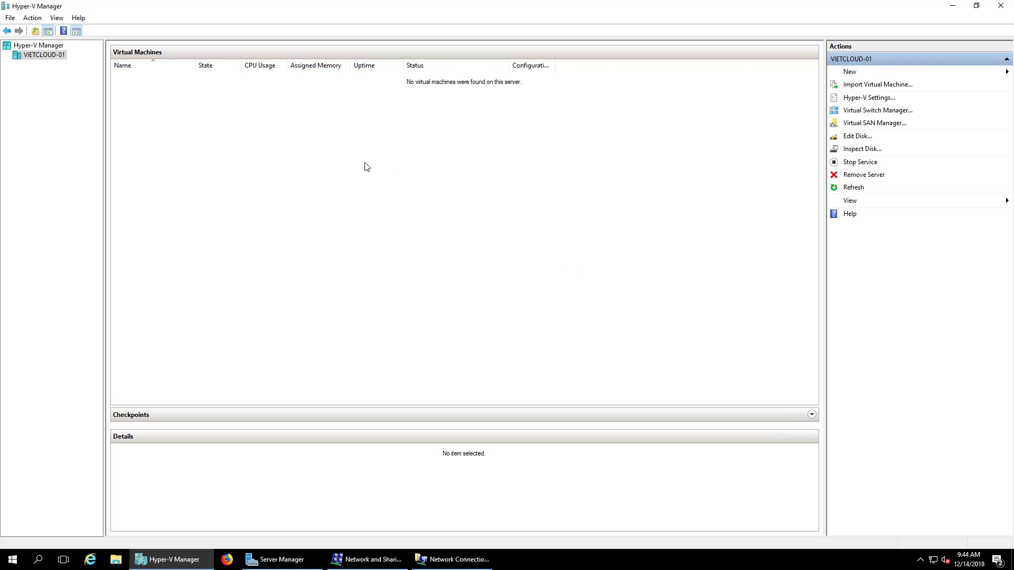
right_click(60, 59)
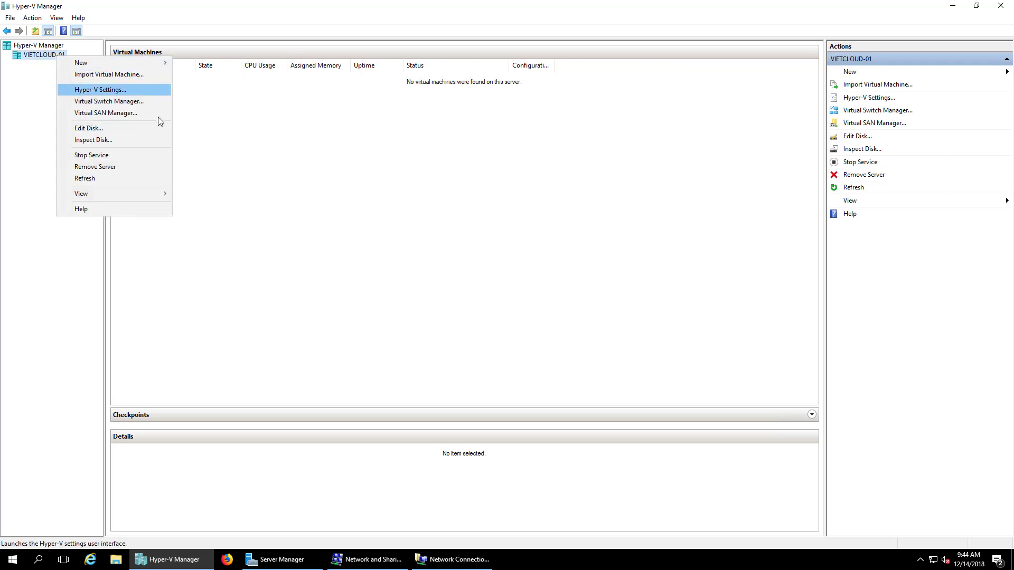
click(145, 103)
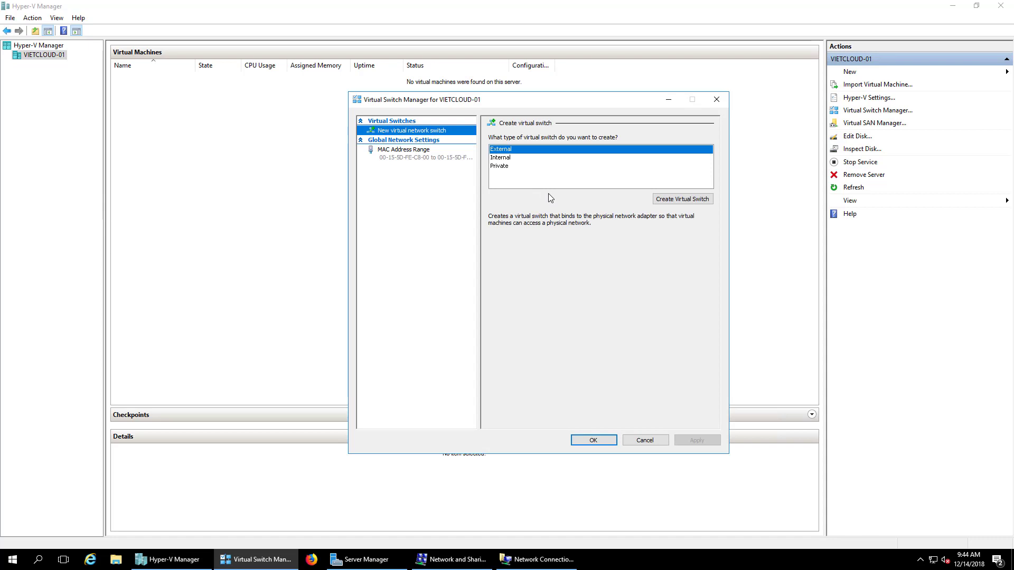
Step: Compare the descriptions of the External, Internal and Private virtual switch types
click(510, 158)
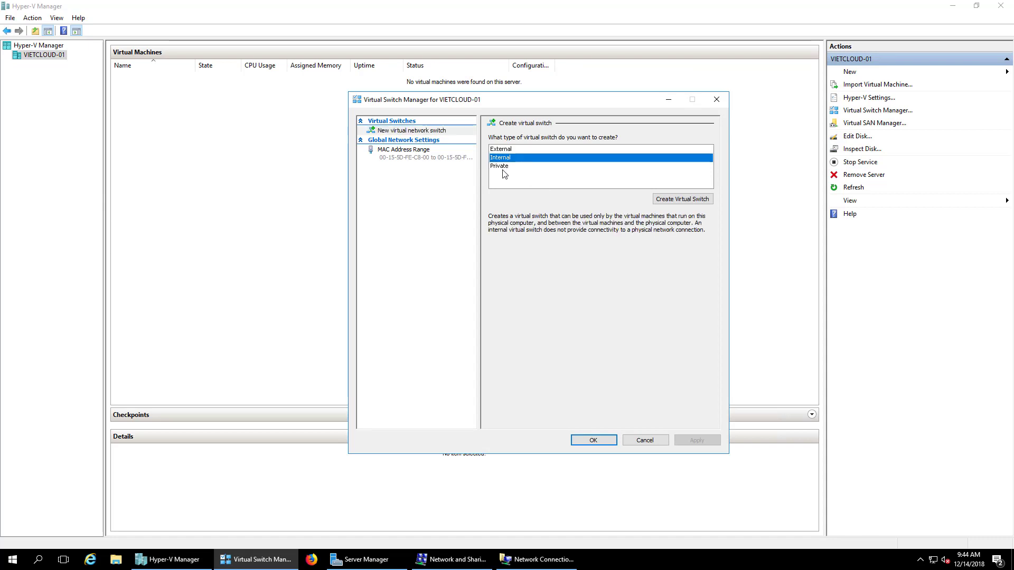
click(503, 167)
click(502, 150)
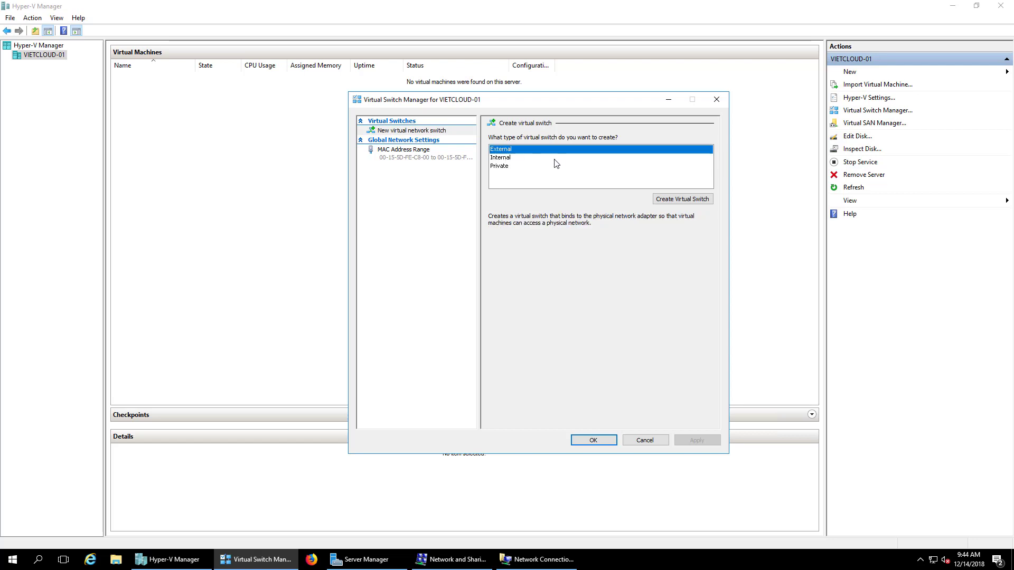
click(508, 158)
click(501, 167)
click(502, 150)
Step: Check the physical Ethernet adapter in Network Connections, then return to Virtual Switch Manager
click(520, 561)
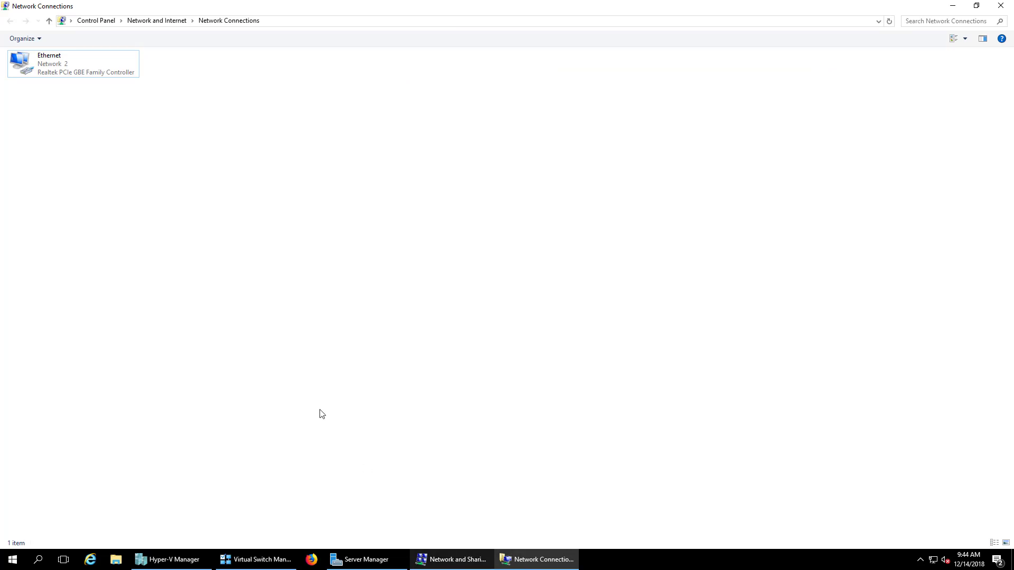
click(74, 74)
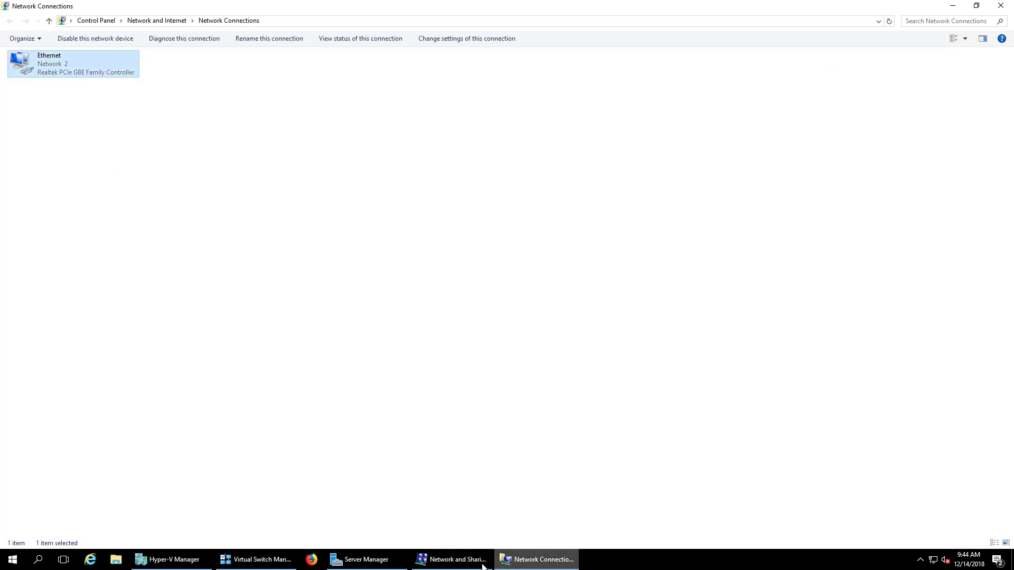
click(265, 565)
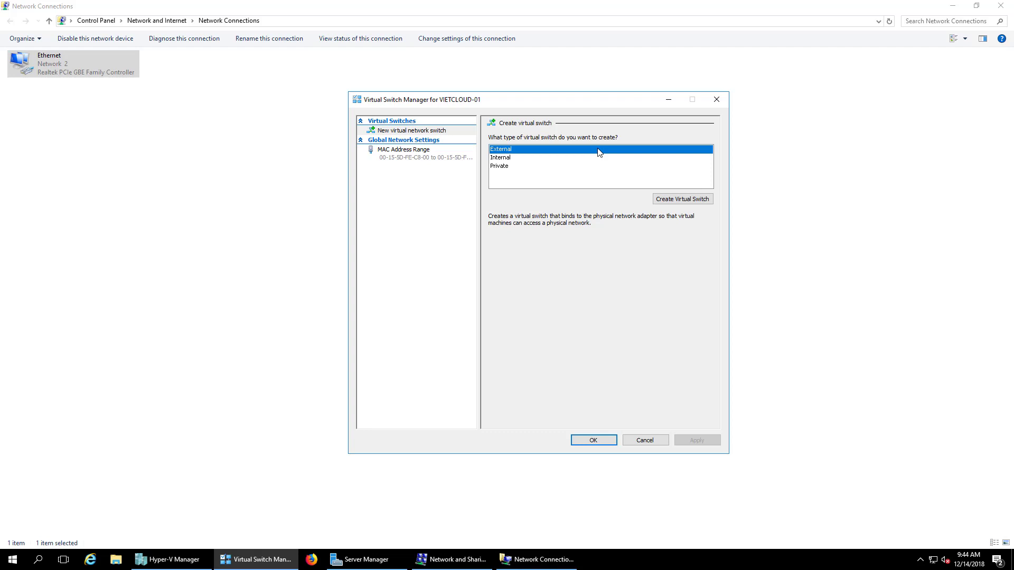
Step: Review what each virtual switch type connects to once more, finishing with External selected
click(507, 153)
click(515, 158)
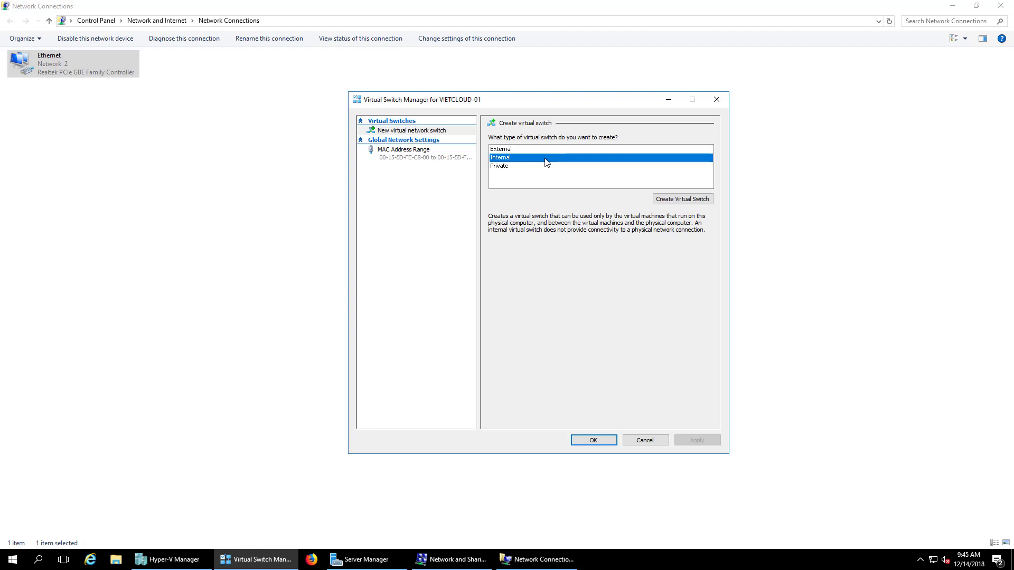
click(503, 168)
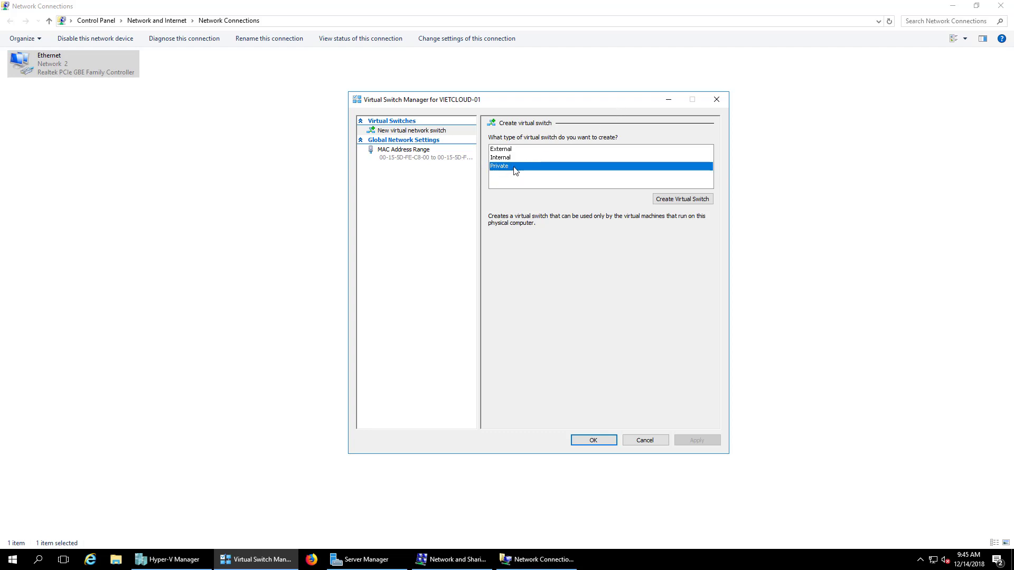
click(540, 158)
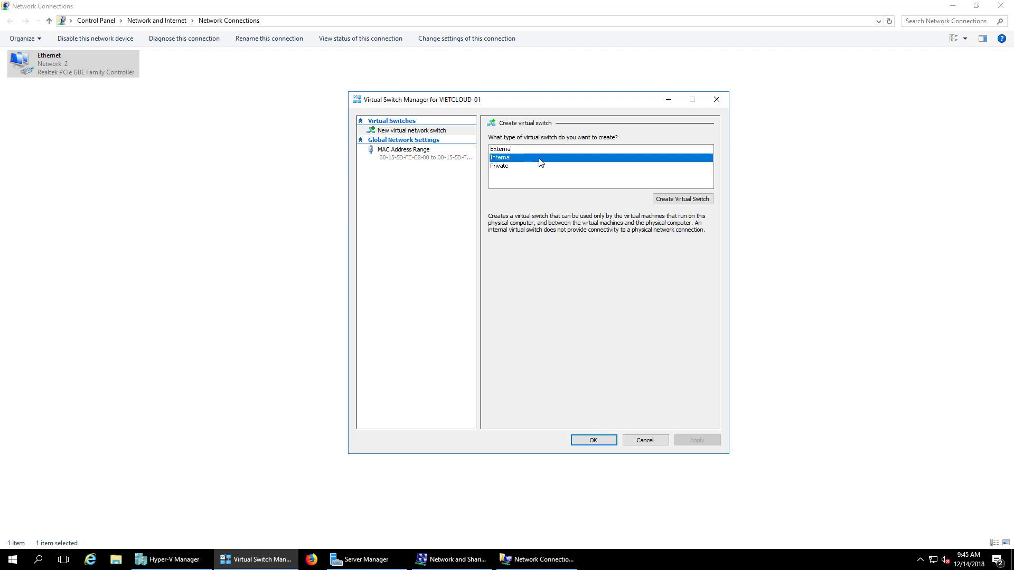
click(515, 150)
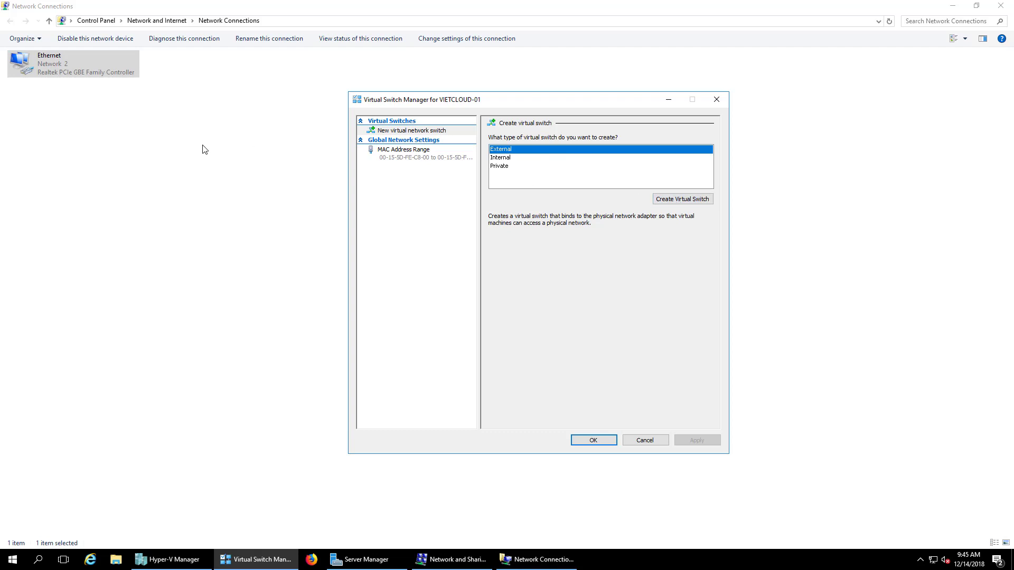
Step: Examine the Ethernet adapter's status and network connection details, including its IPv4 configuration, and close both dialogs
click(86, 93)
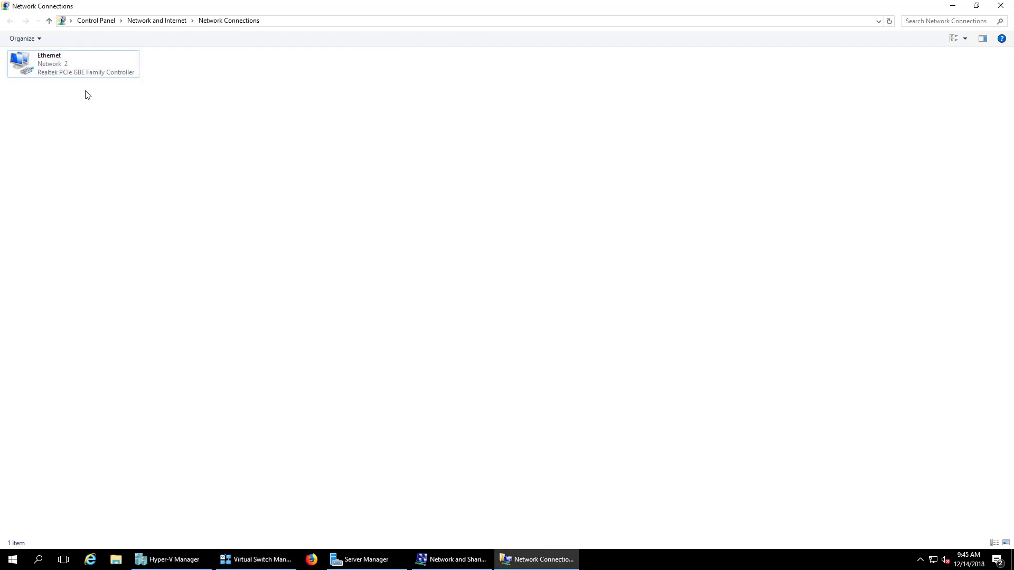
double_click(77, 72)
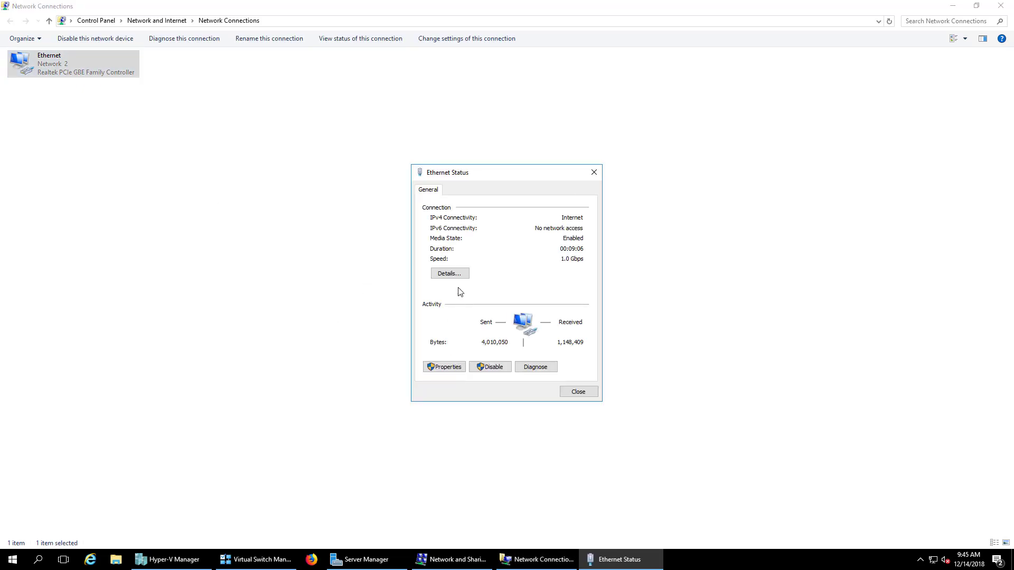
click(449, 273)
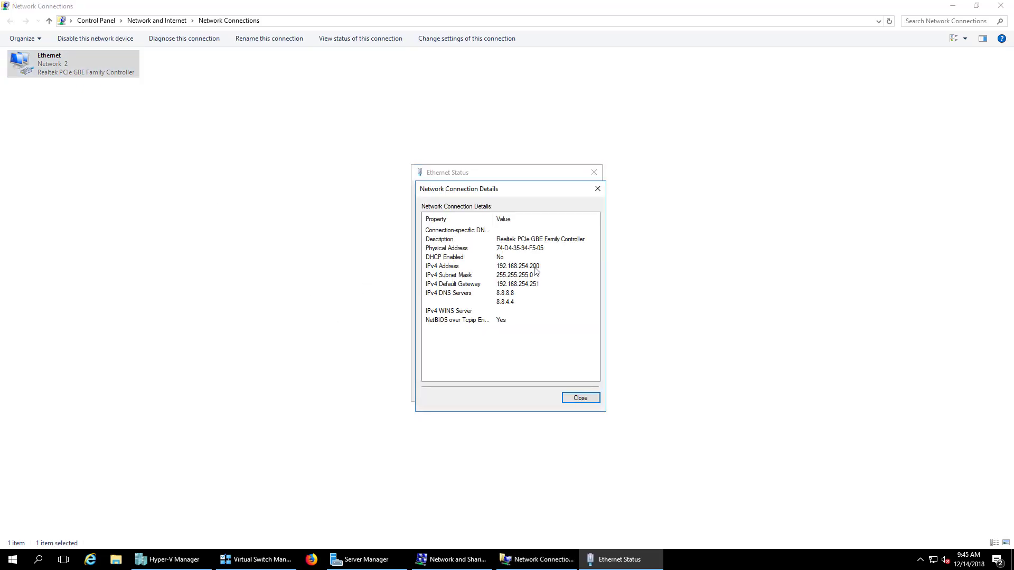
click(594, 399)
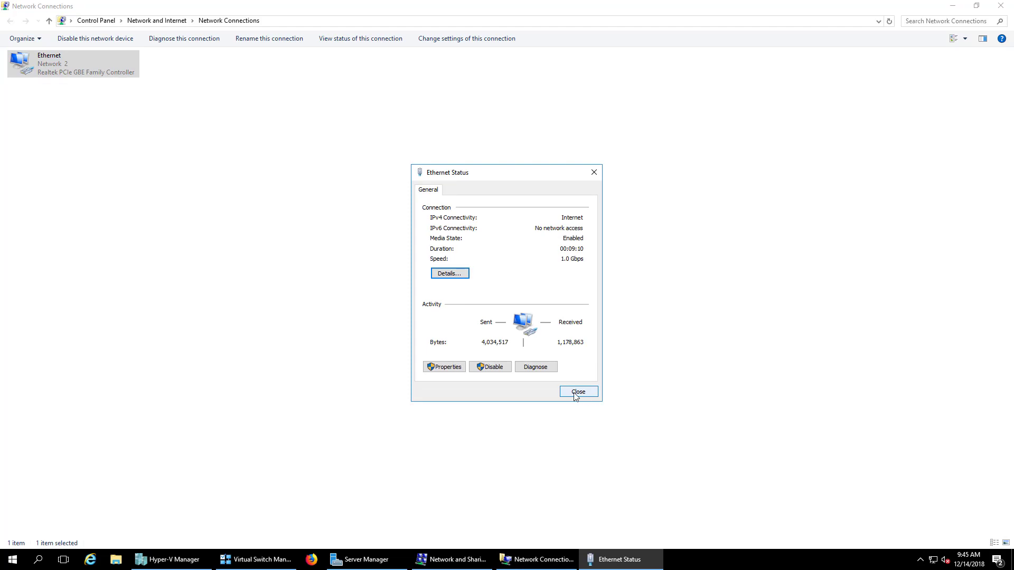
click(576, 393)
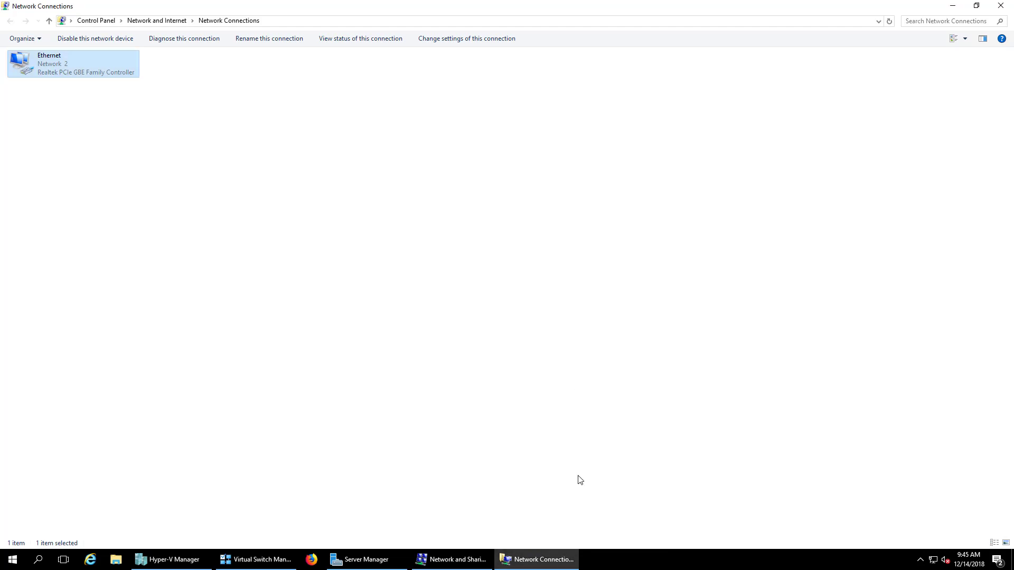
Step: Create an external virtual switch named "LAN - 192.168.254.0" on the Realtek PCIe GBE Family Controller, accepting the possible network disruption
click(259, 560)
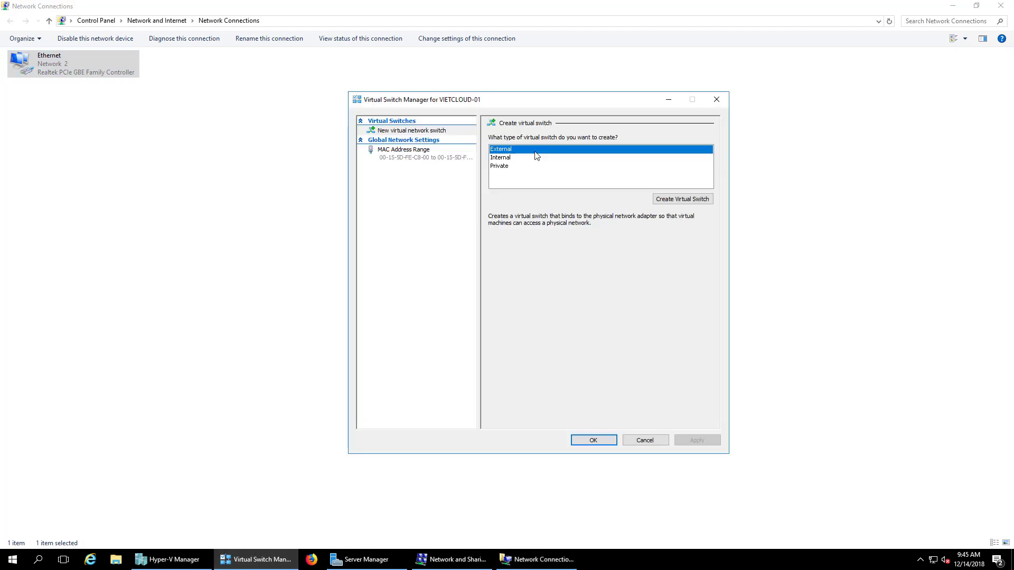
click(687, 199)
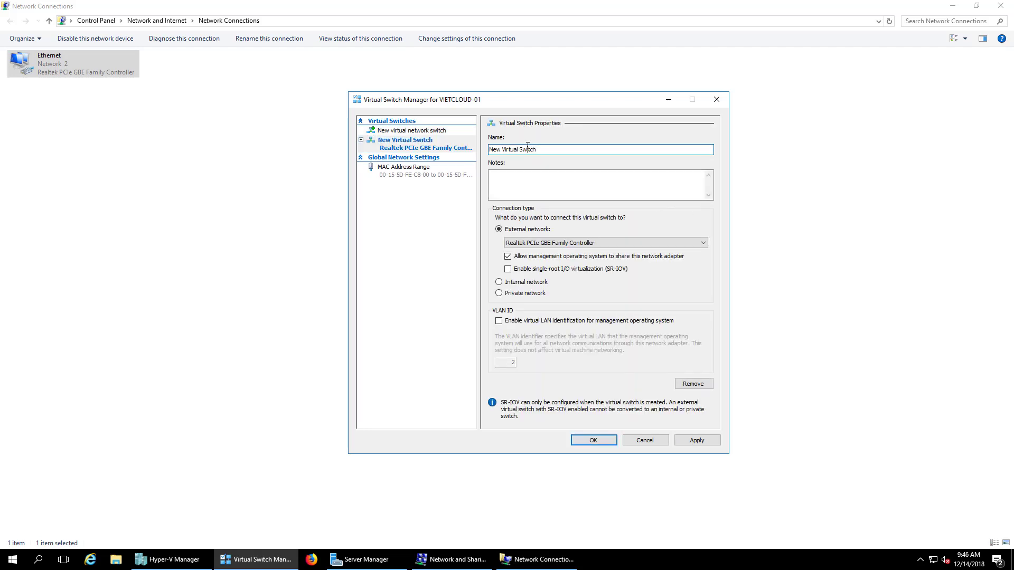
double_click(527, 149)
key(End)
key(BackSpace)
key(BackSpace)
key(BackSpace)
key(BackSpace)
key(BackSpace)
key(BackSpace)
key(BackSpace)
key(BackSpace)
key(BackSpace)
key(BackSpace)
key(BackSpace)
key(BackSpace)
key(BackSpace)
key(BackSpace)
key(BackSpace)
key(BackSpace)
key(BackSpace)
text(LAN)
text(192.168.254.)
click(514, 149)
click(593, 440)
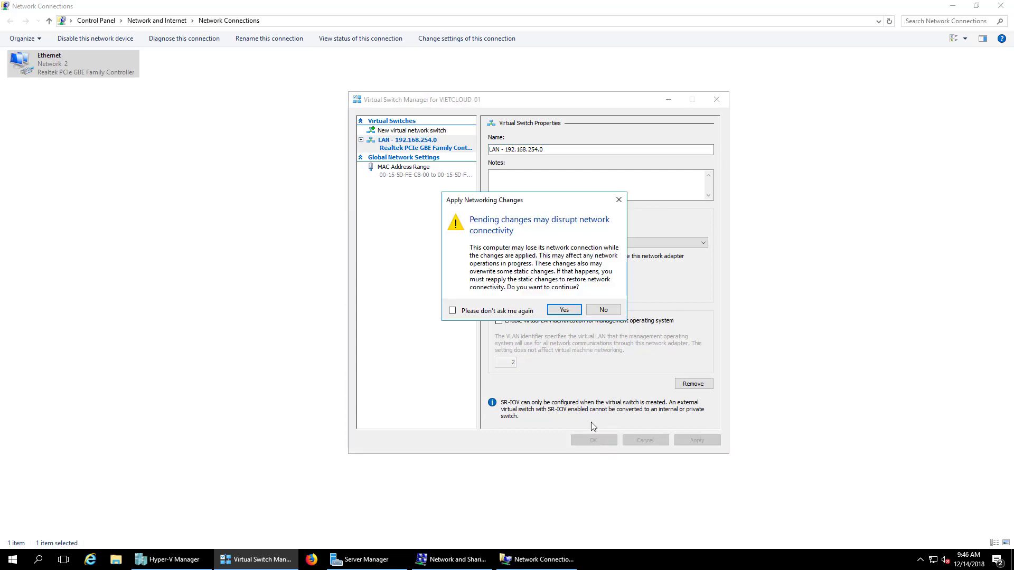
click(564, 310)
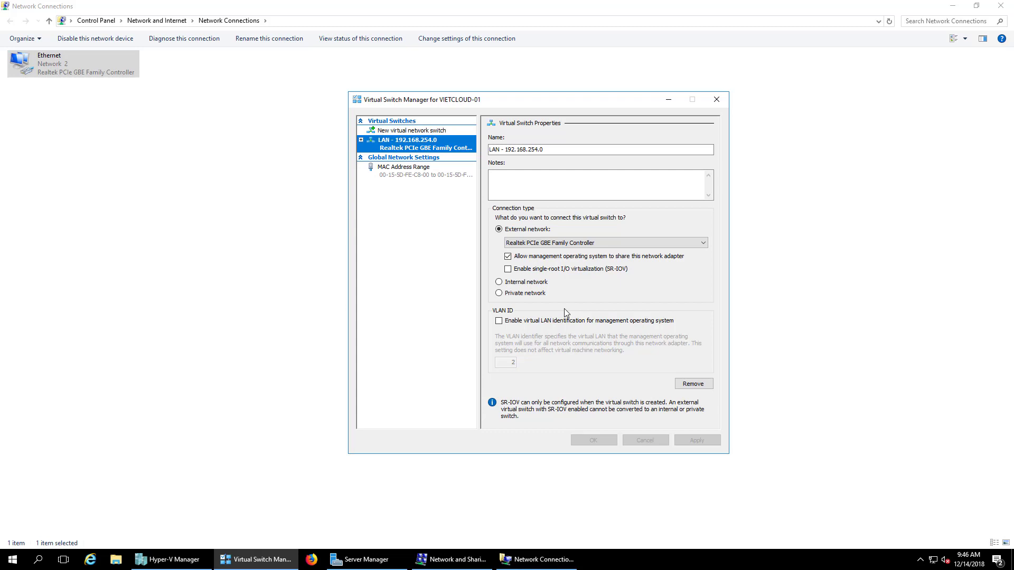
Step: Inspect the virtual Ethernet adapter for the LAN - 192.168.254.0 switch in Network Connections
click(195, 75)
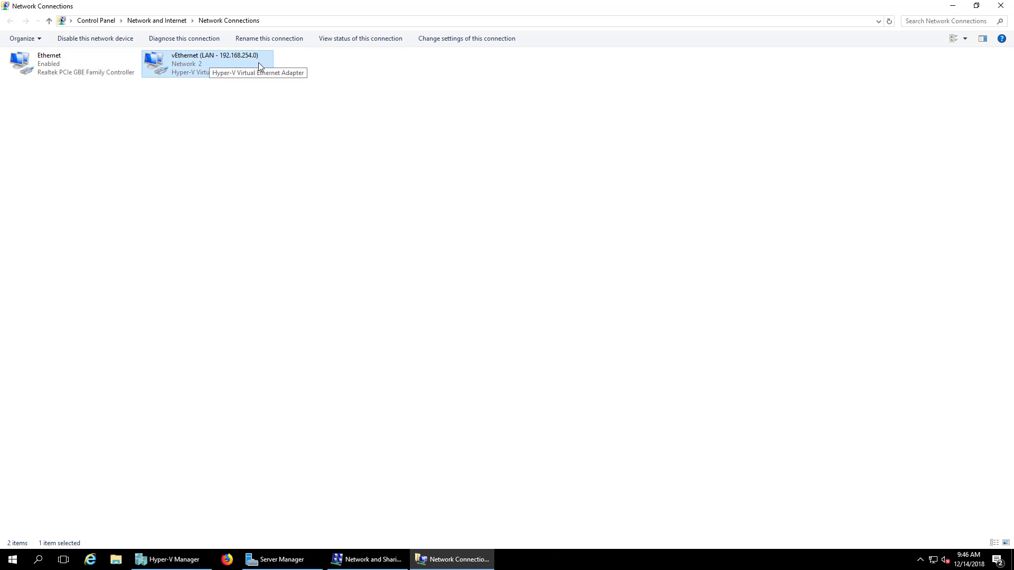
click(229, 117)
click(188, 62)
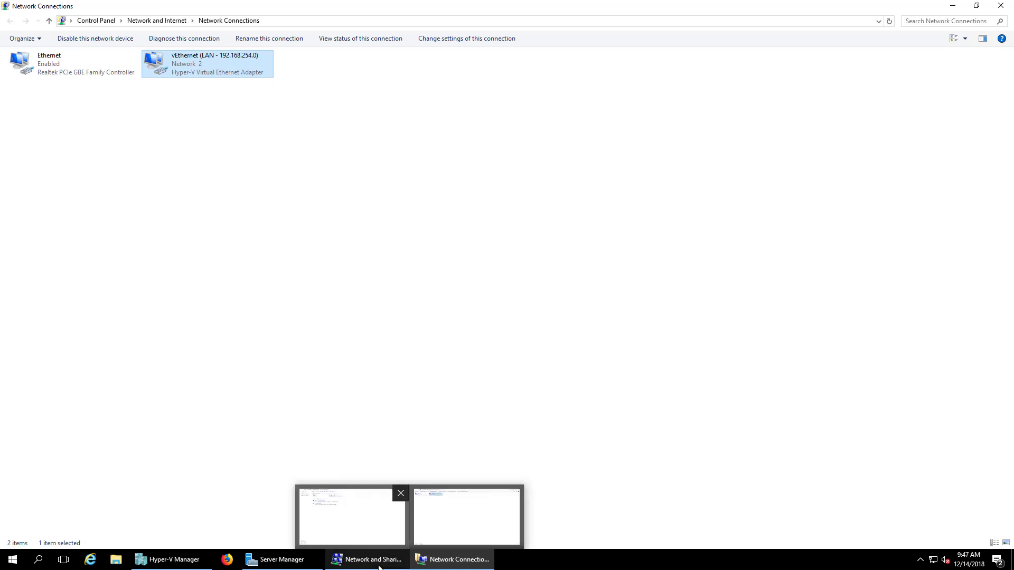
Step: Return to Hyper-V Manager and open the Hyper-V settings for the VIETCLOUD-01 server
click(169, 559)
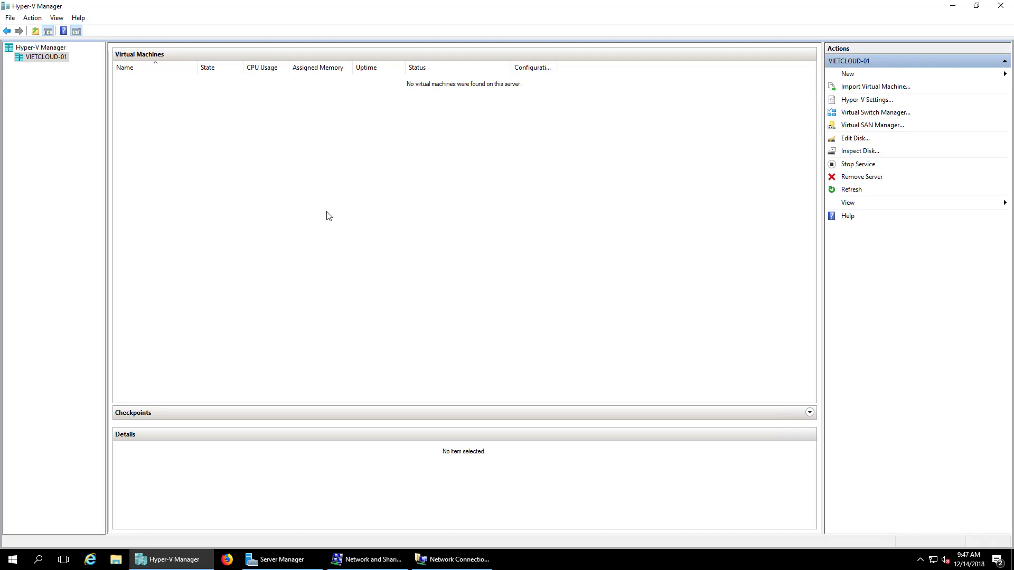
right_click(51, 62)
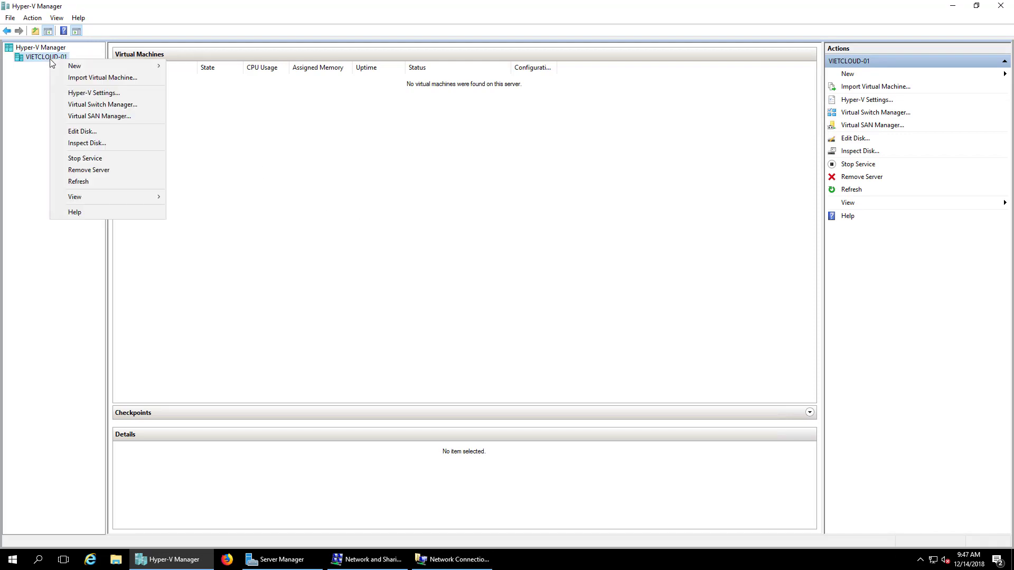
click(133, 93)
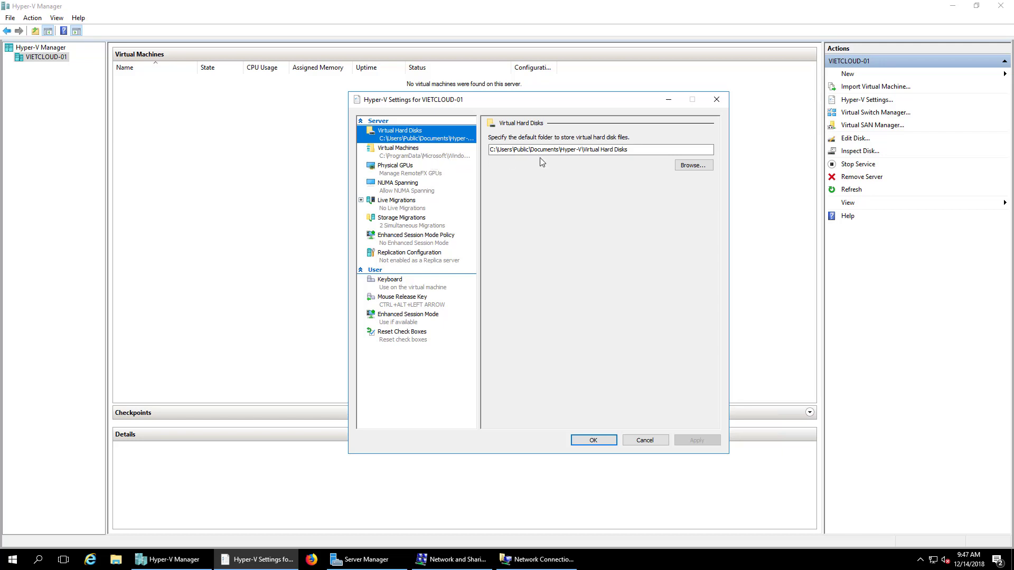
Step: Set the default folder for virtual machine configuration files to E:\LAB\
click(403, 155)
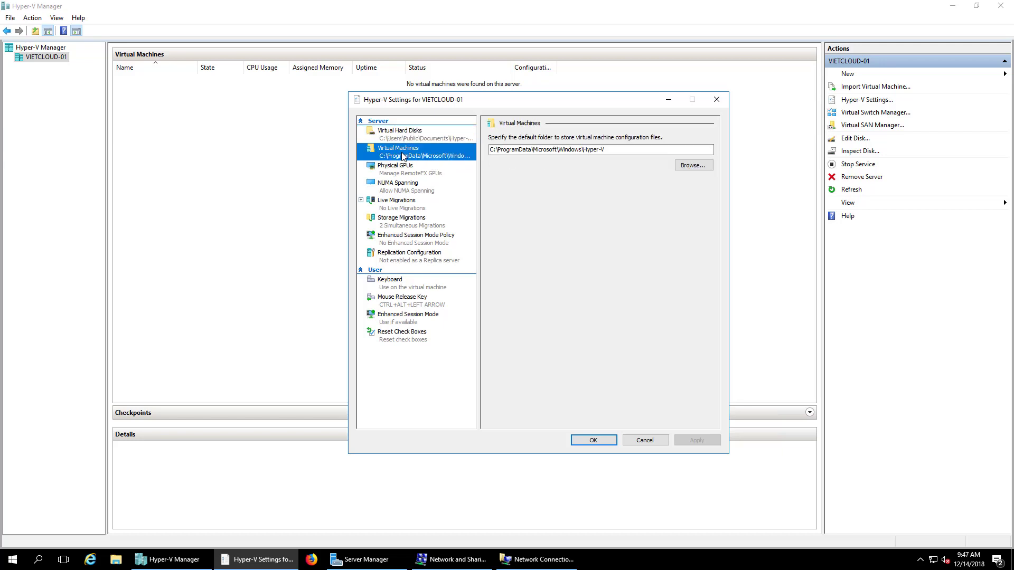
click(411, 140)
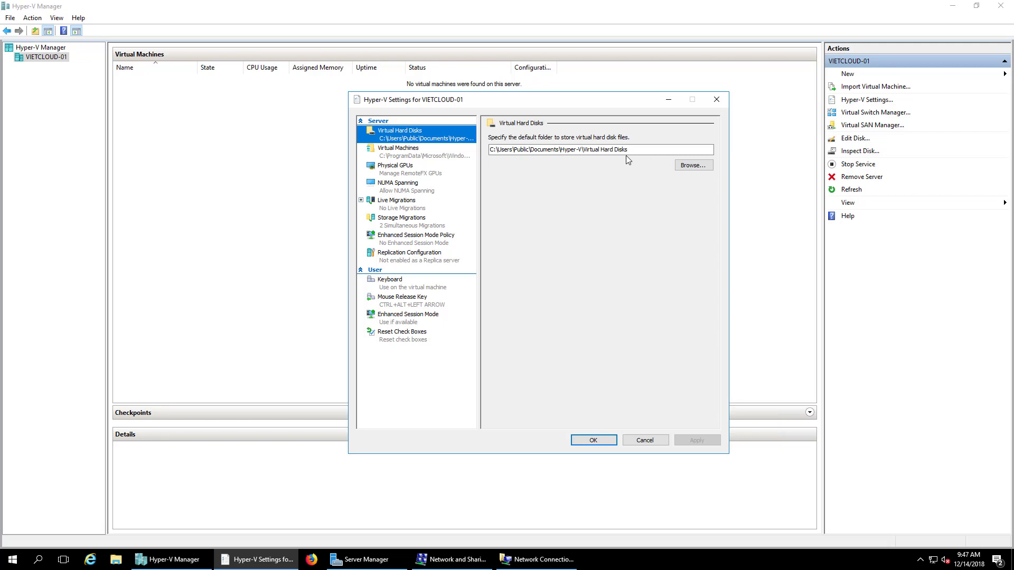
click(422, 154)
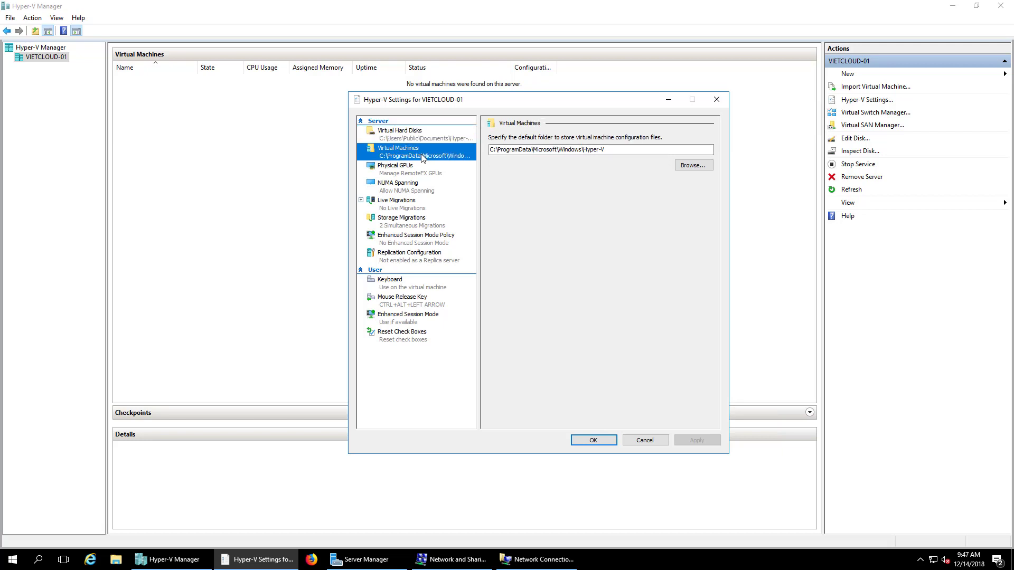
click(695, 165)
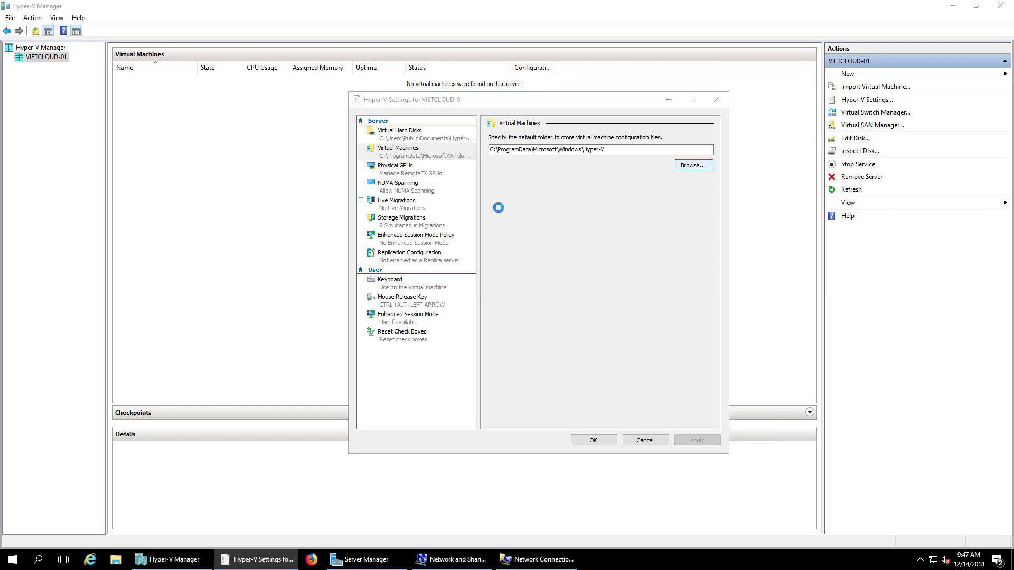
click(389, 309)
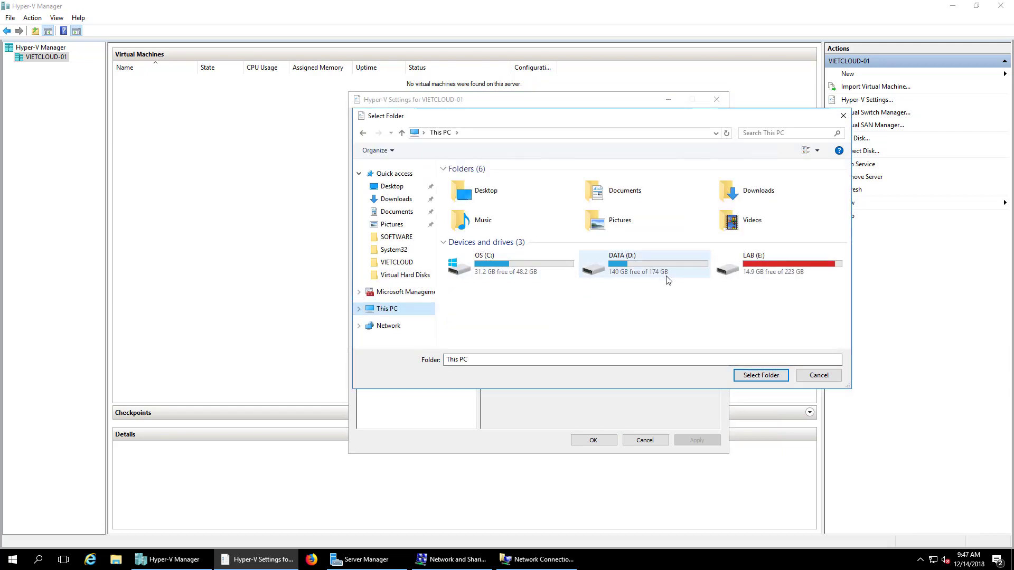
double_click(762, 267)
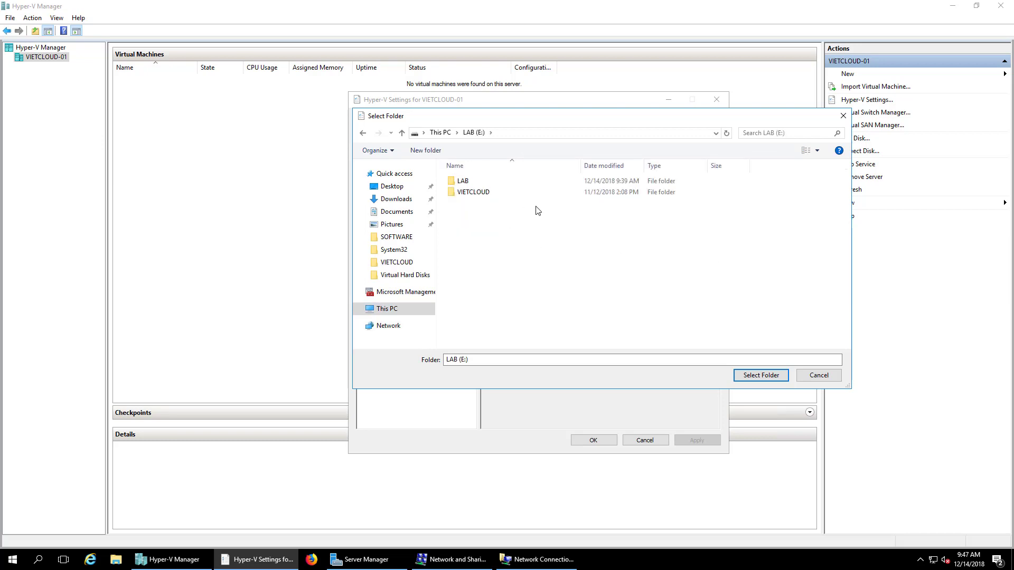
double_click(464, 183)
click(770, 375)
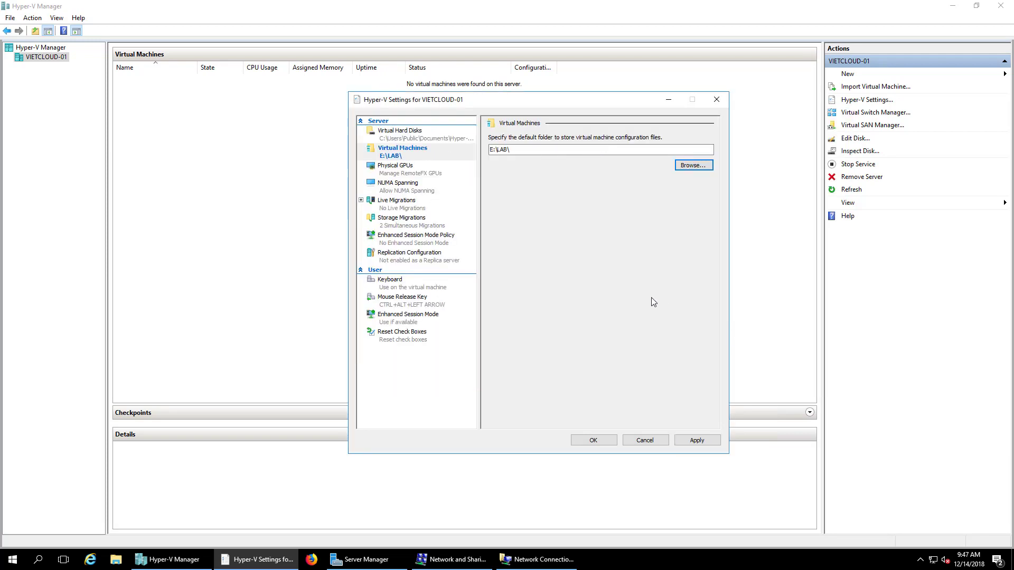
Step: Set the default folder for virtual hard disk files to E:\LAB\
click(413, 138)
click(693, 165)
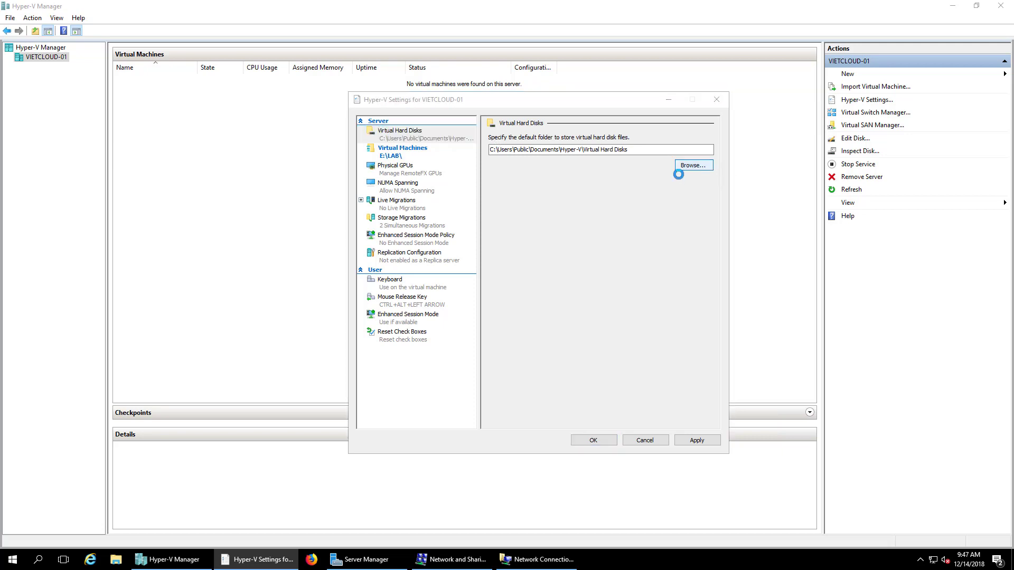
click(378, 314)
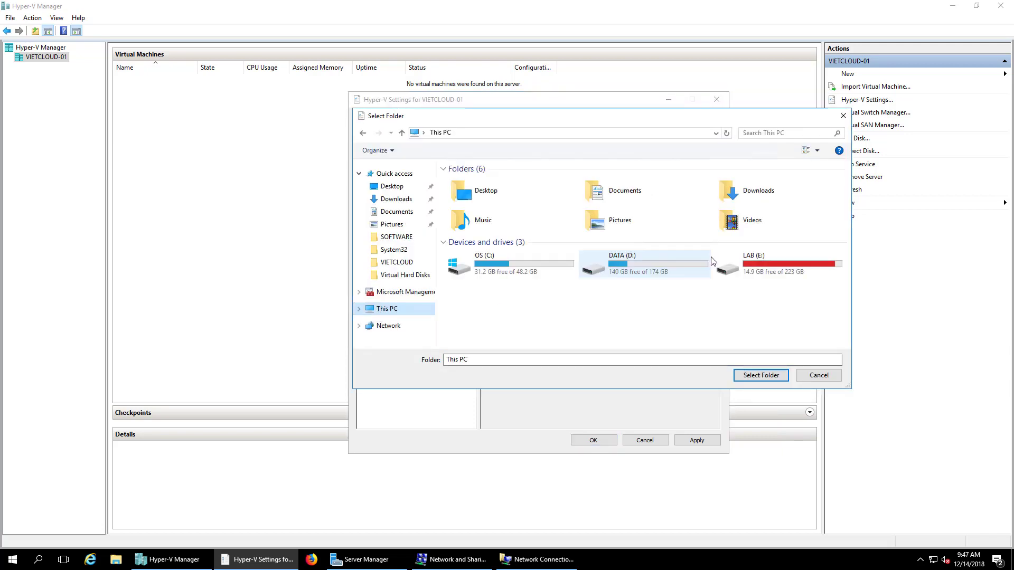
double_click(774, 271)
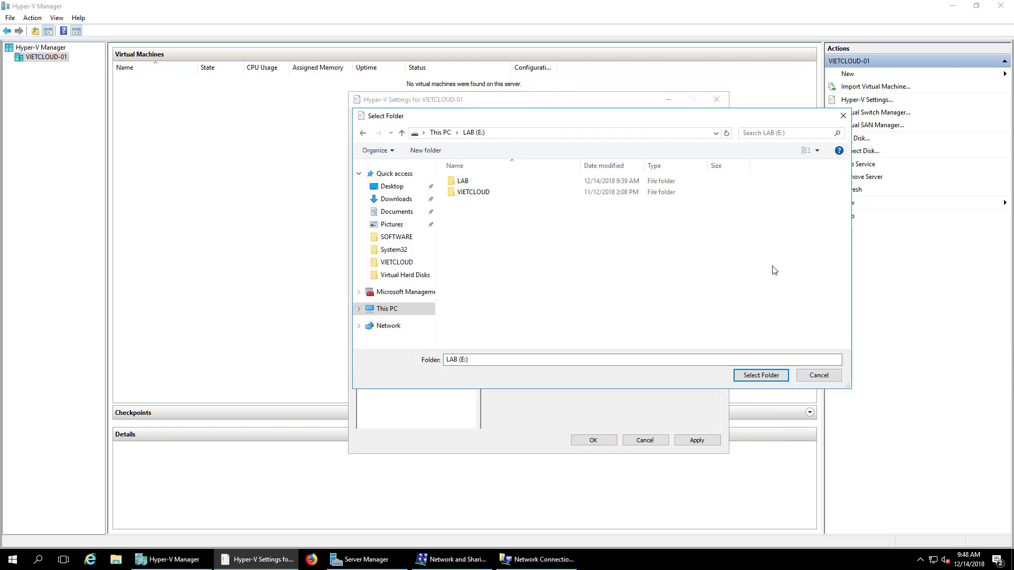
double_click(467, 180)
click(770, 381)
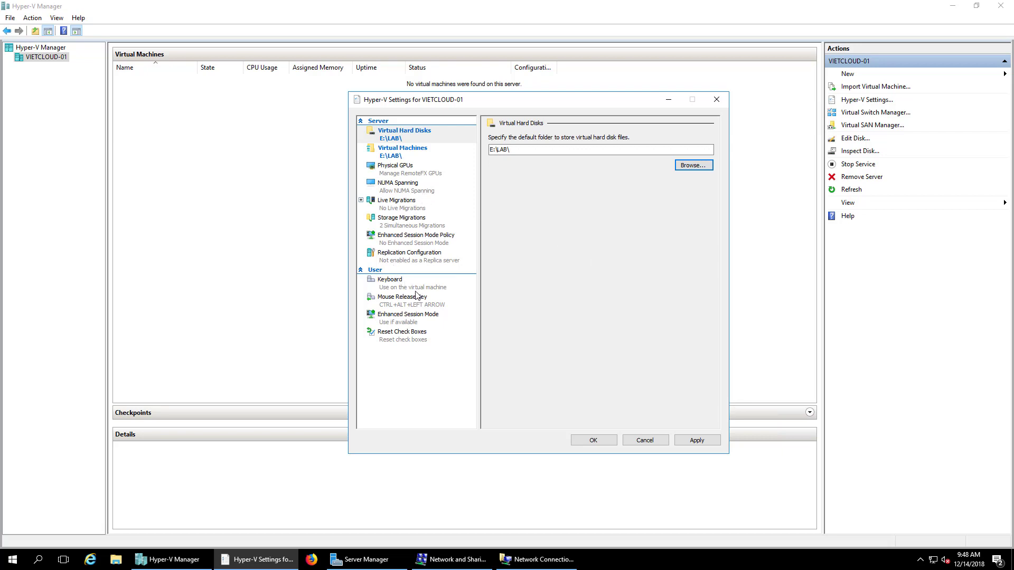
Step: Review the Keyboard and Mouse Release Key options, then save the Hyper-V settings
click(392, 289)
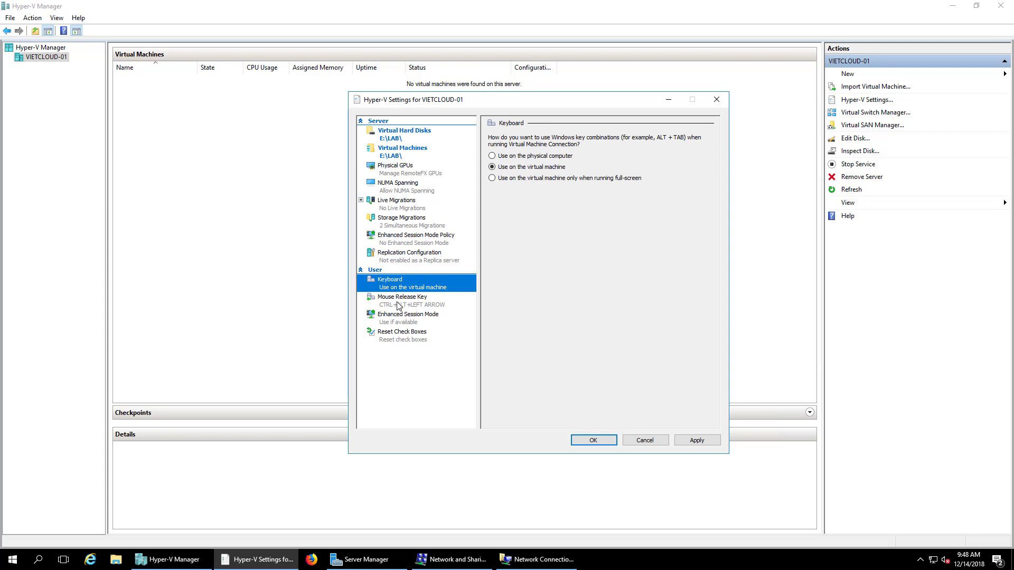
click(398, 306)
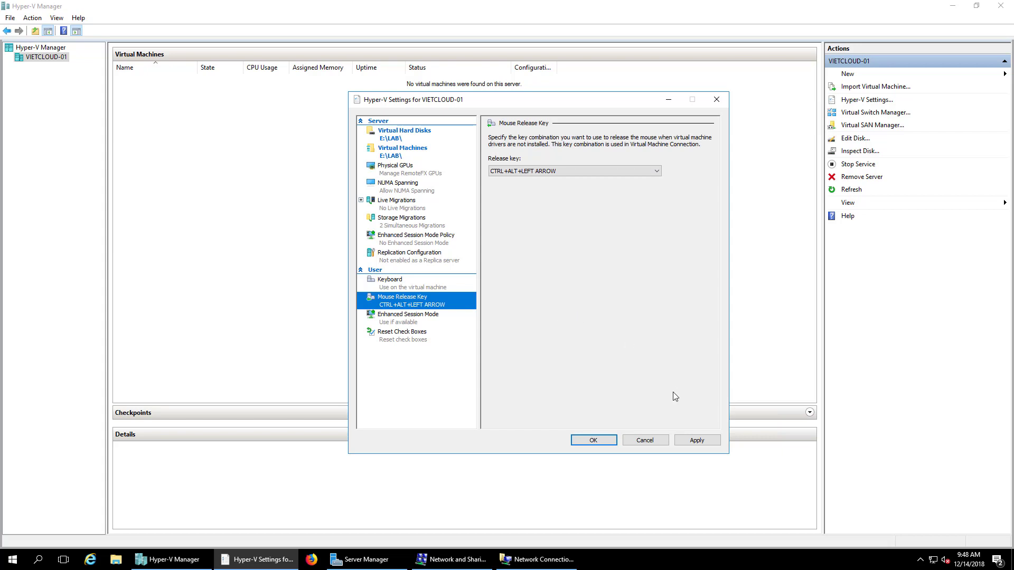
click(594, 440)
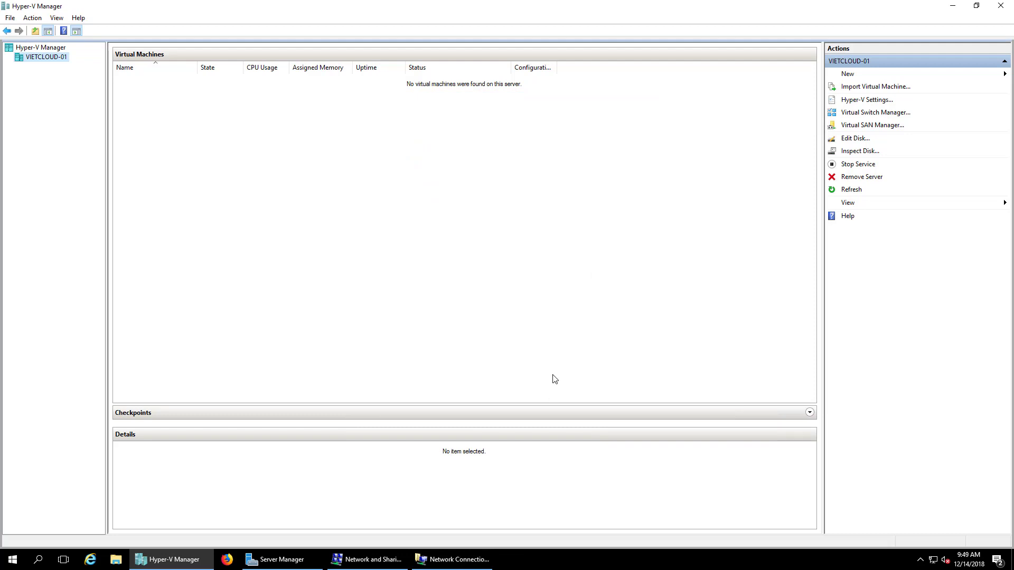
Step: Close the Network Connections and Network and Sharing Center windows, leaving Hyper-V Manager in front
right_click(457, 567)
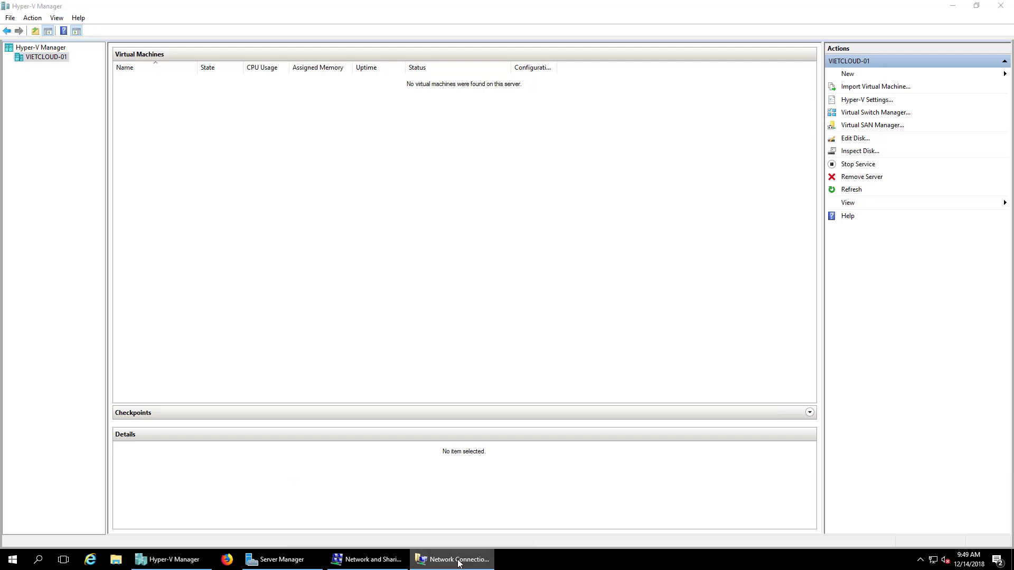
click(421, 537)
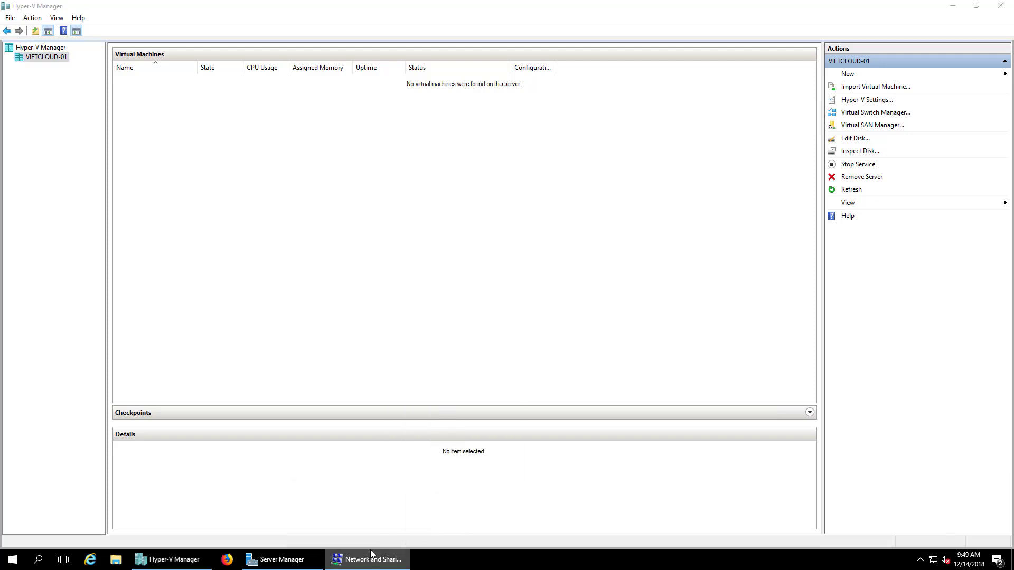
right_click(375, 556)
click(328, 538)
click(500, 220)
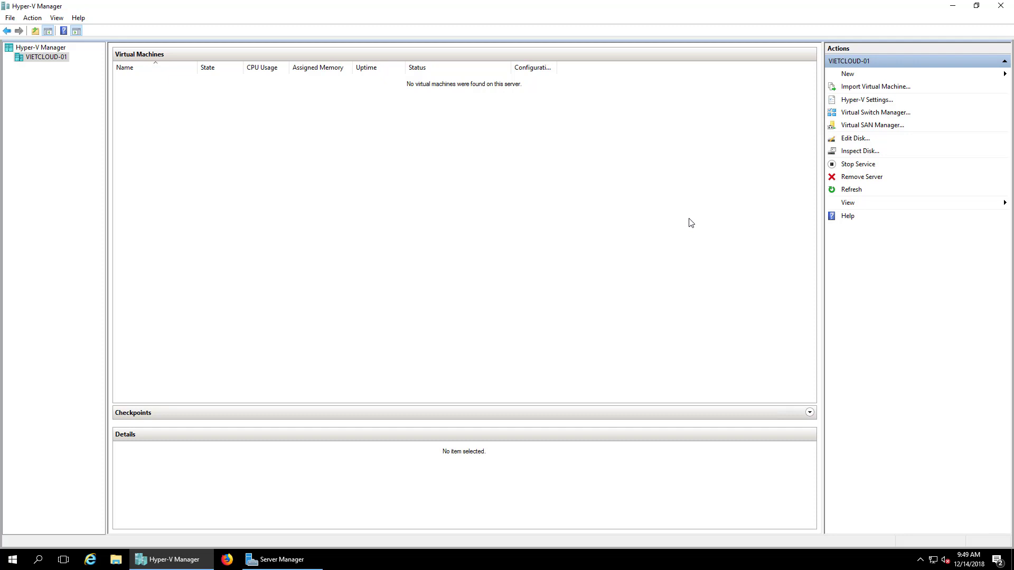
Step: Start creating a new virtual machine on VIETCLOUD-01 and name it "Windows Server 2016", keeping the default storage location
right_click(58, 60)
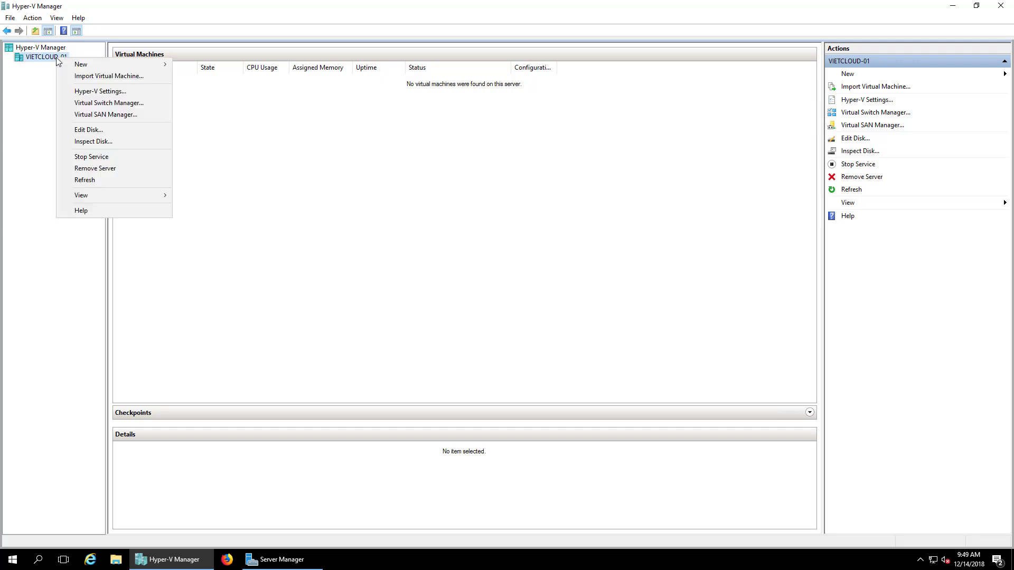
mouse_move(93, 64)
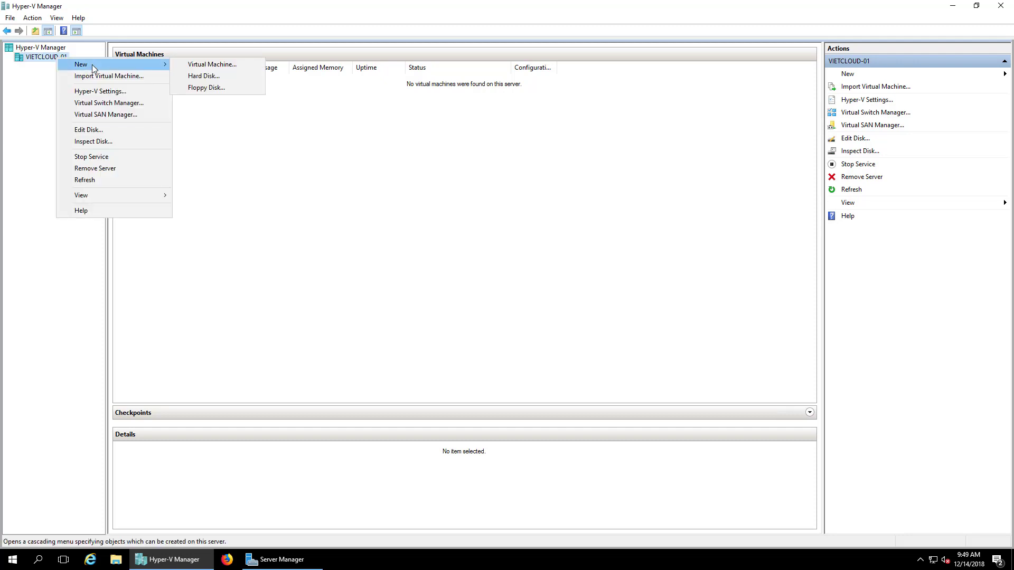
click(256, 69)
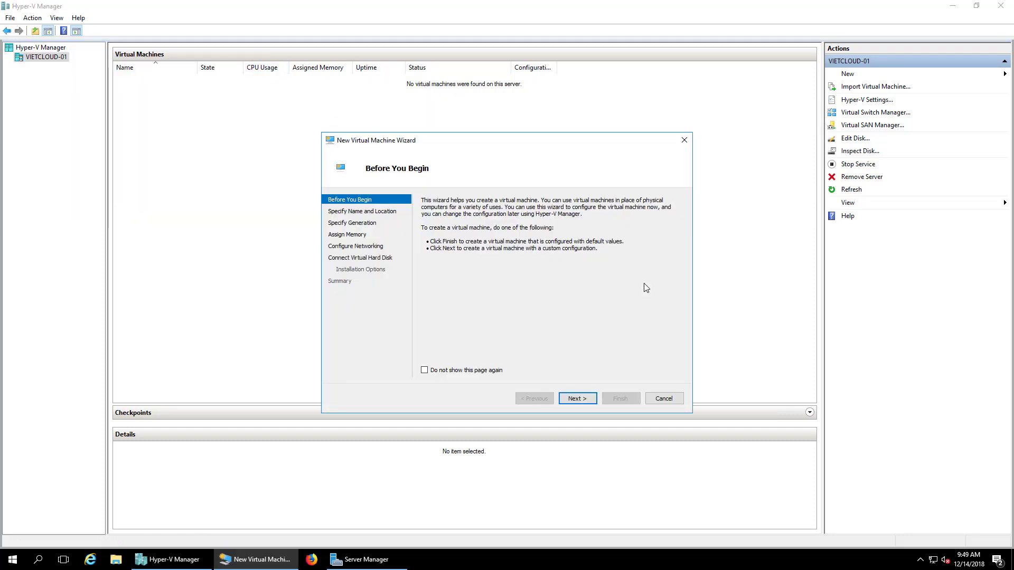
click(588, 401)
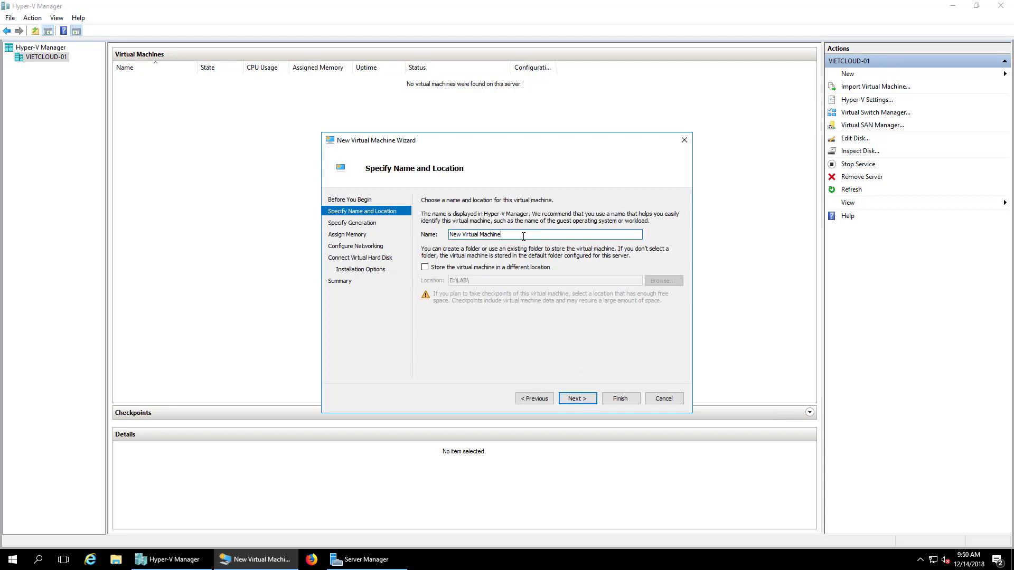
text(Windows Server 2016)
click(585, 400)
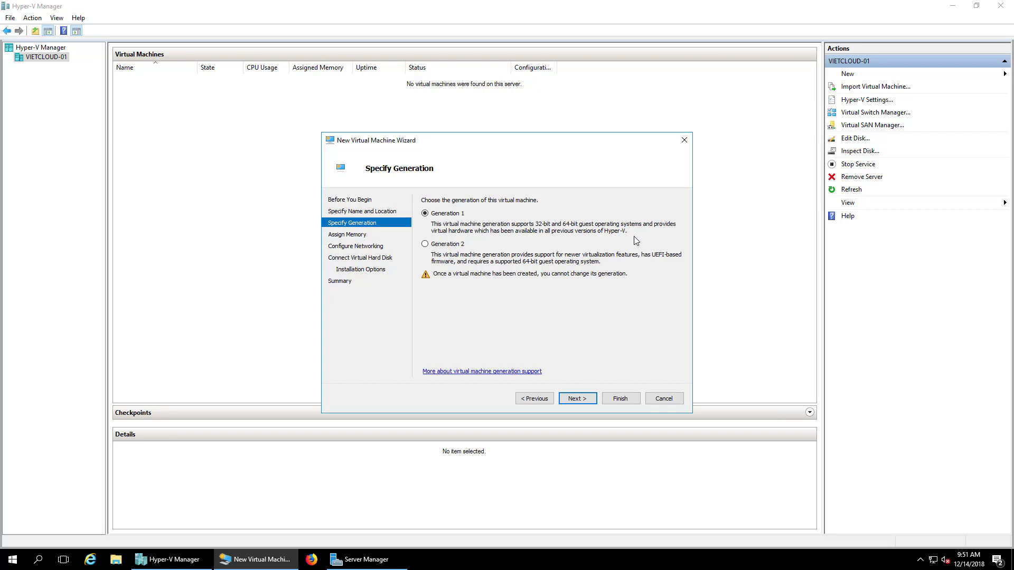
Step: Keep Generation 1 for the virtual machine and set its startup memory to 2048 MB
click(593, 397)
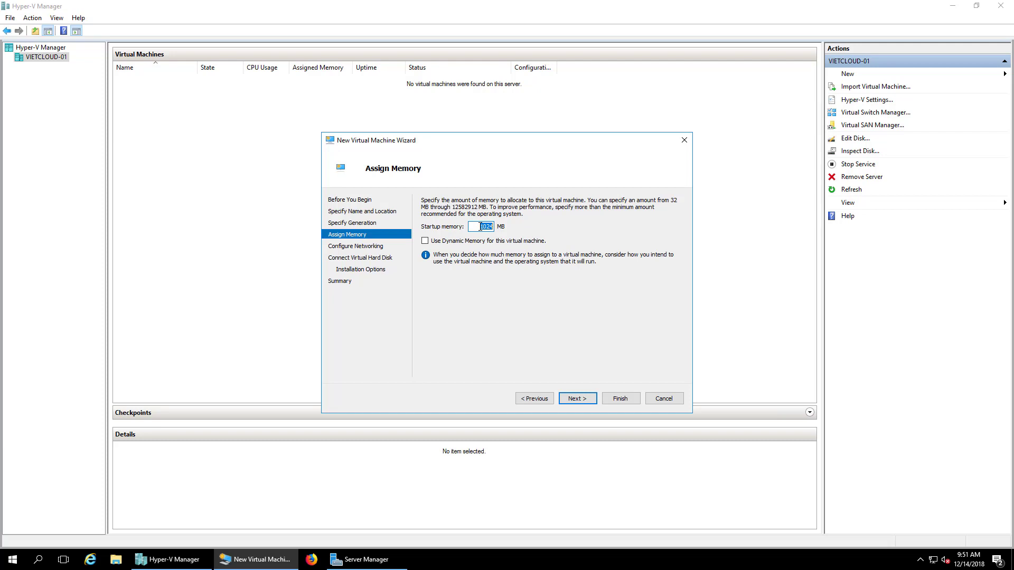
text(2048)
click(578, 399)
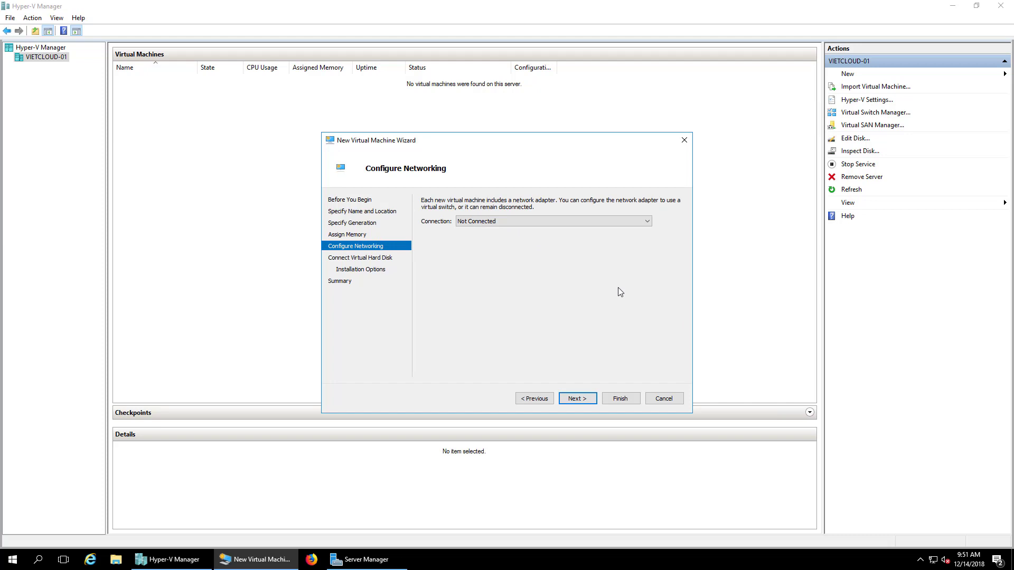
Step: Connect the virtual machine's network adapter to the "LAN - 192.168.254.0" virtual switch
click(539, 224)
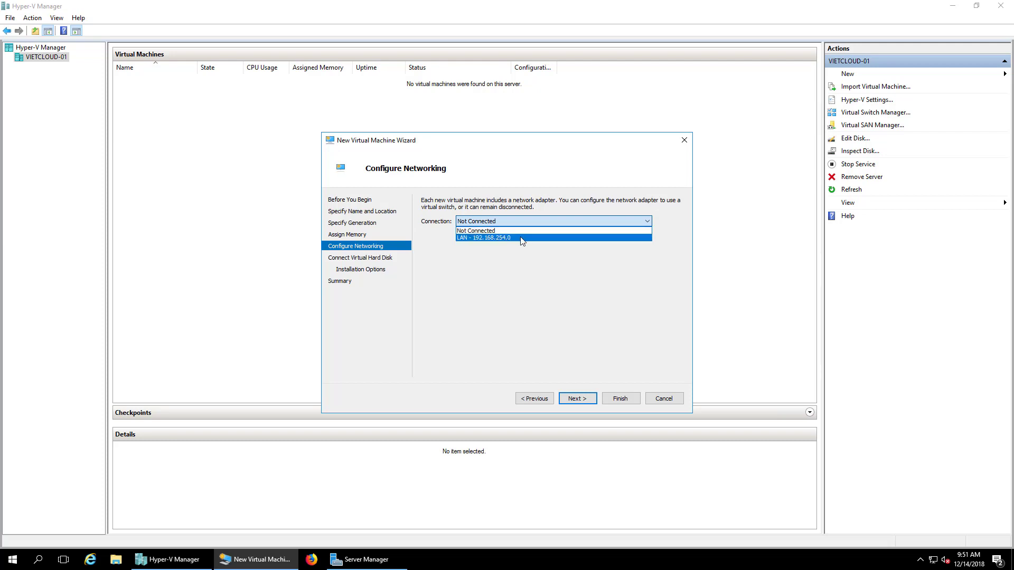
click(522, 238)
click(578, 399)
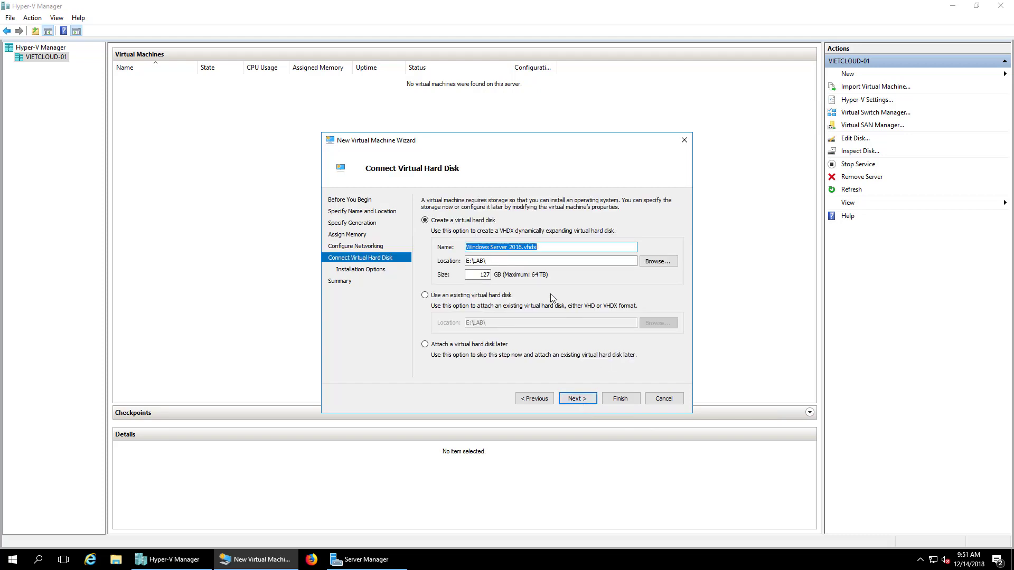
Step: Accept a new 127 GB virtual hard disk named Windows Server 2016.vhdx in E:\LAB\
click(515, 247)
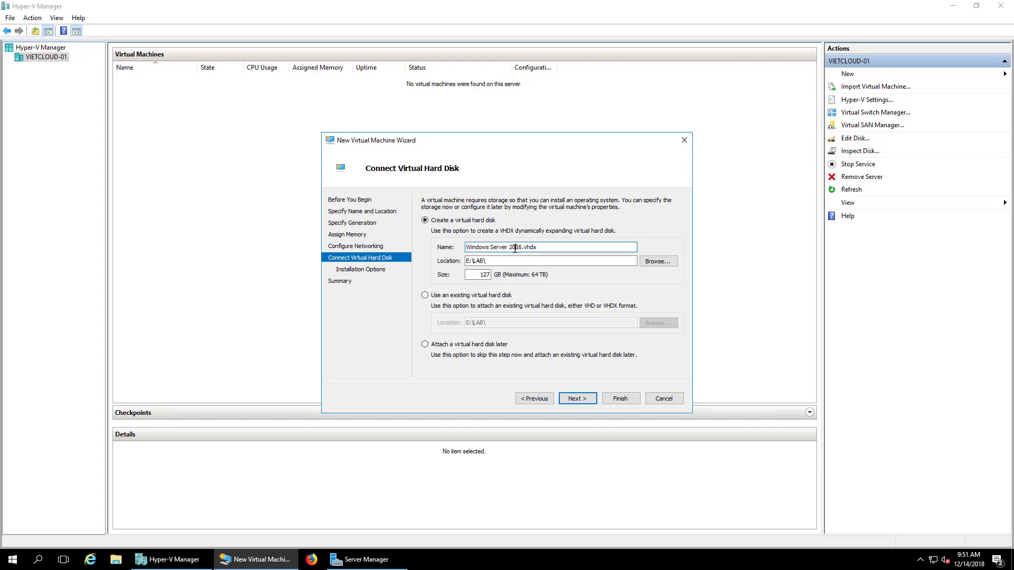
click(480, 275)
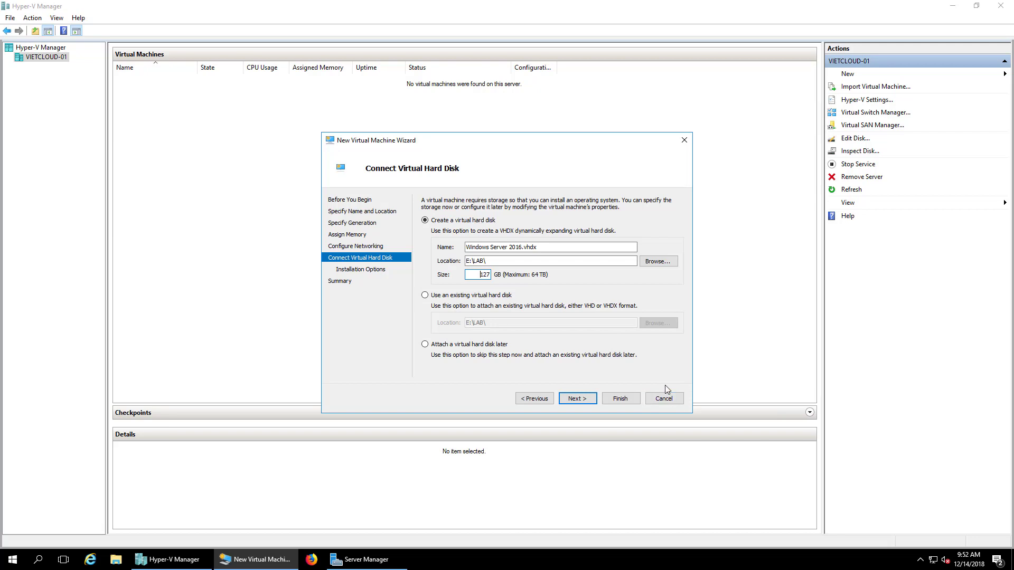
click(582, 399)
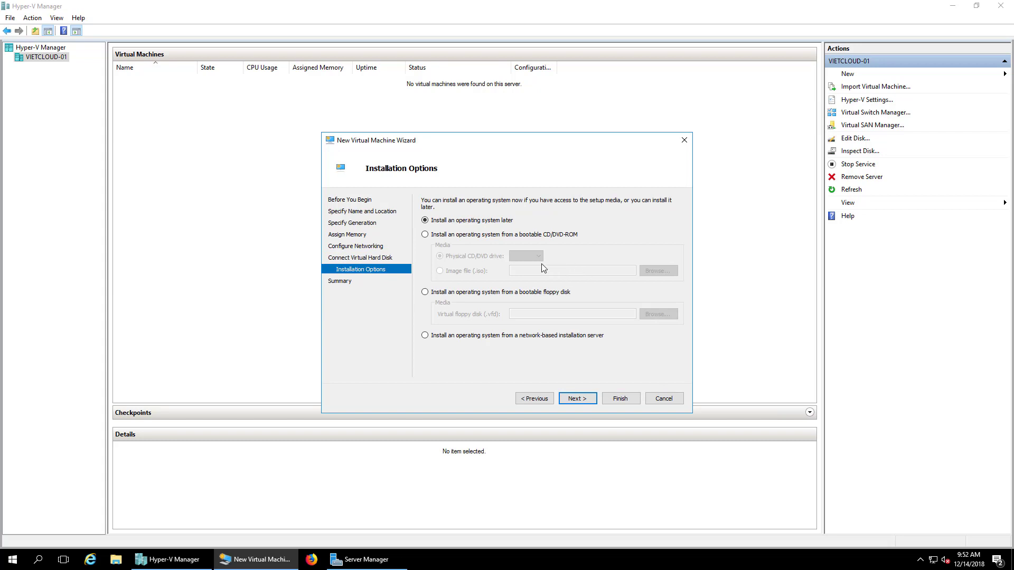
Step: Choose operating system installation from the image file D:\ISO\Windows Server 2016.iso and finish creating the virtual machine
click(444, 238)
click(457, 271)
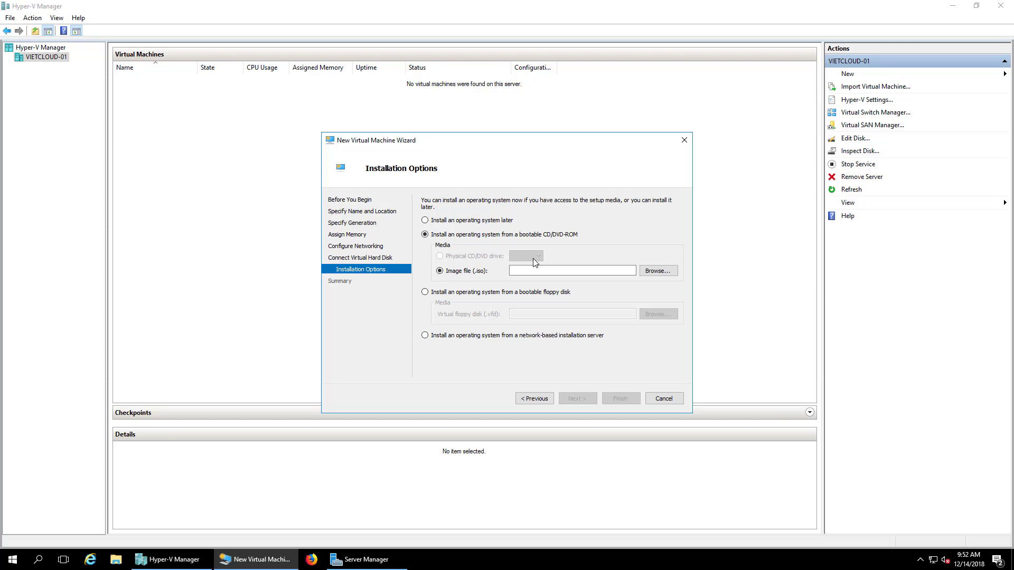
click(655, 272)
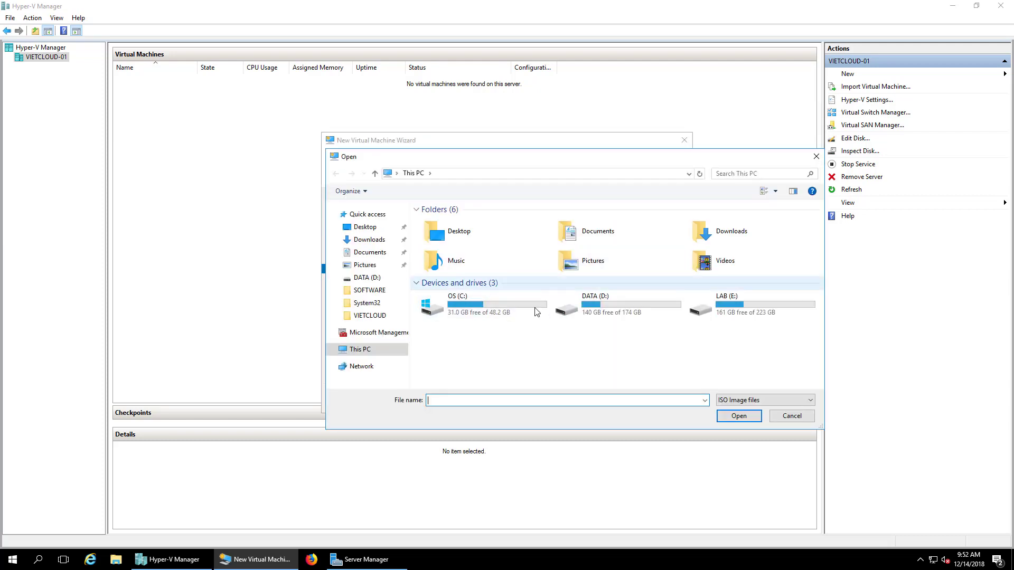
double_click(607, 311)
click(435, 234)
double_click(433, 233)
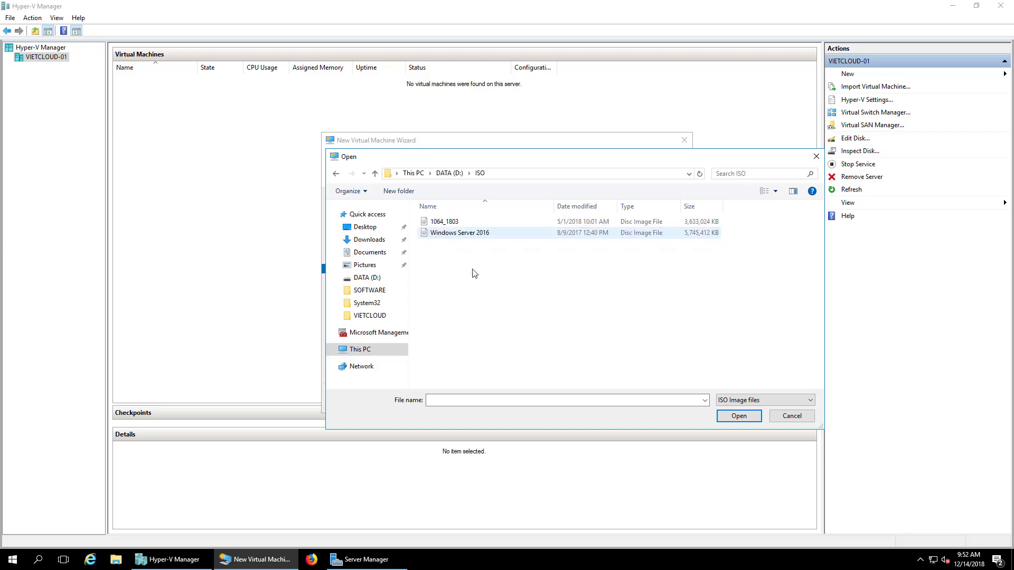
click(454, 236)
double_click(454, 237)
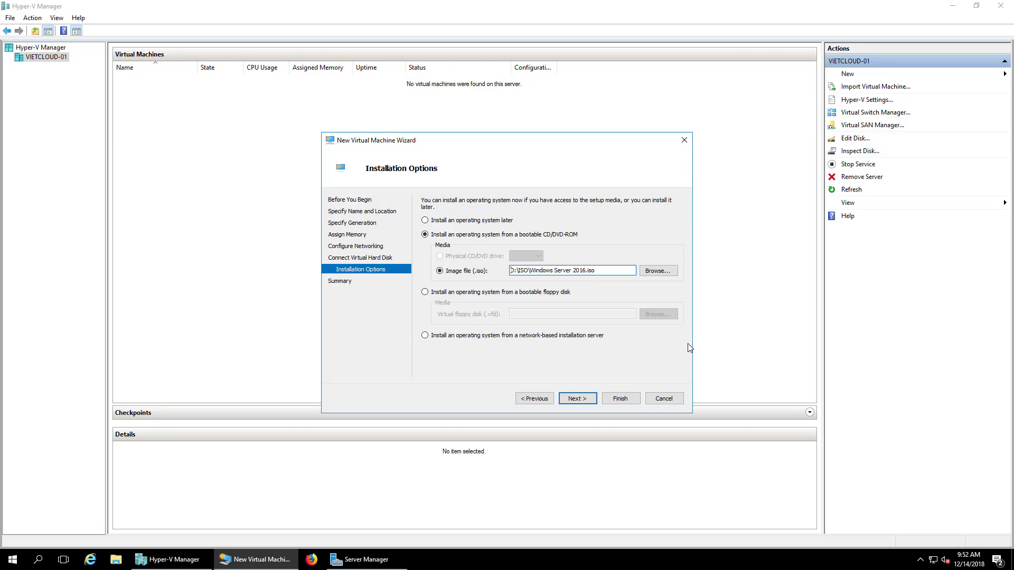
click(584, 399)
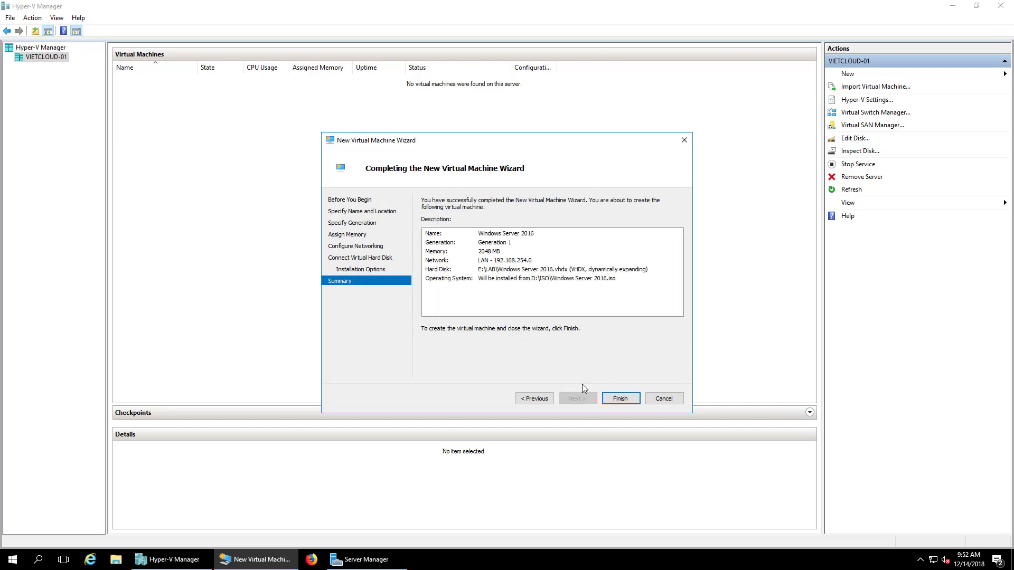
click(621, 400)
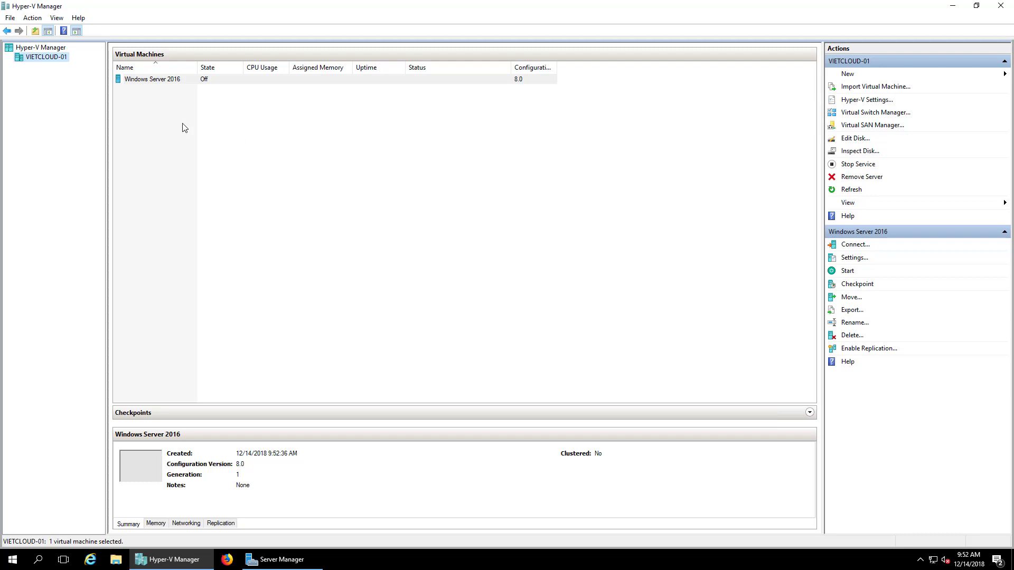
Step: Open the Windows Server 2016 virtual machine's settings and examine the addable hardware, BIOS startup order and memory options
click(171, 84)
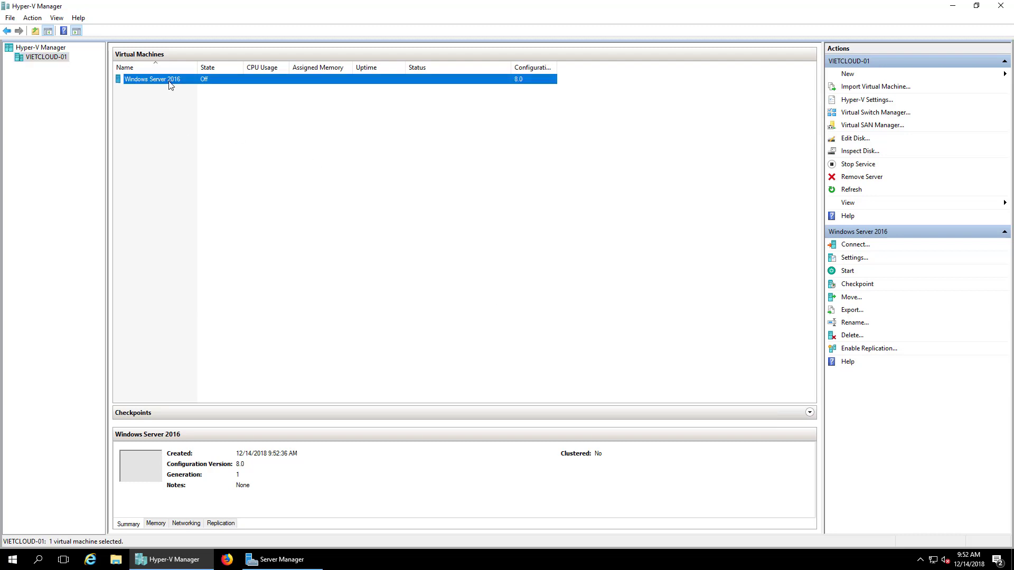
right_click(170, 84)
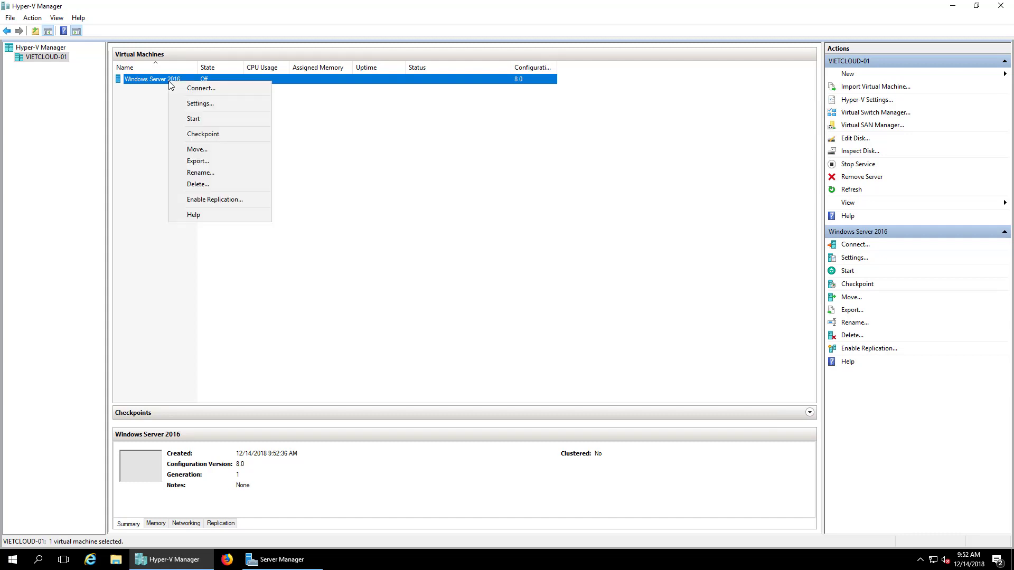
click(246, 107)
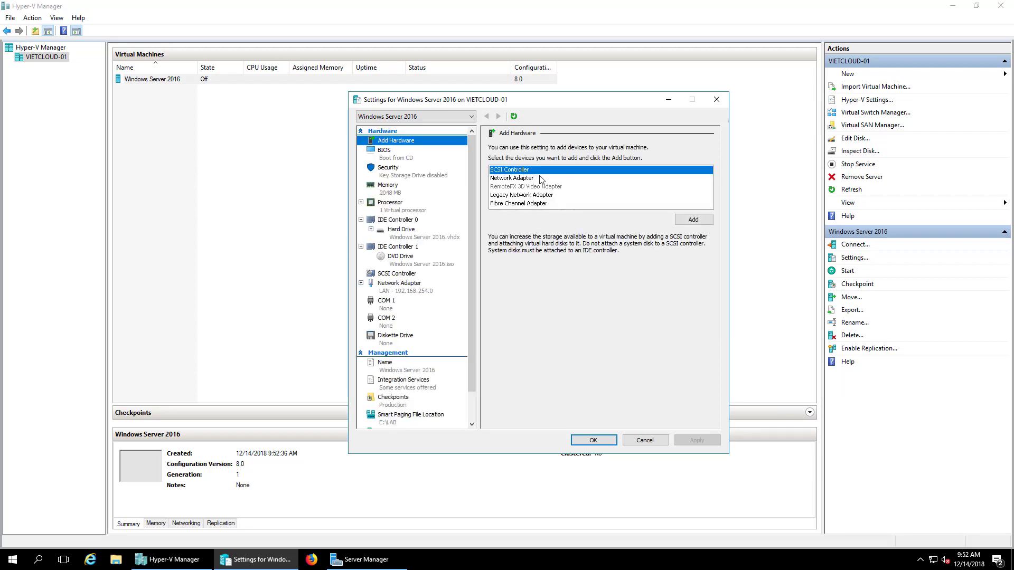
click(535, 205)
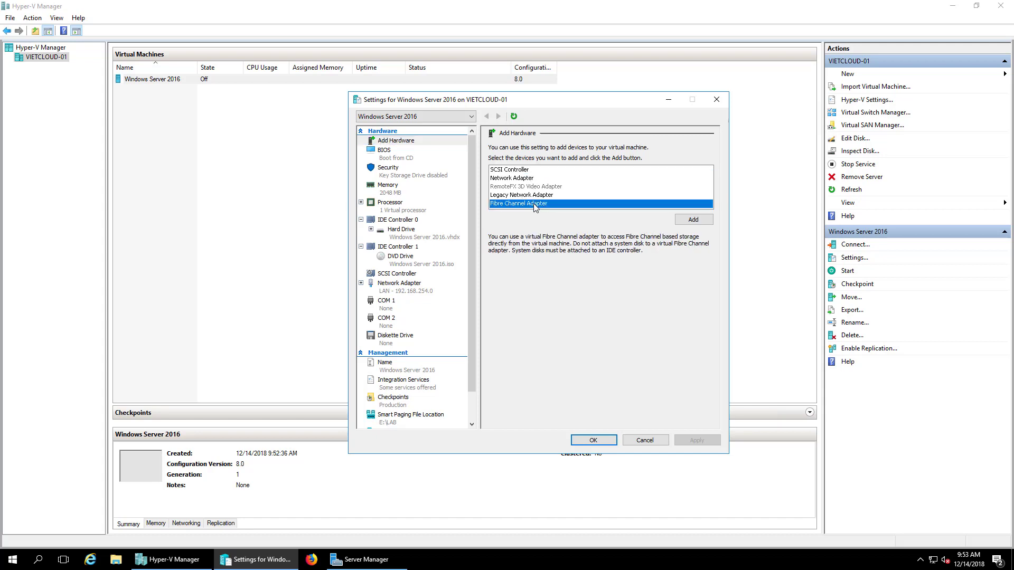
click(523, 171)
click(397, 154)
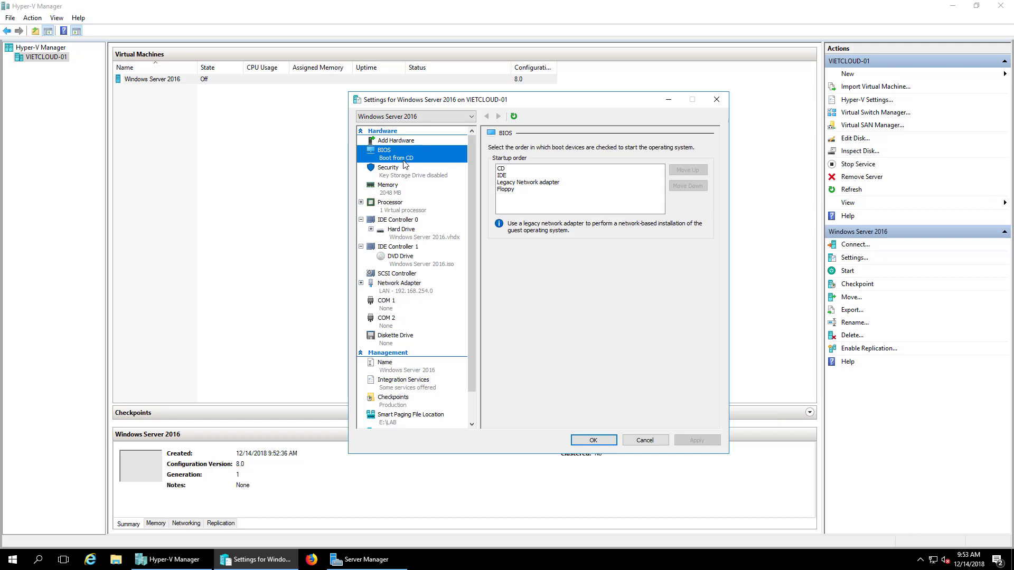
click(390, 195)
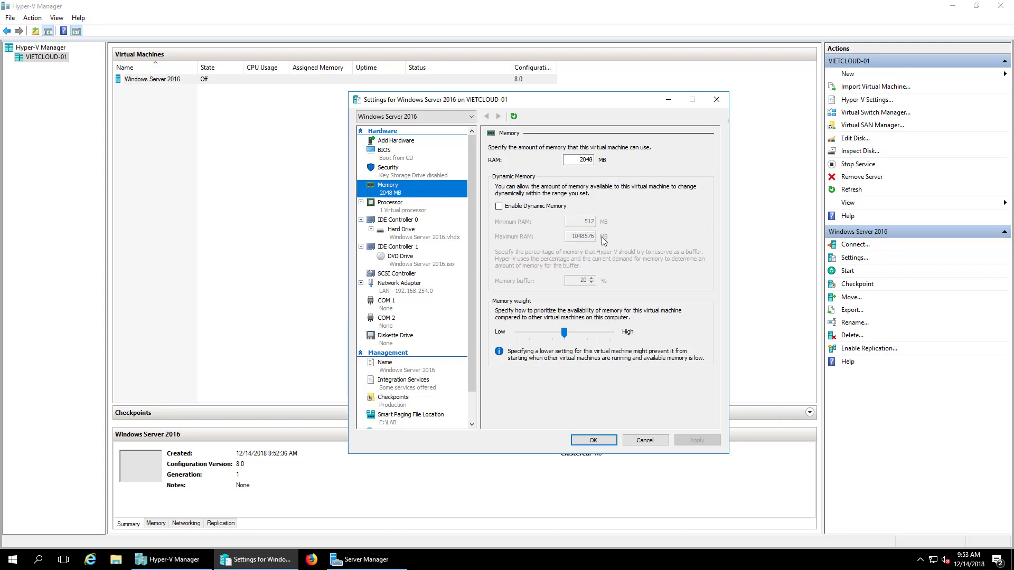
click(587, 159)
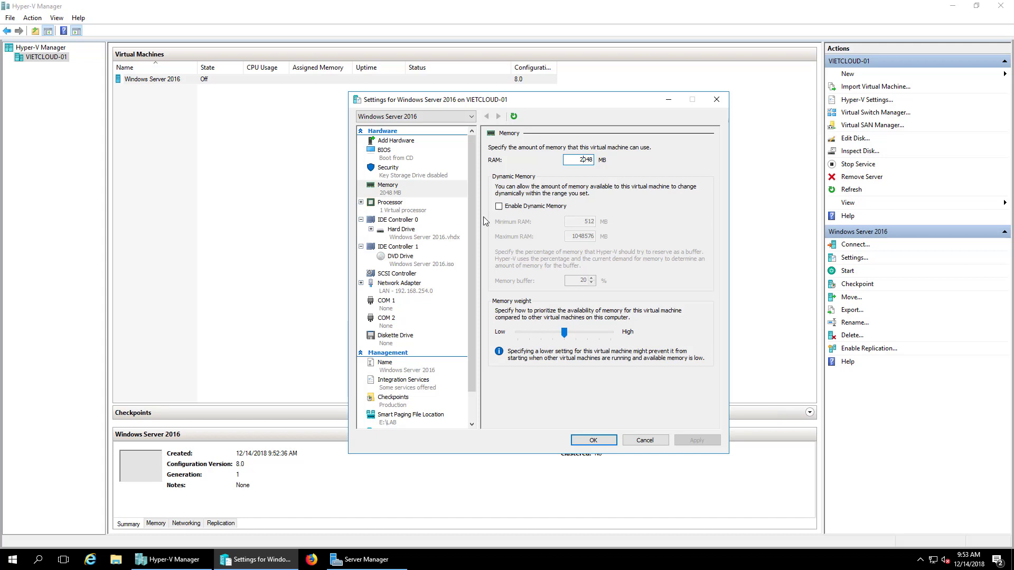
Step: Set the number of virtual processors for the Windows Server 2016 virtual machine to 4
click(397, 212)
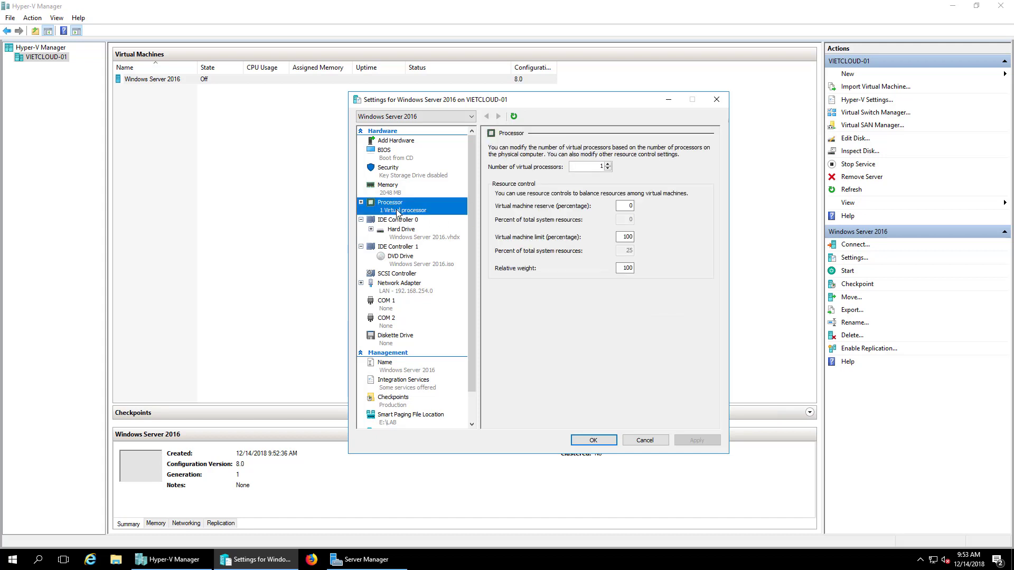
click(608, 165)
click(609, 165)
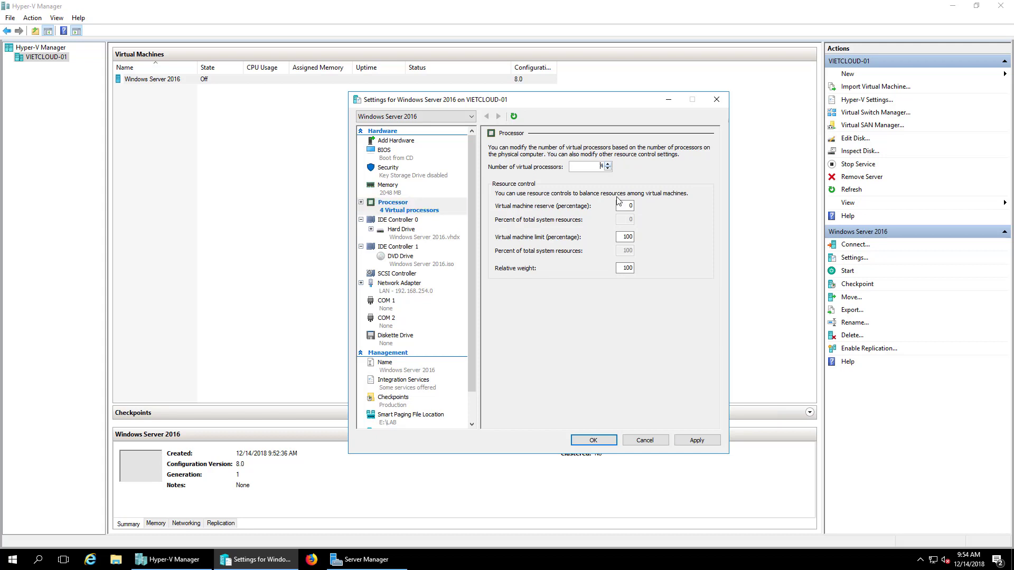
Step: Review the virtual machine's hard drive, network adapter, DVD drive and IDE controller settings, and save the settings
click(401, 230)
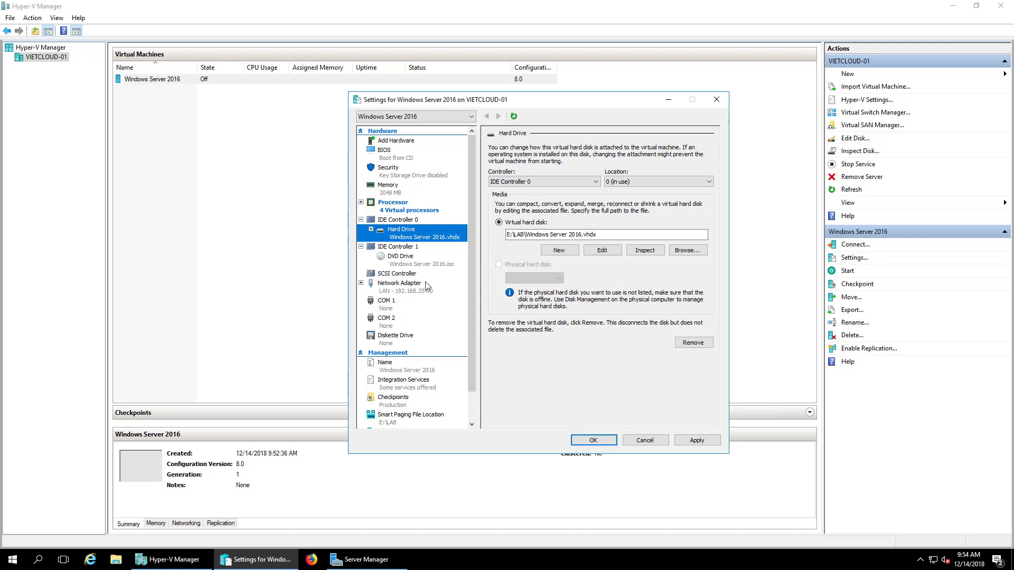
click(400, 291)
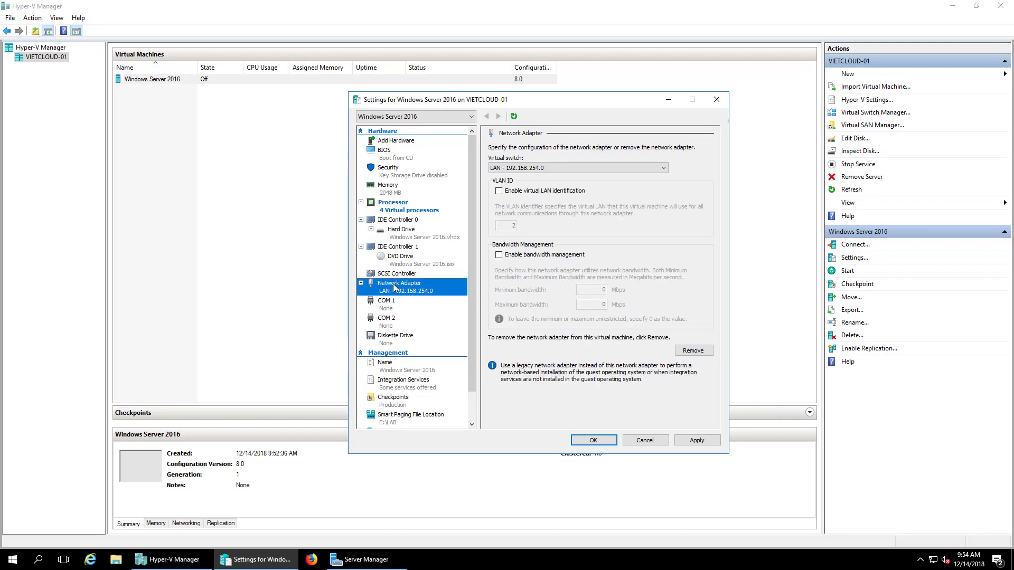
click(361, 283)
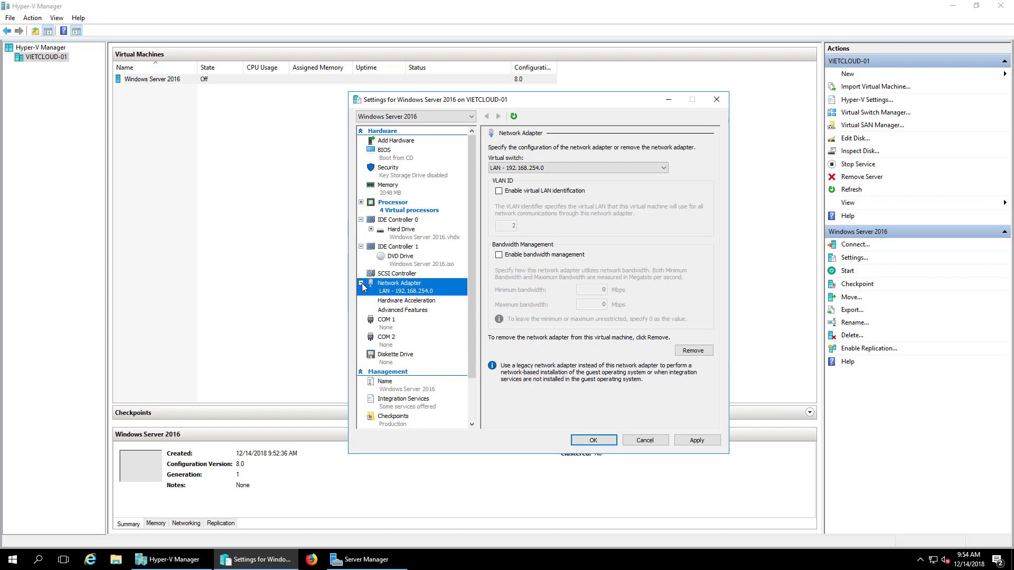
click(400, 267)
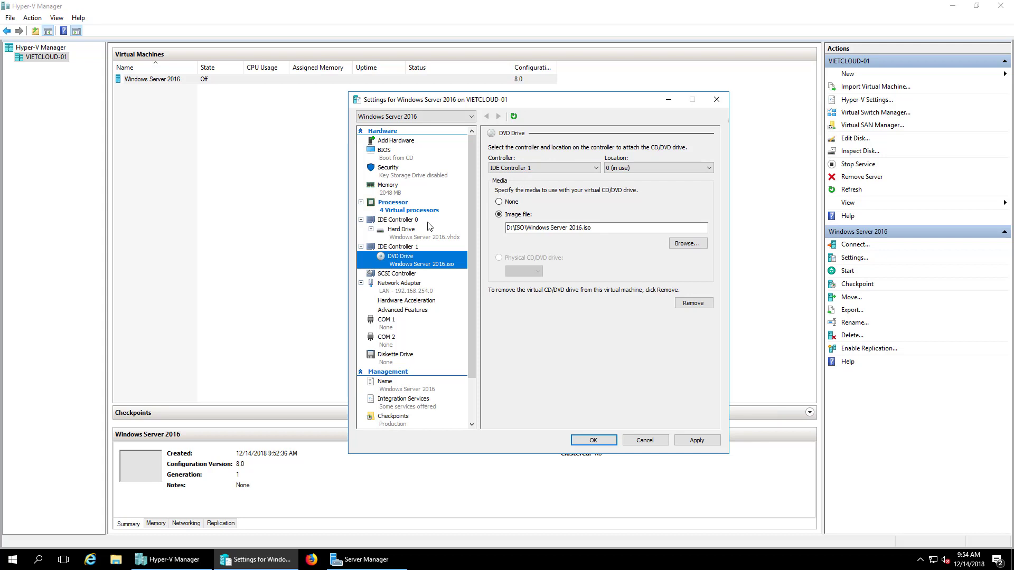
click(400, 222)
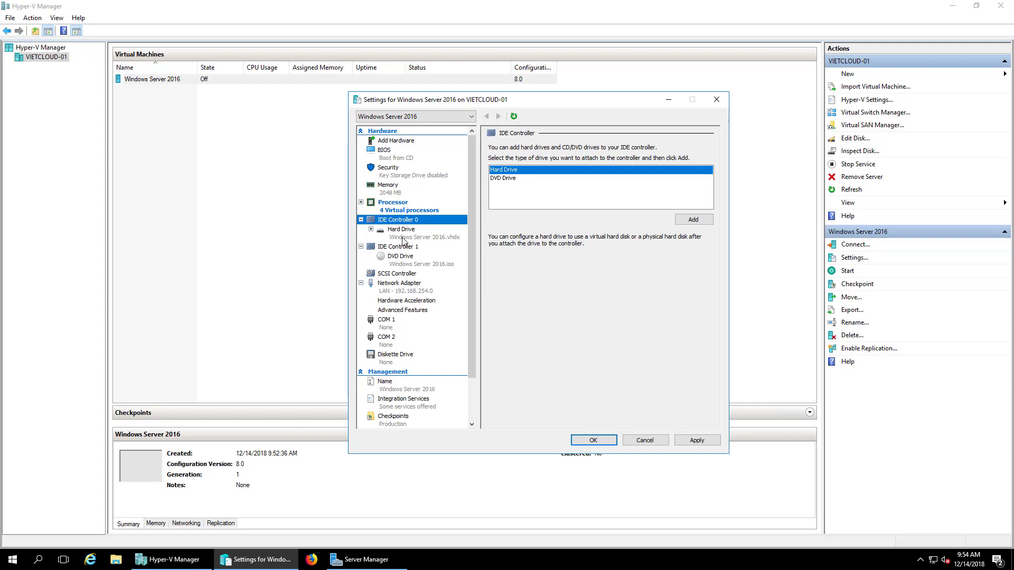
click(402, 239)
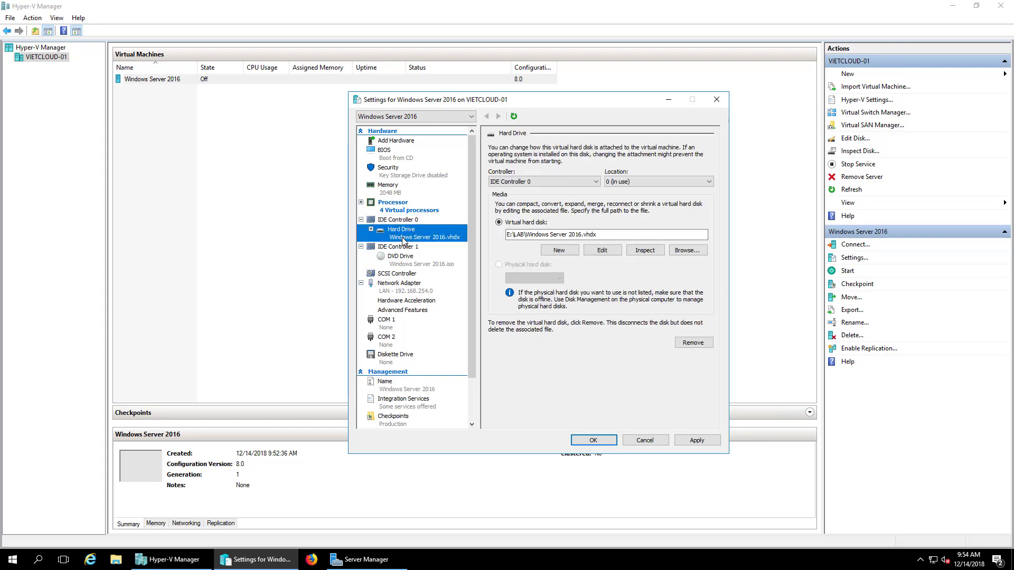
click(668, 181)
click(669, 180)
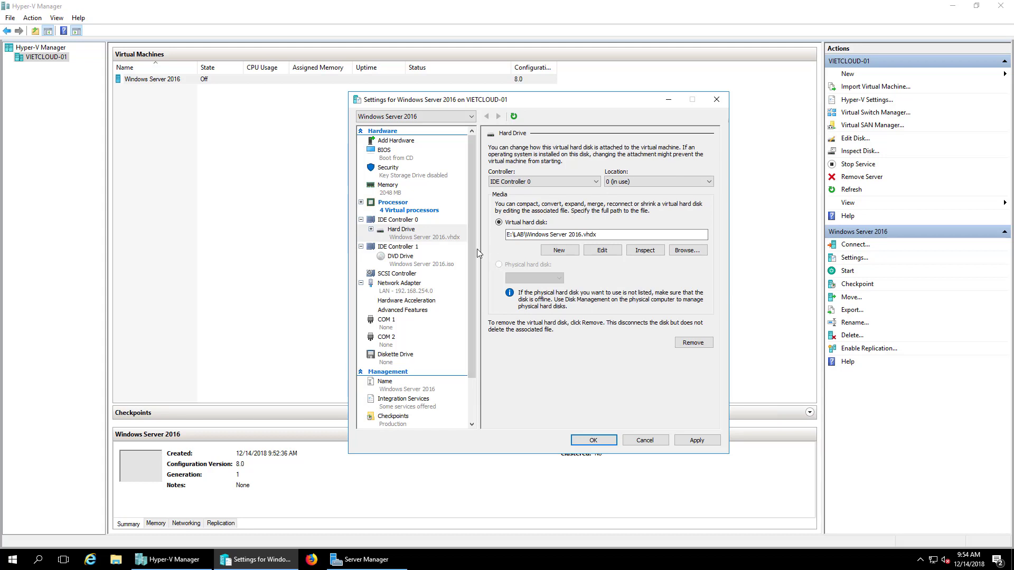
click(593, 438)
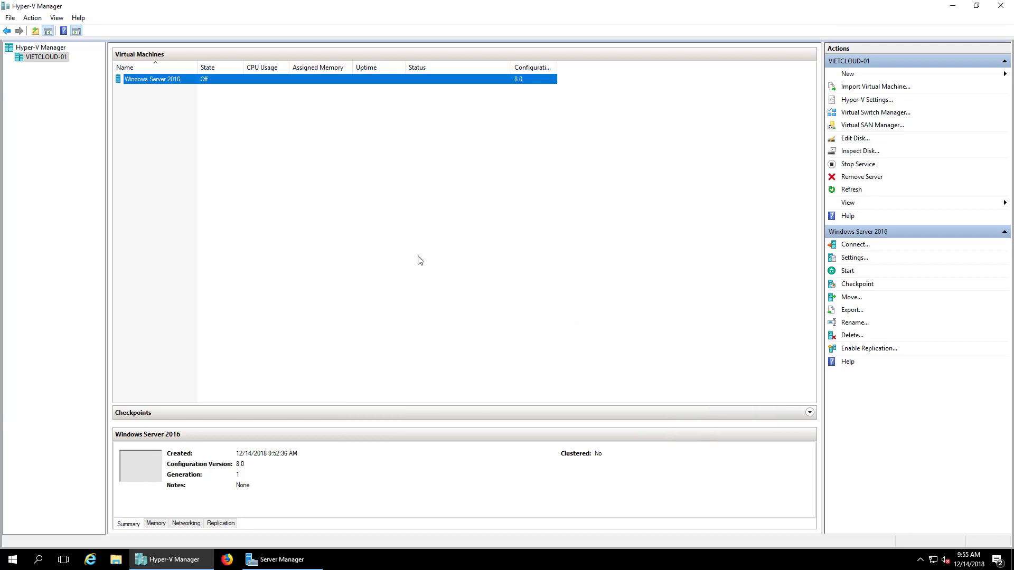
Step: Connect to the Windows Server 2016 virtual machine and start it
right_click(175, 82)
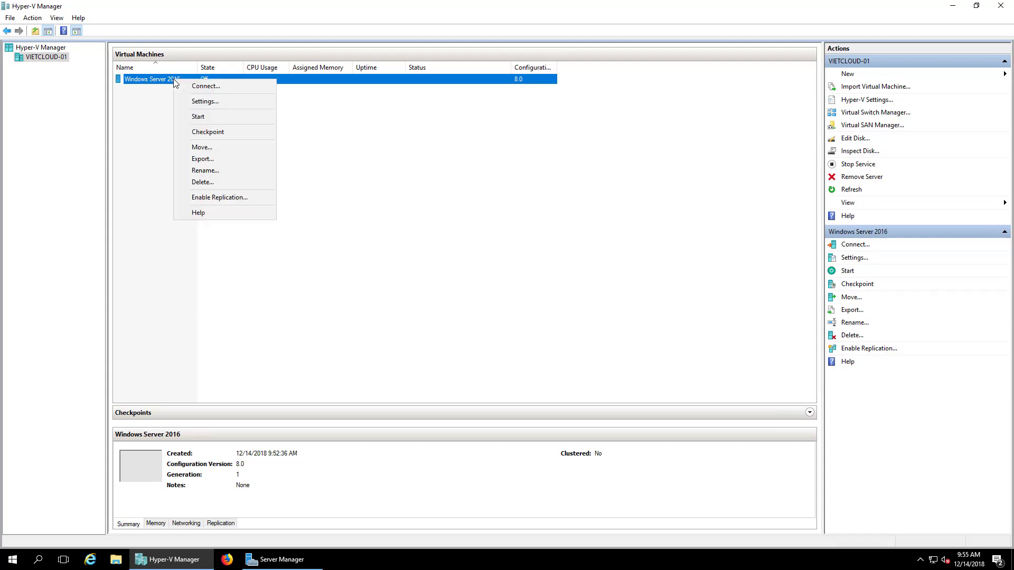
click(244, 86)
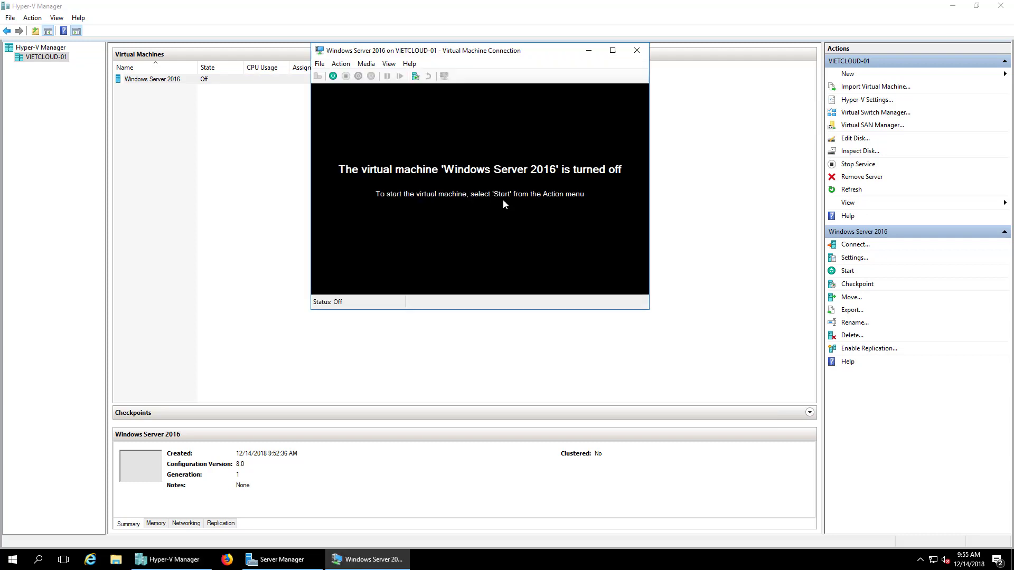
drag(535, 53, 531, 104)
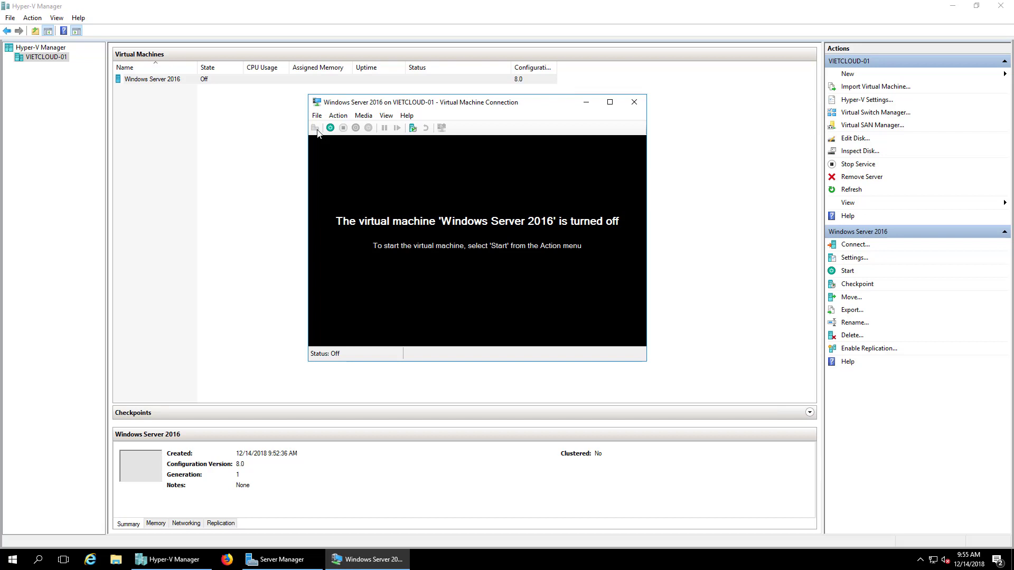
click(331, 129)
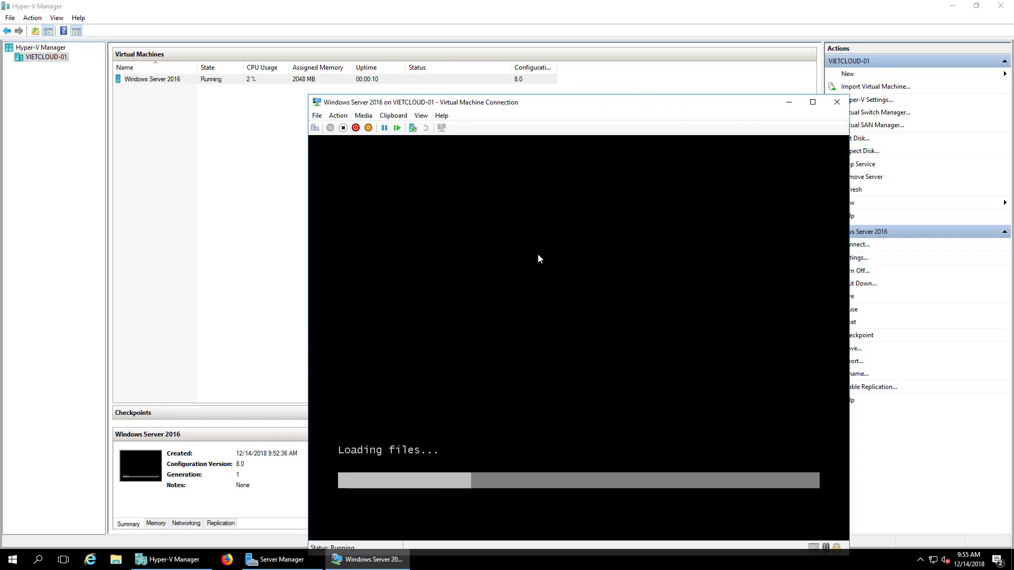
Step: Accept the English (United States) language and US keyboard in Windows Setup and start the Windows Server 2016 installation
drag(651, 108, 580, 74)
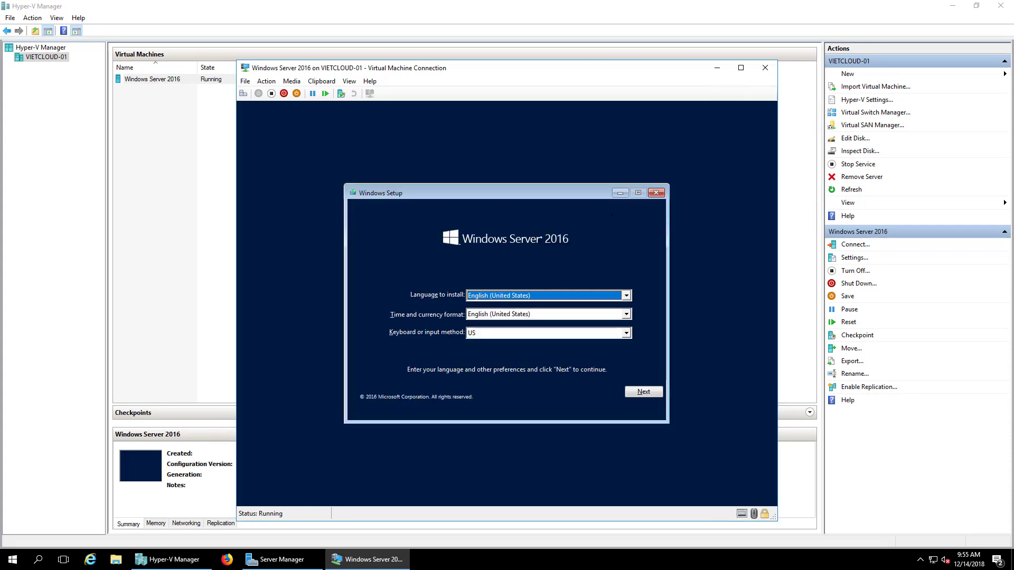
click(527, 192)
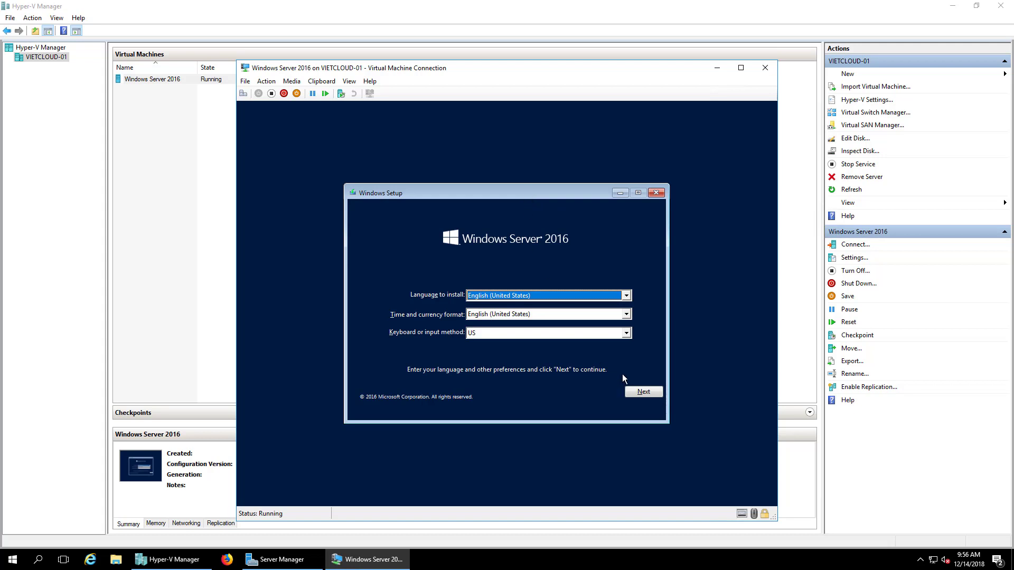
click(644, 392)
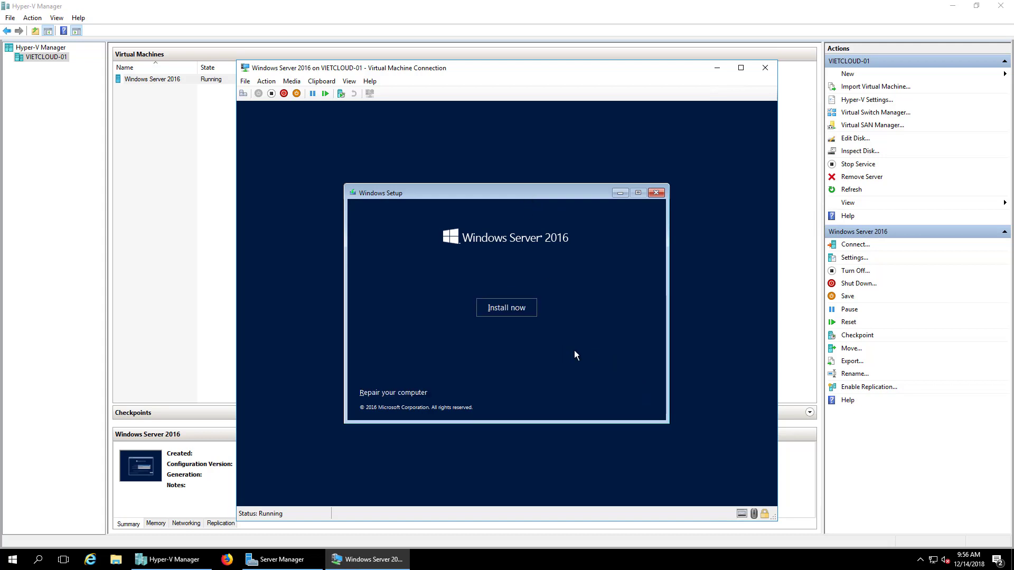
click(518, 308)
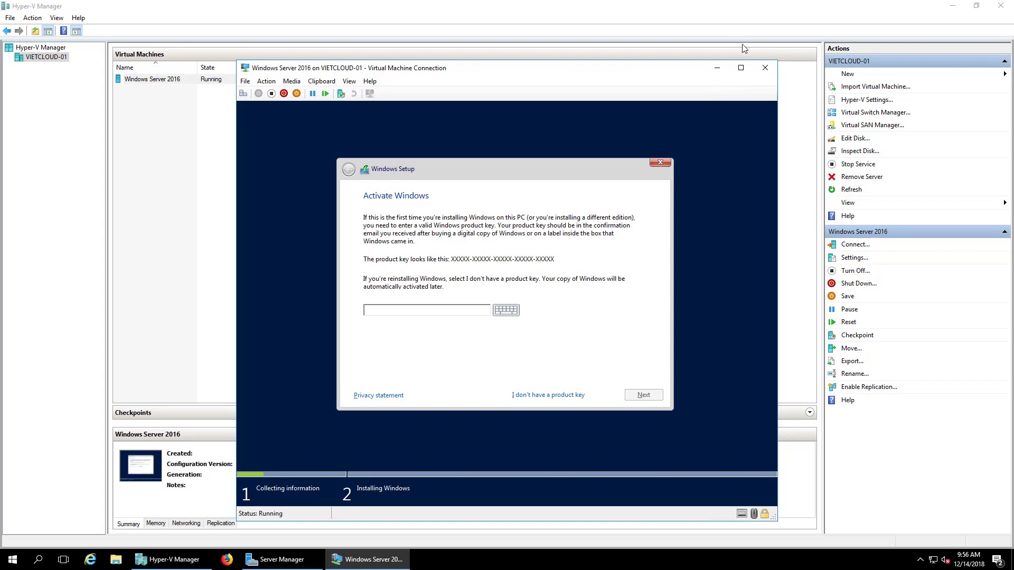
Step: Minimize the virtual machine connection and begin creating another virtual machine on VIETCLOUD-01 named Windows 10 Pro
click(720, 69)
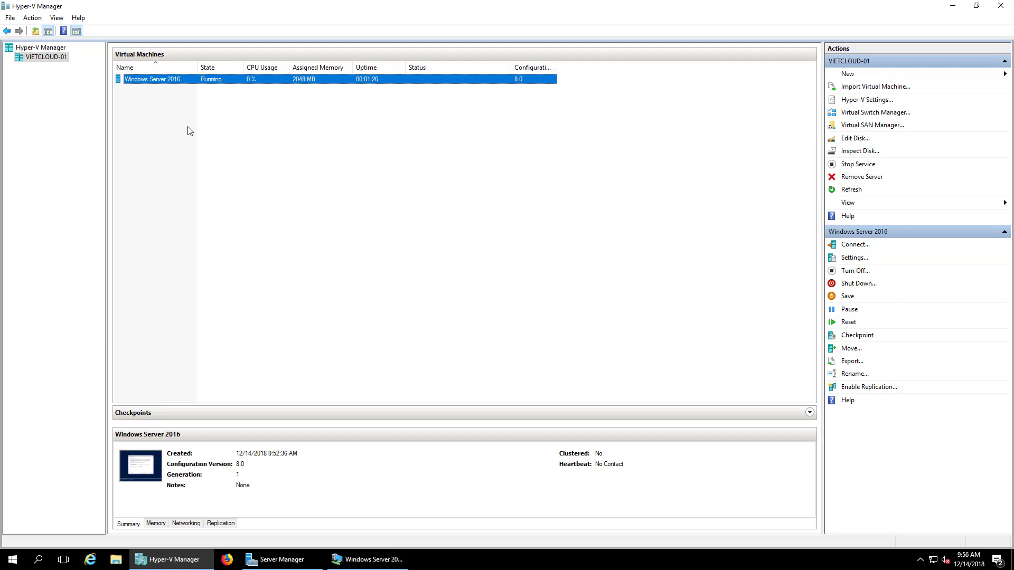
right_click(47, 59)
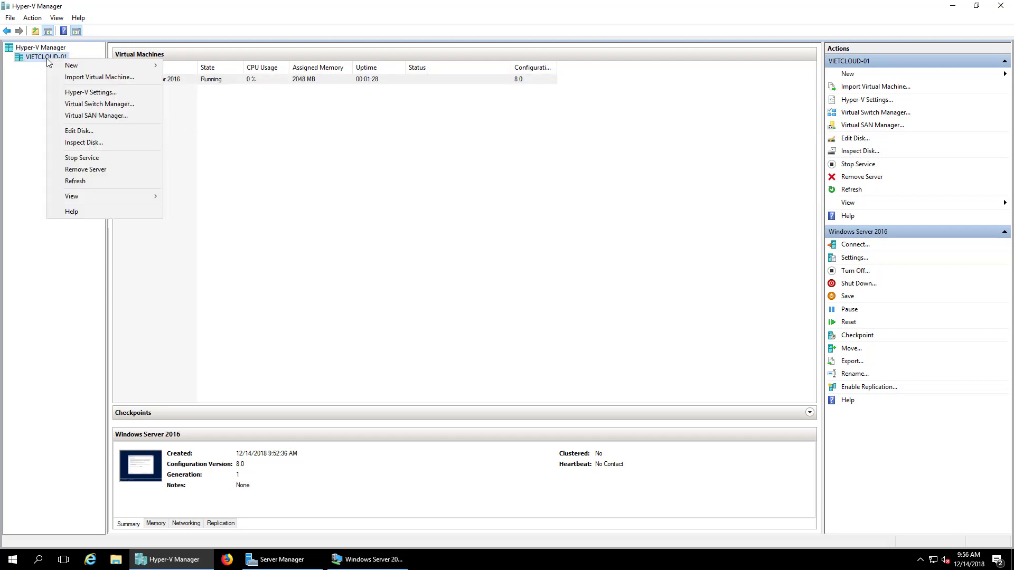
mouse_move(100, 73)
click(209, 66)
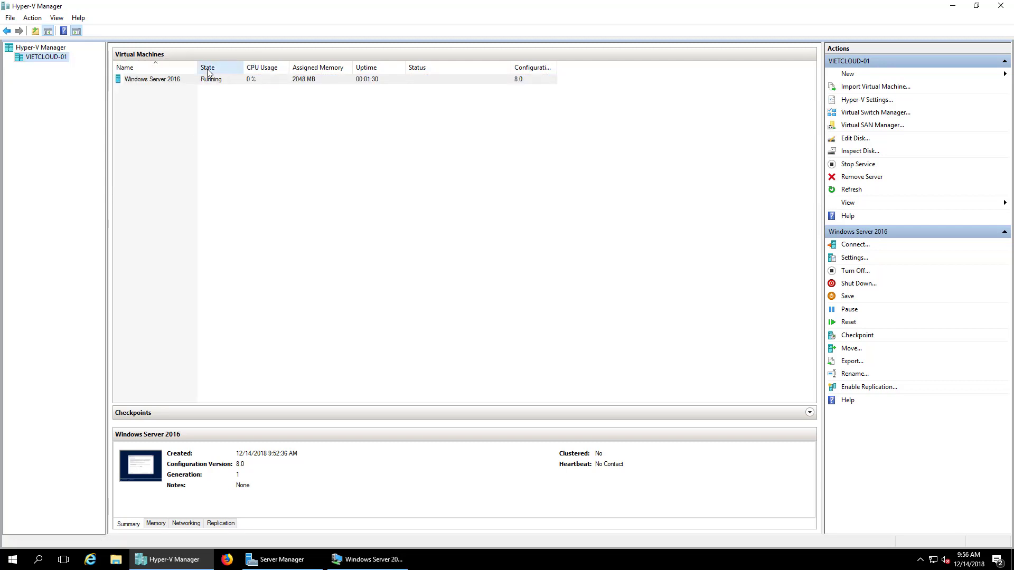
click(579, 399)
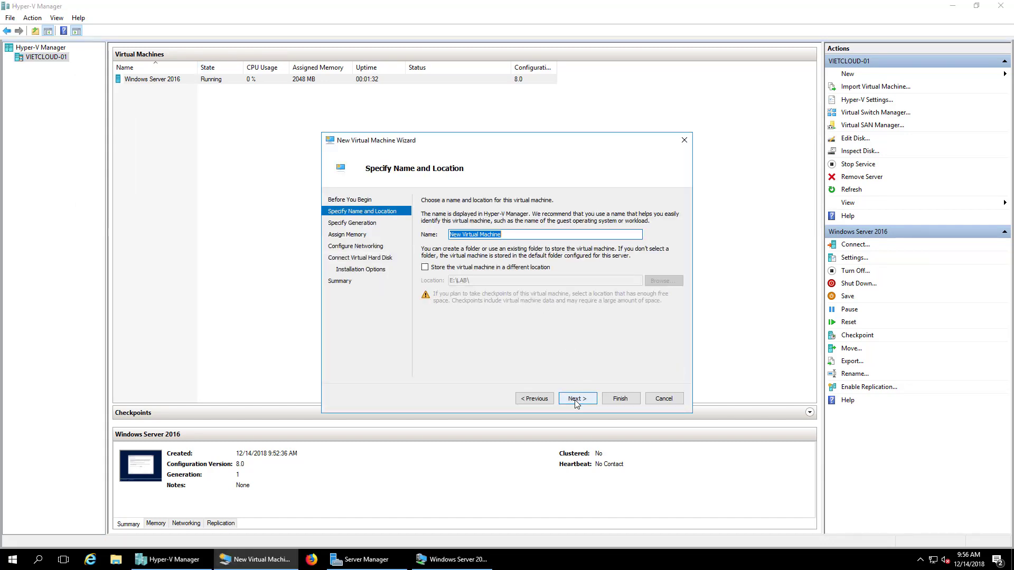
text(Windows )
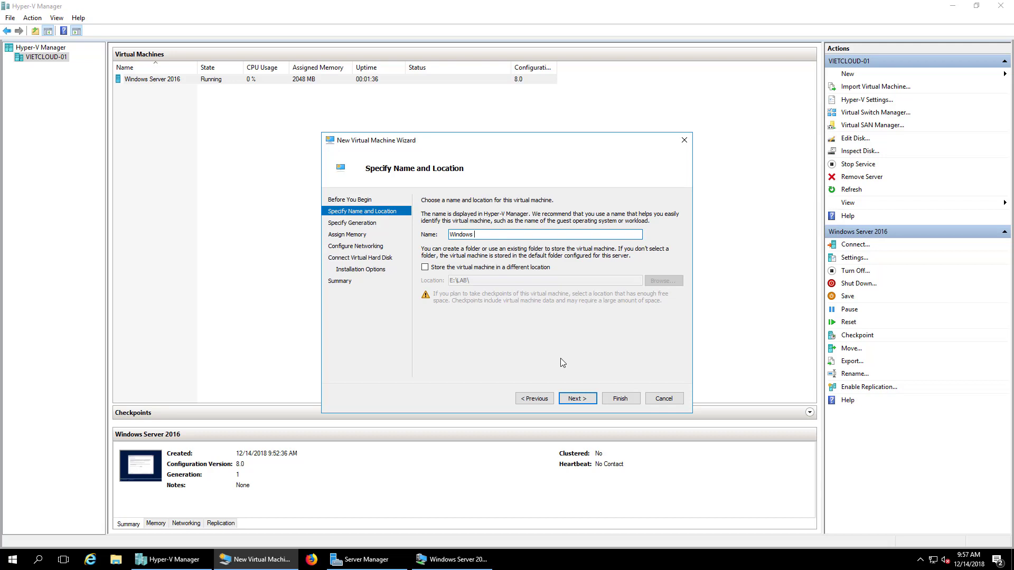
text(10 Pro)
click(580, 403)
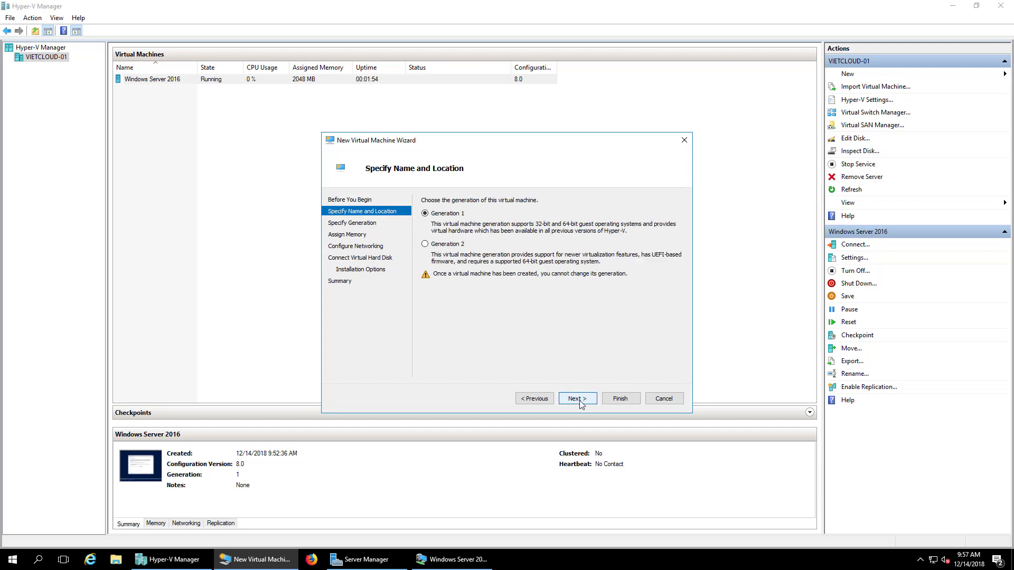
Step: Keep Generation 1 for the Windows 10 Pro virtual machine and set its startup memory to 2048 MB
click(584, 400)
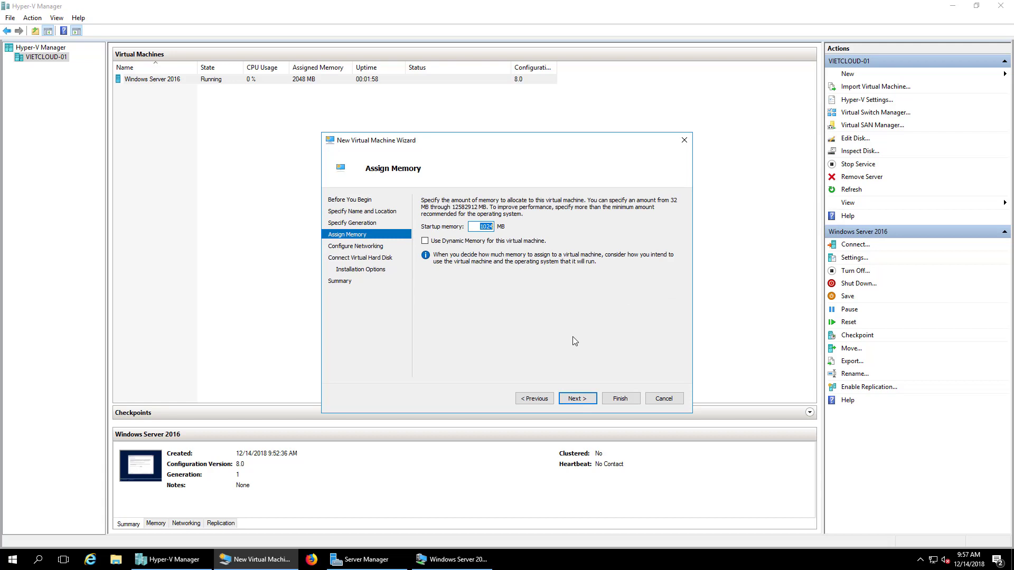
text(2048)
click(575, 398)
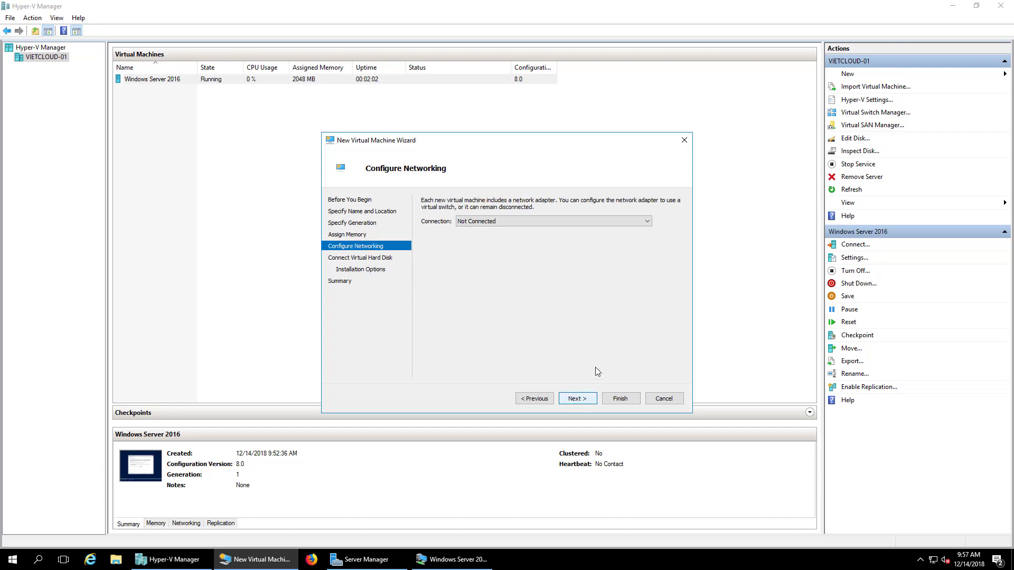
Step: Connect the Windows 10 Pro virtual machine's network adapter to the "LAN - 192.168.254.0" virtual switch
click(547, 221)
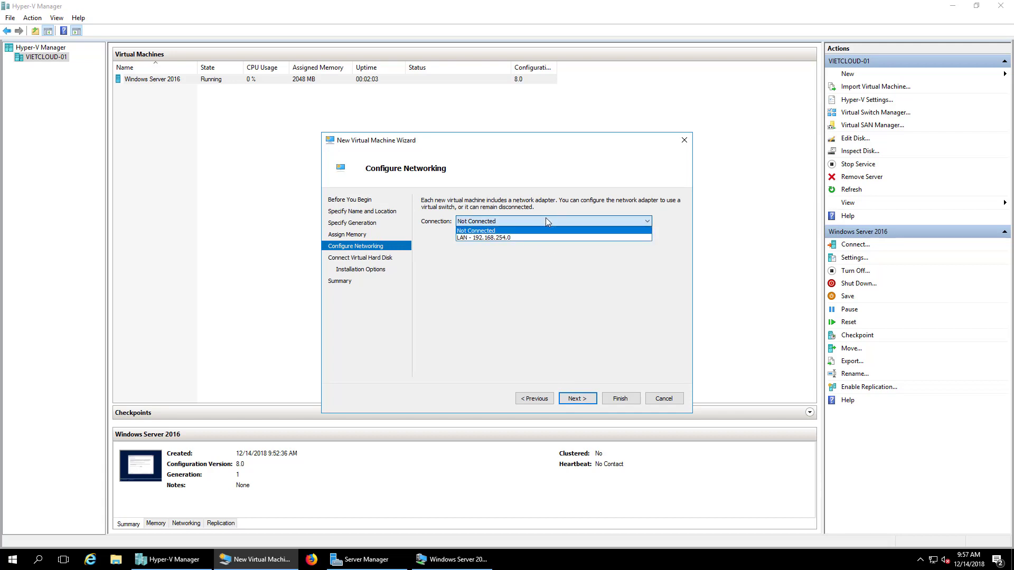
click(504, 237)
click(576, 399)
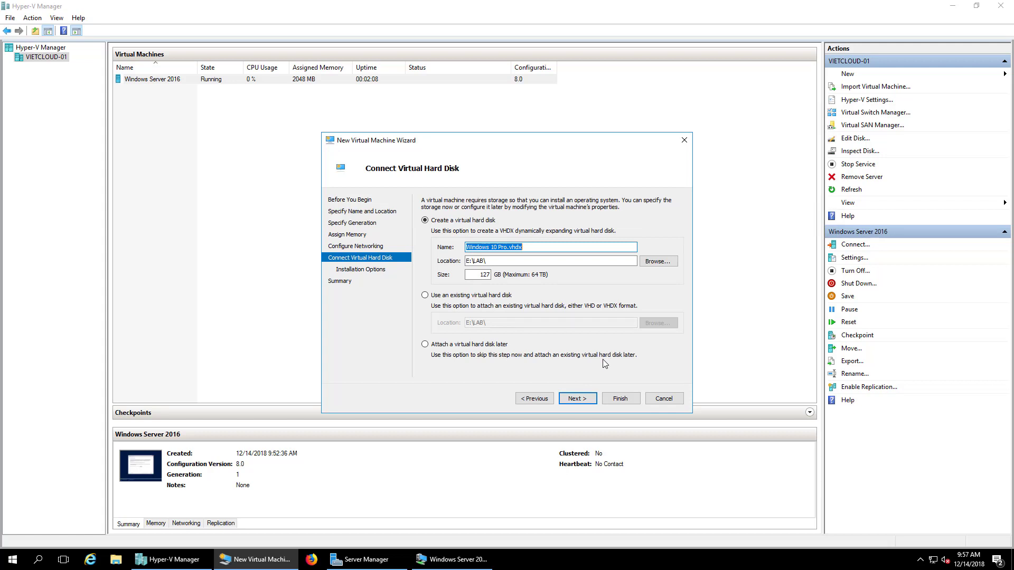
Step: Accept the default new virtual hard disk, choose the 1064_1803 ISO as bootable installation media, and finish creating the Windows 10 Pro virtual machine
click(587, 405)
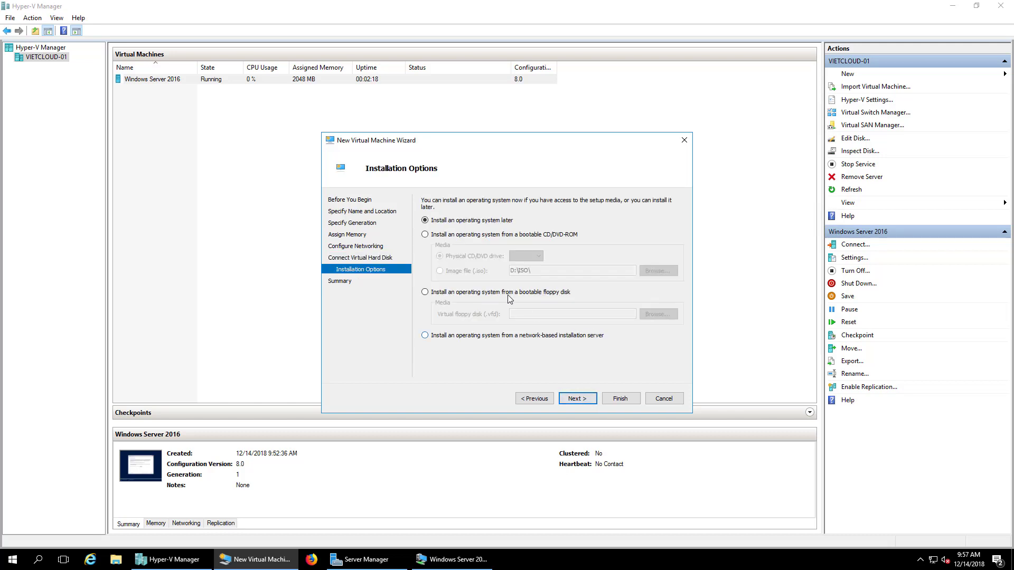
click(443, 235)
click(481, 271)
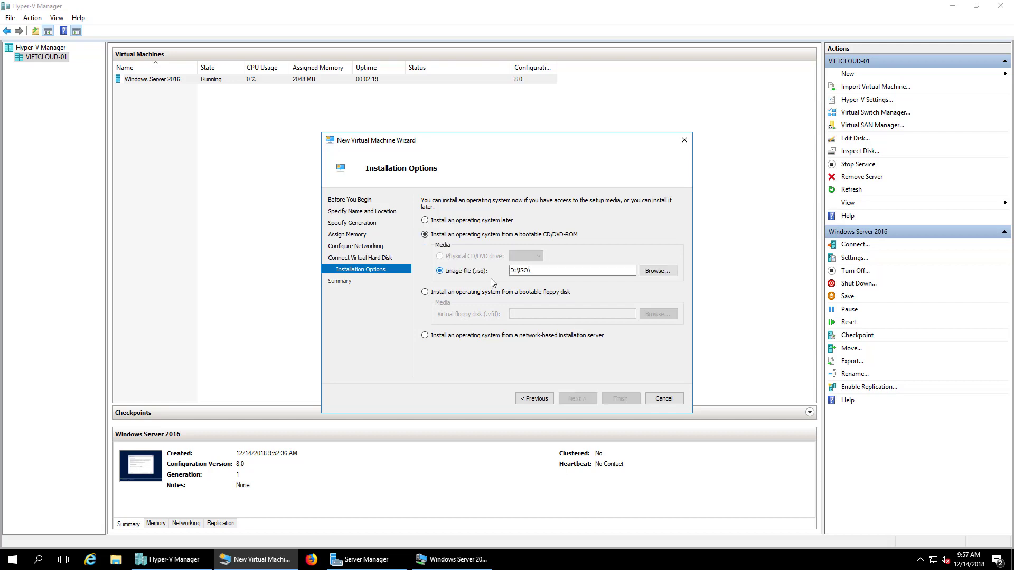
click(657, 271)
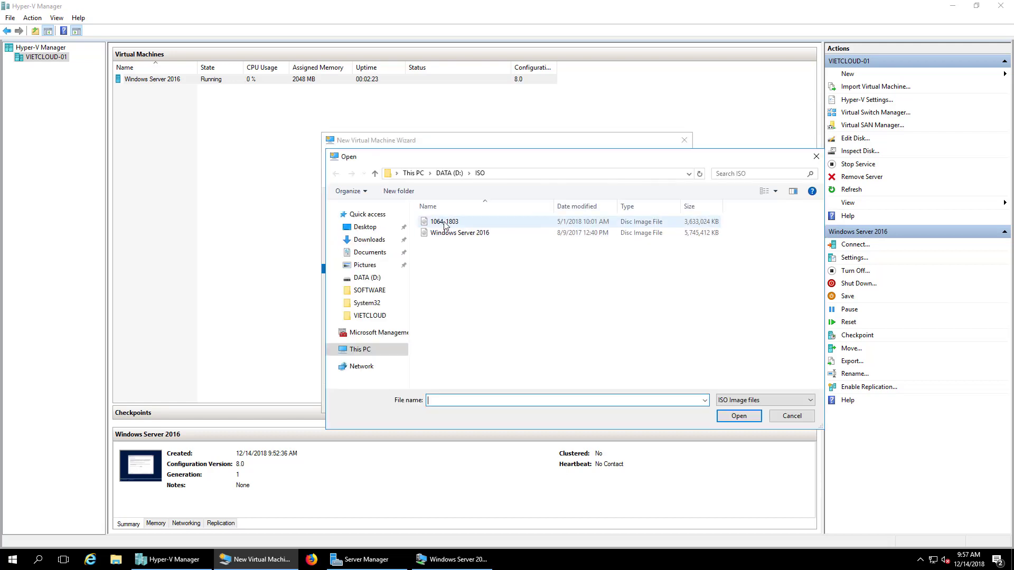
double_click(445, 222)
click(580, 398)
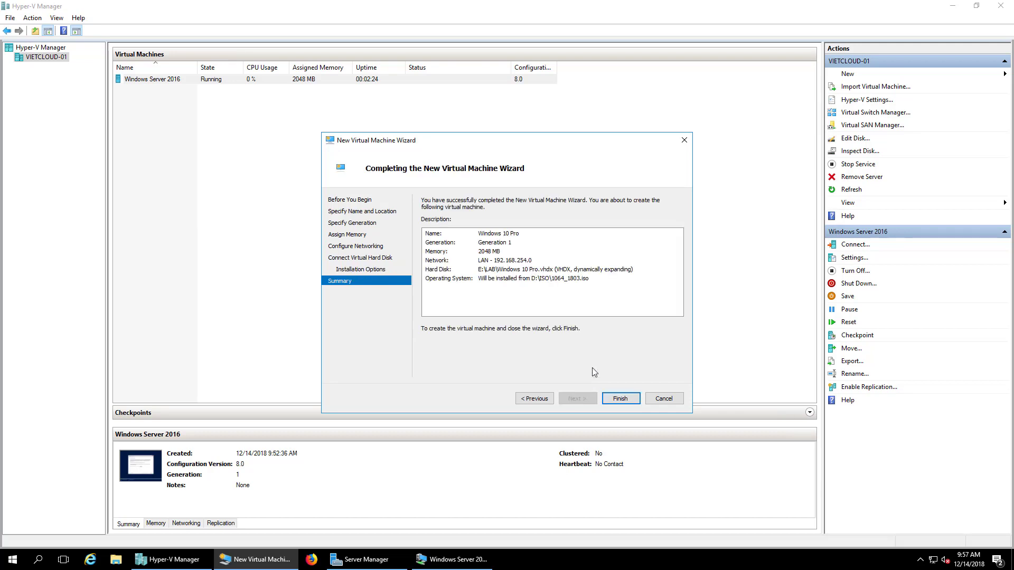
click(620, 397)
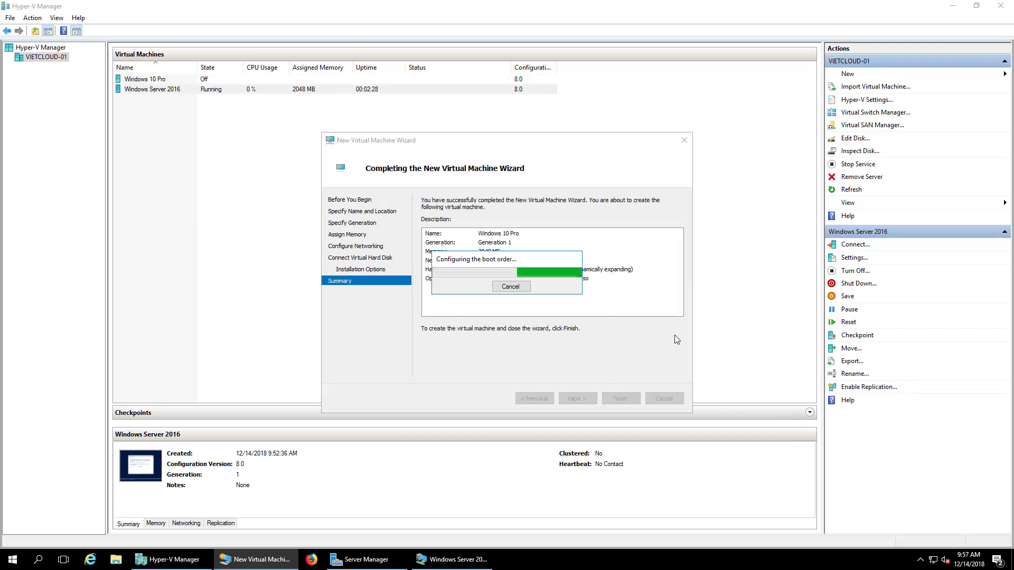
Step: Set the Windows 10 Pro virtual machine's number of virtual processors to 4
right_click(153, 80)
click(164, 101)
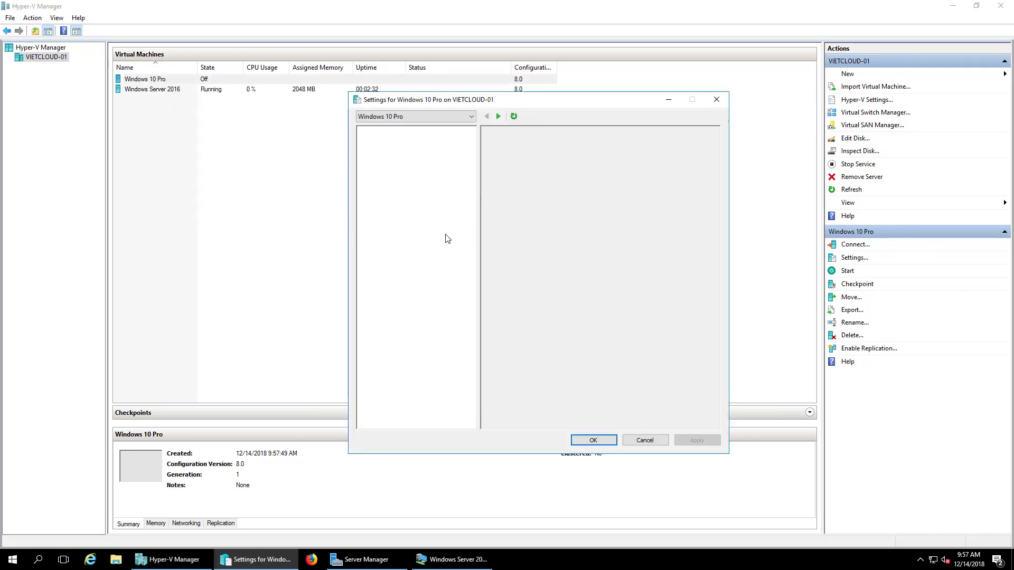
click(398, 211)
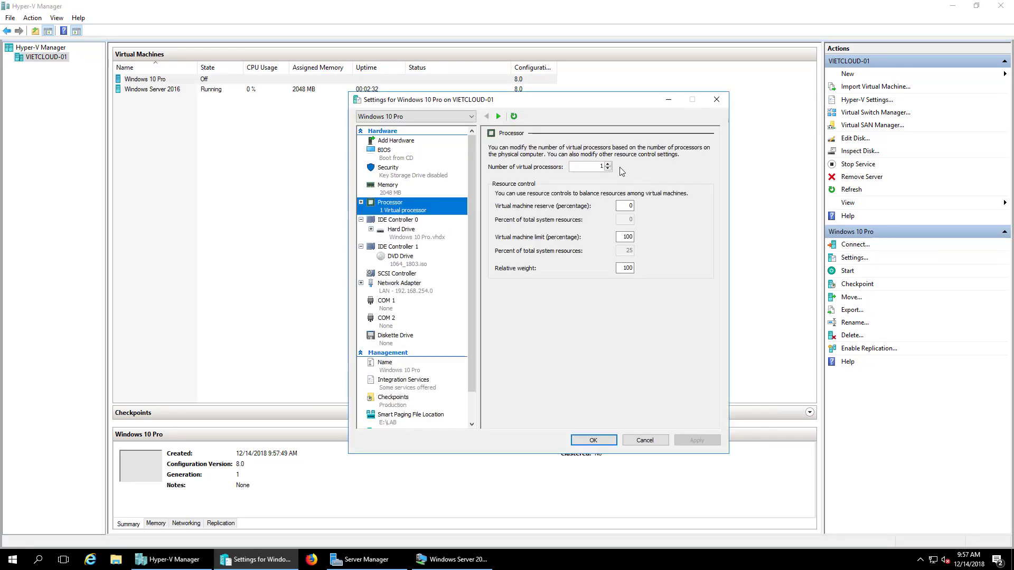
click(608, 164)
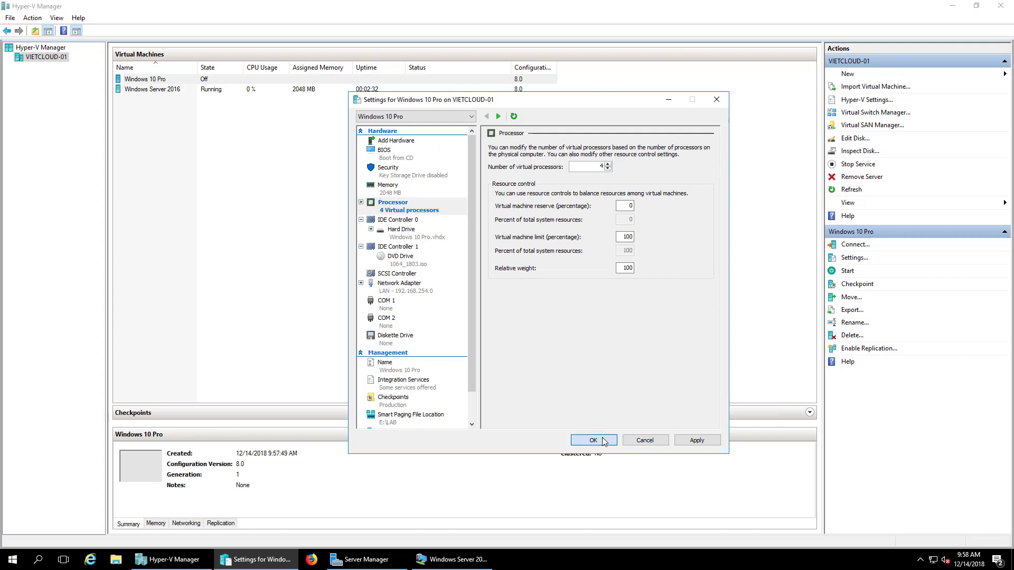
click(594, 440)
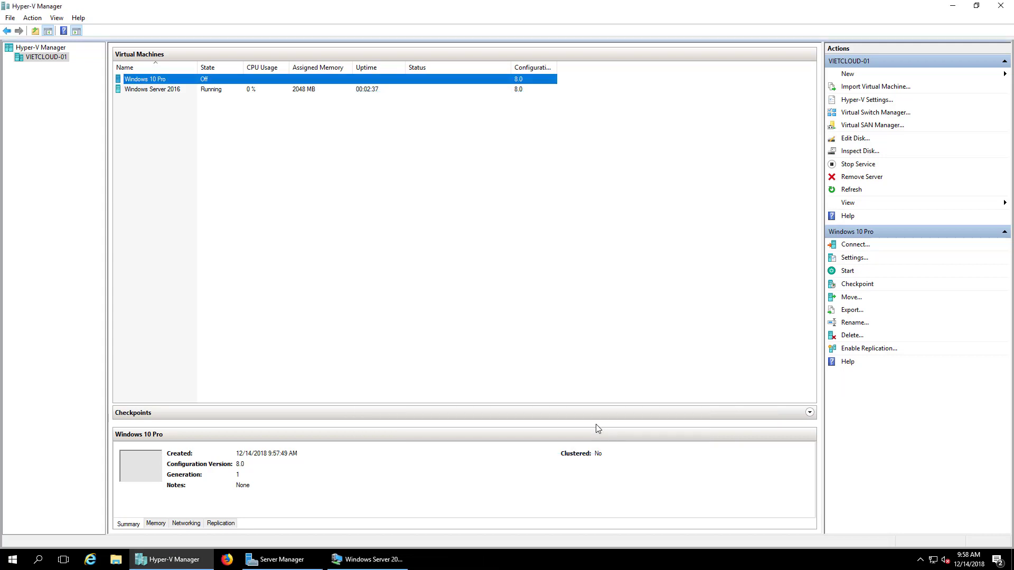
Step: Start the Windows 10 Pro virtual machine and begin Windows Setup with English (United States) and the US keyboard
right_click(149, 81)
click(180, 120)
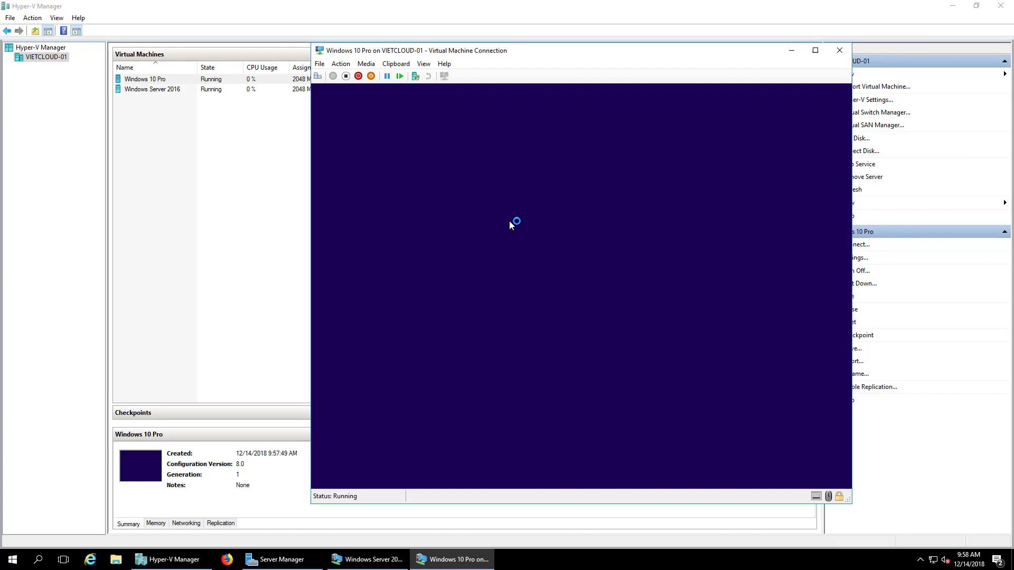
click(718, 374)
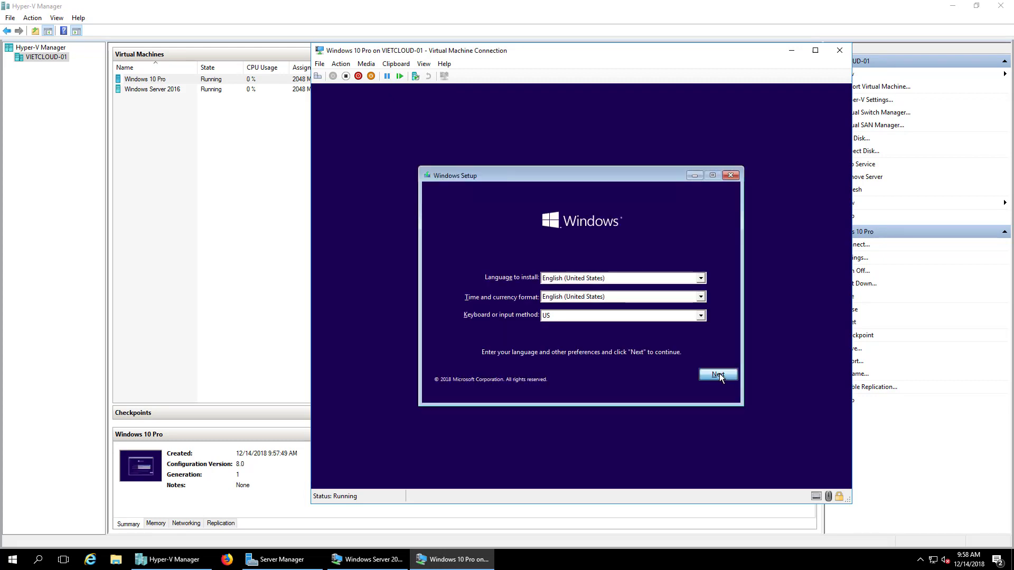
click(718, 375)
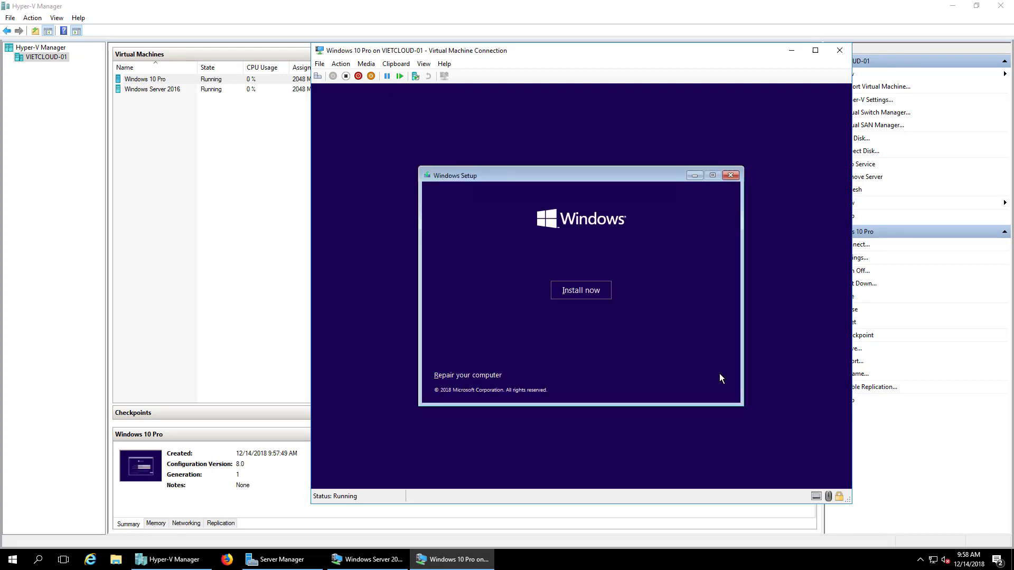
click(588, 294)
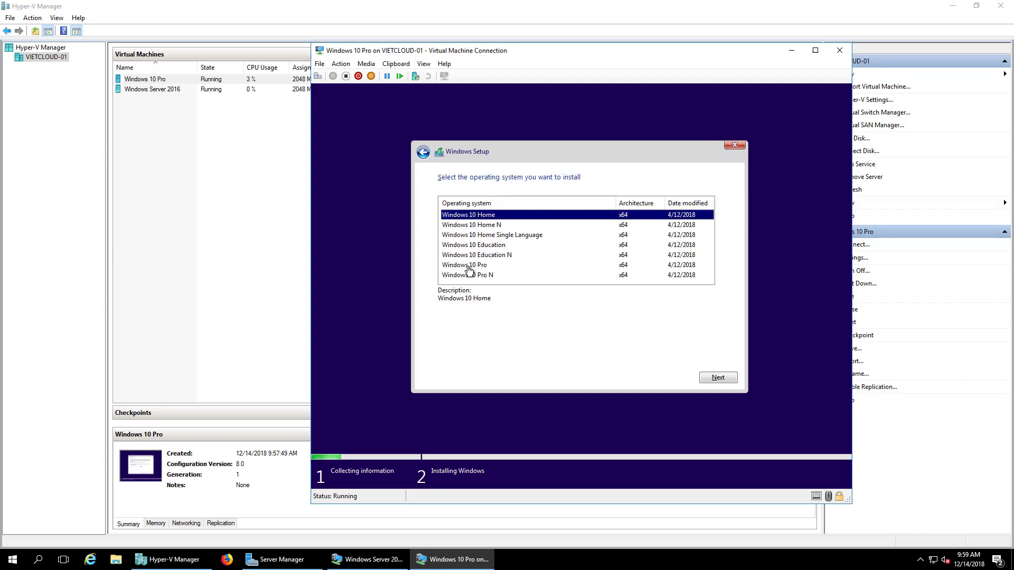
Step: Choose the Windows 10 Pro edition, accept the license terms and run a custom installation on Drive 0 Unallocated Space
click(468, 266)
click(725, 381)
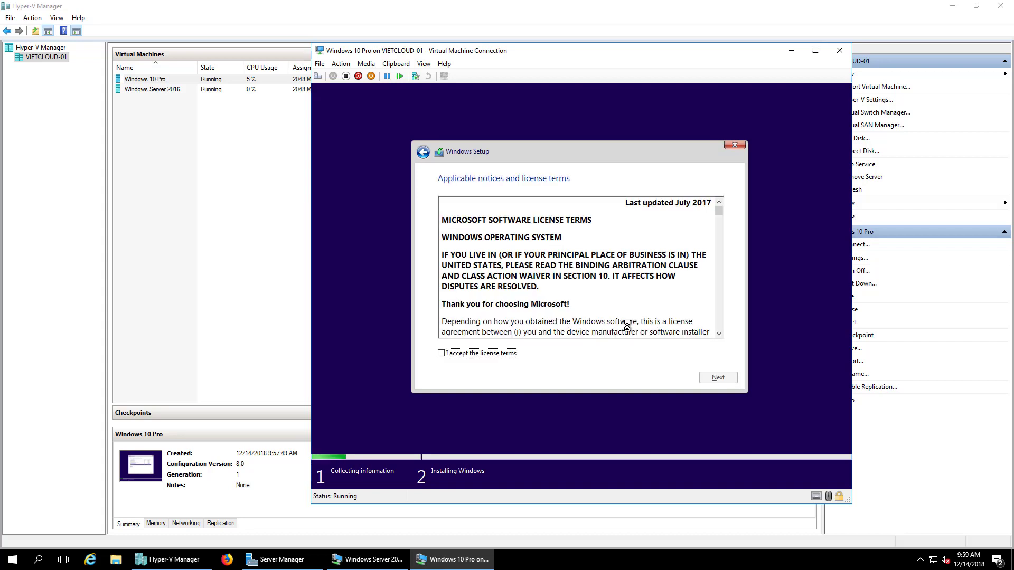
click(707, 376)
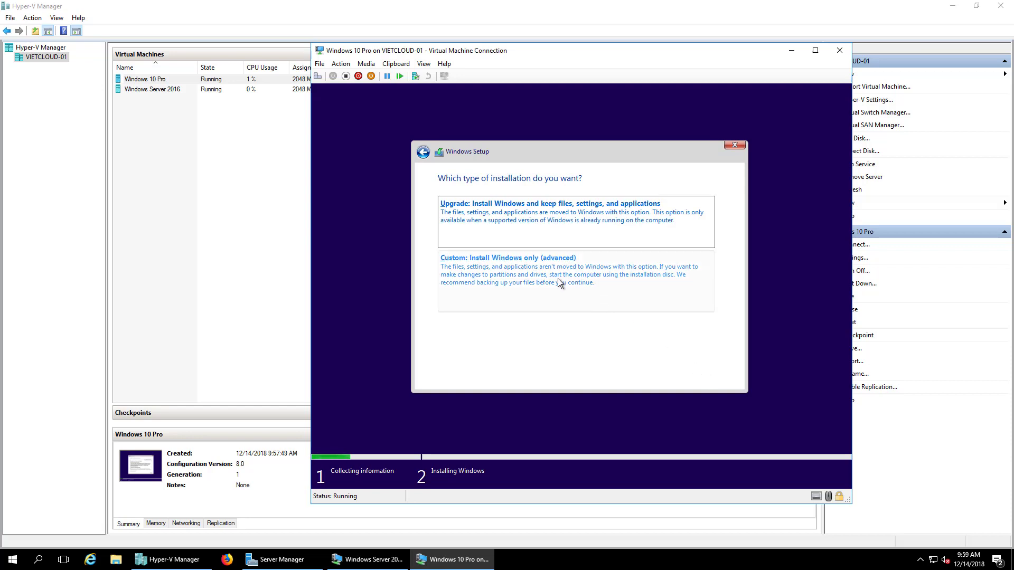
click(559, 282)
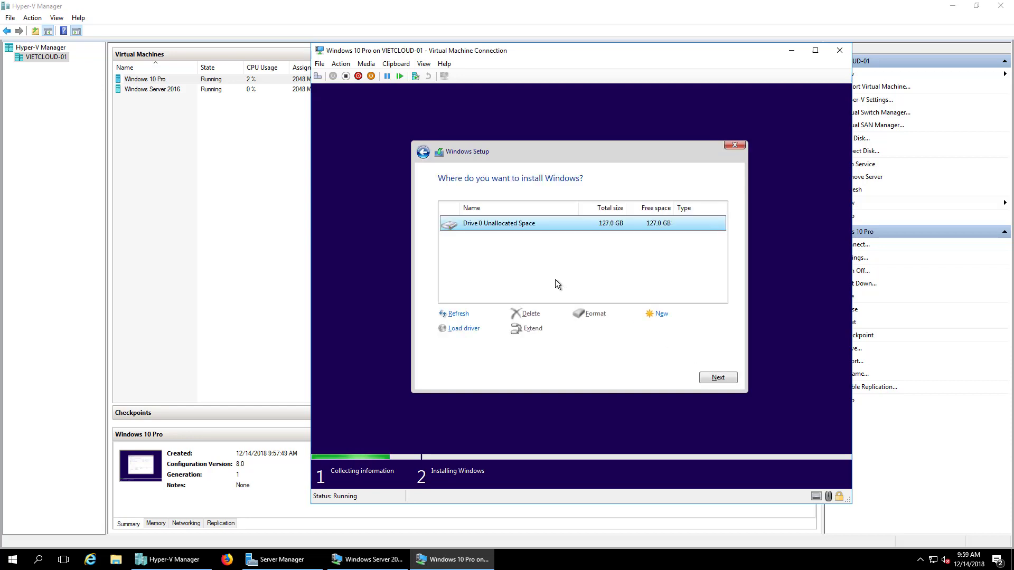
click(717, 380)
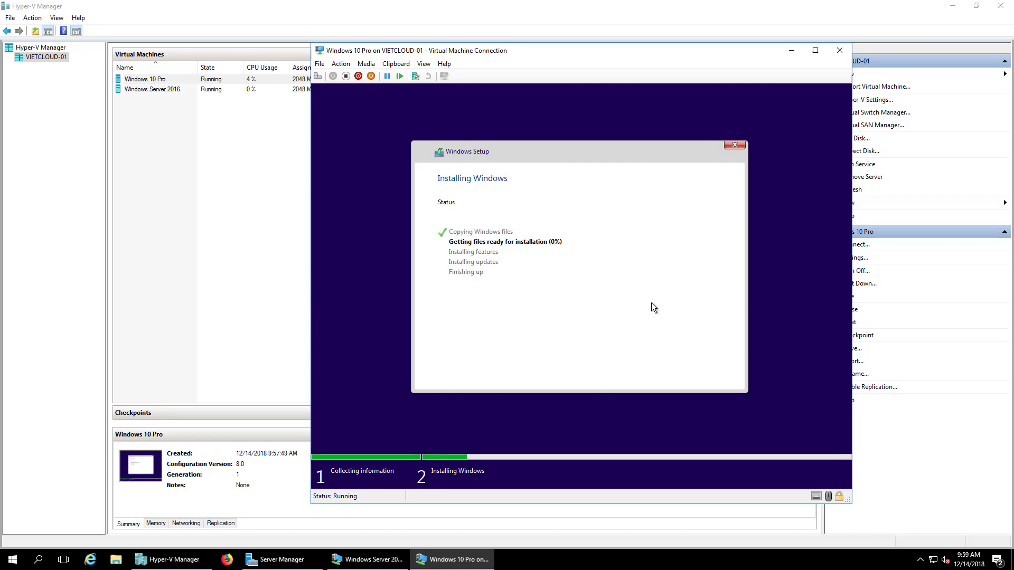
Step: Switch to the Windows Server 2016 virtual machine, skip its product key and select Windows Server 2016 Datacenter (Desktop Experience)
click(791, 50)
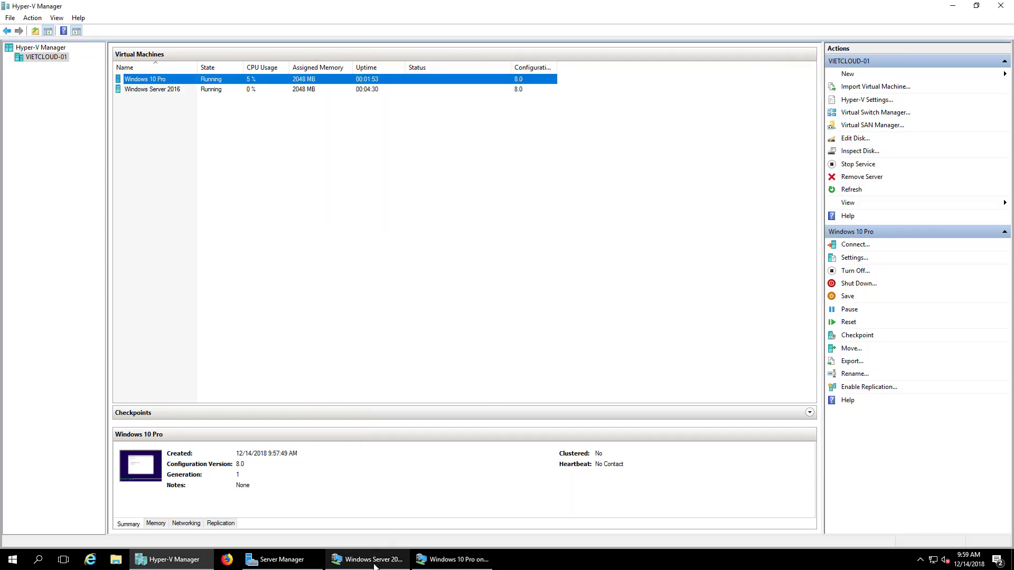
mouse_move(376, 565)
click(369, 523)
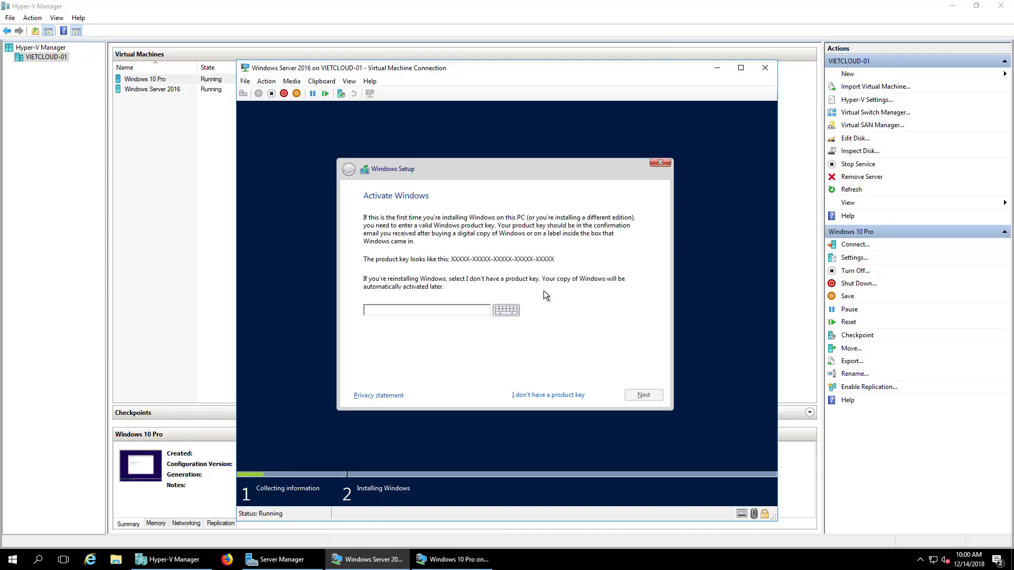
click(563, 395)
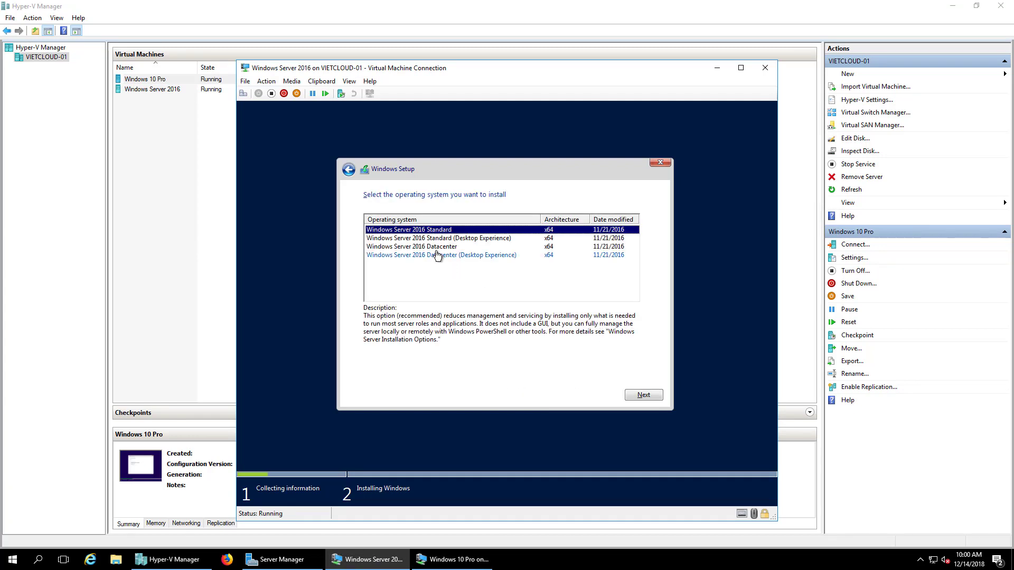
click(449, 256)
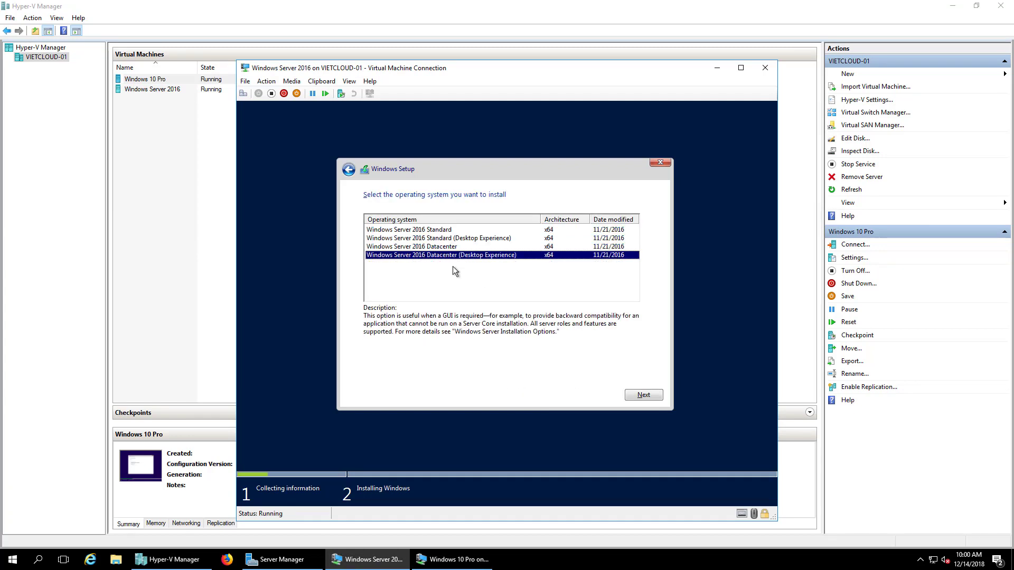
click(645, 399)
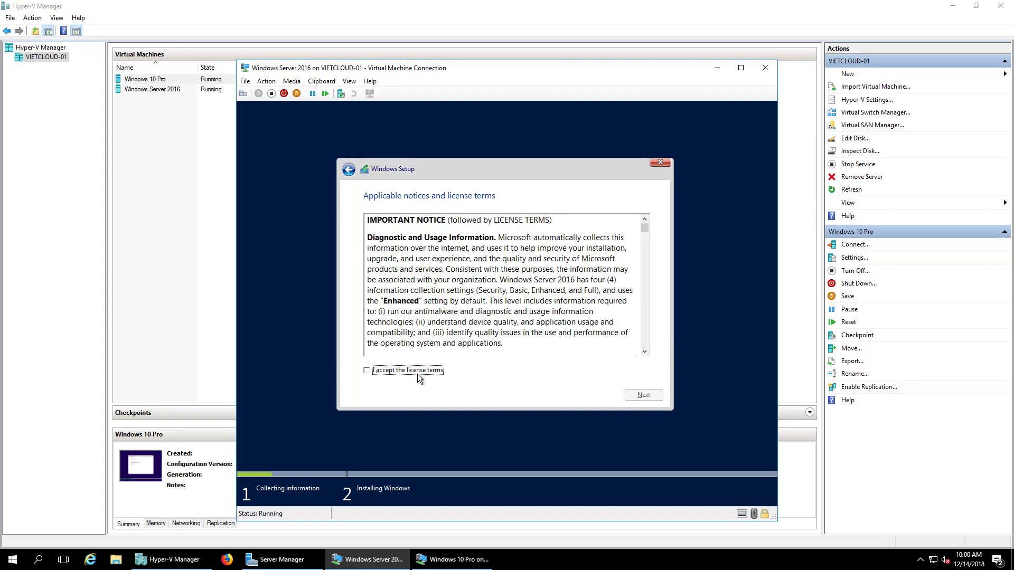
Step: Accept the Windows Server 2016 license terms and start a custom installation on Drive 0 Unallocated Space
click(416, 370)
click(639, 394)
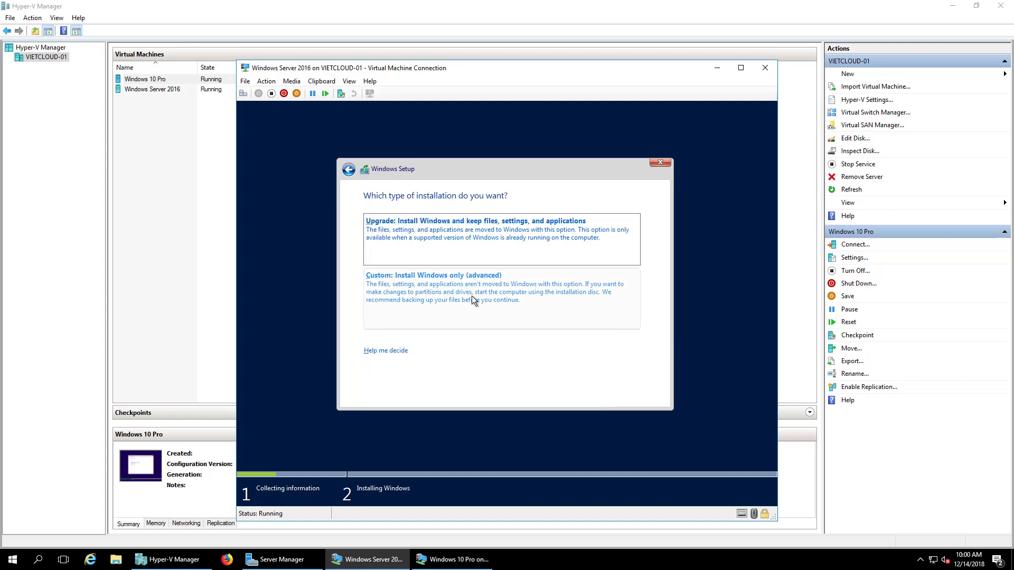
click(471, 295)
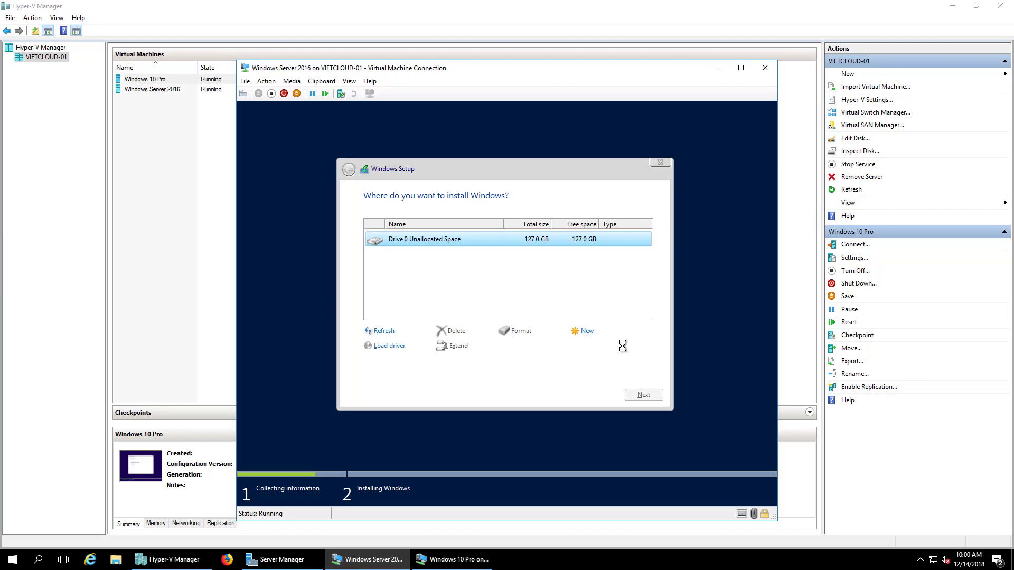
key(Return)
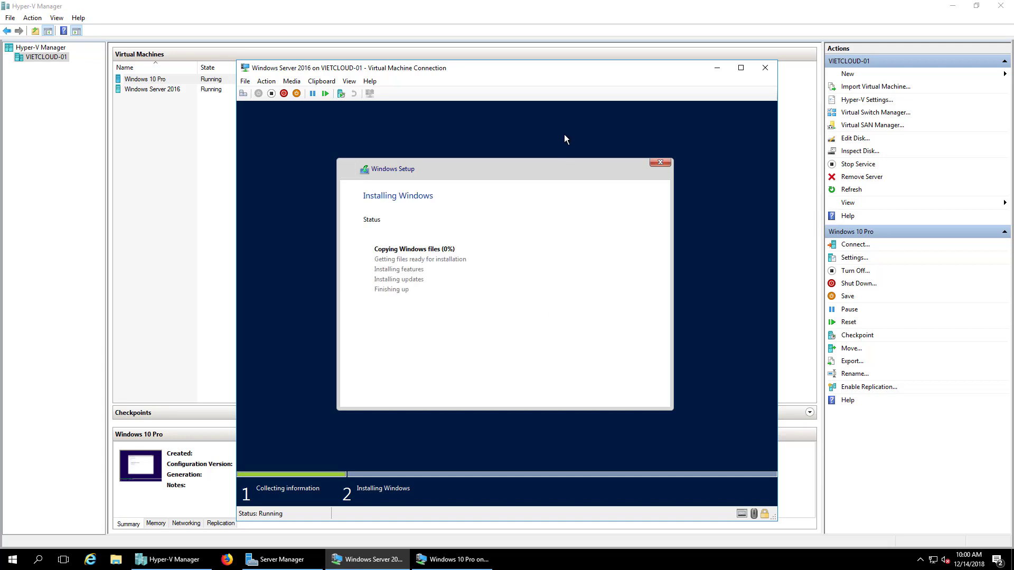
Step: Arrange the Windows Server 2016 and Windows 10 Pro connection windows next to each other and minimize the vietcloud-01 remote desktop session
drag(517, 70, 386, 52)
click(455, 559)
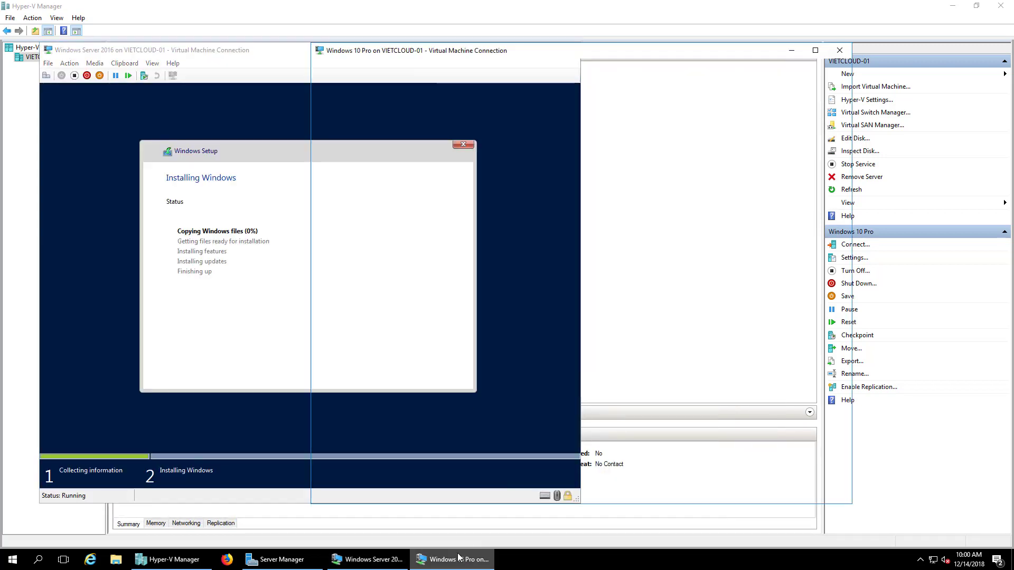
drag(564, 55, 691, 55)
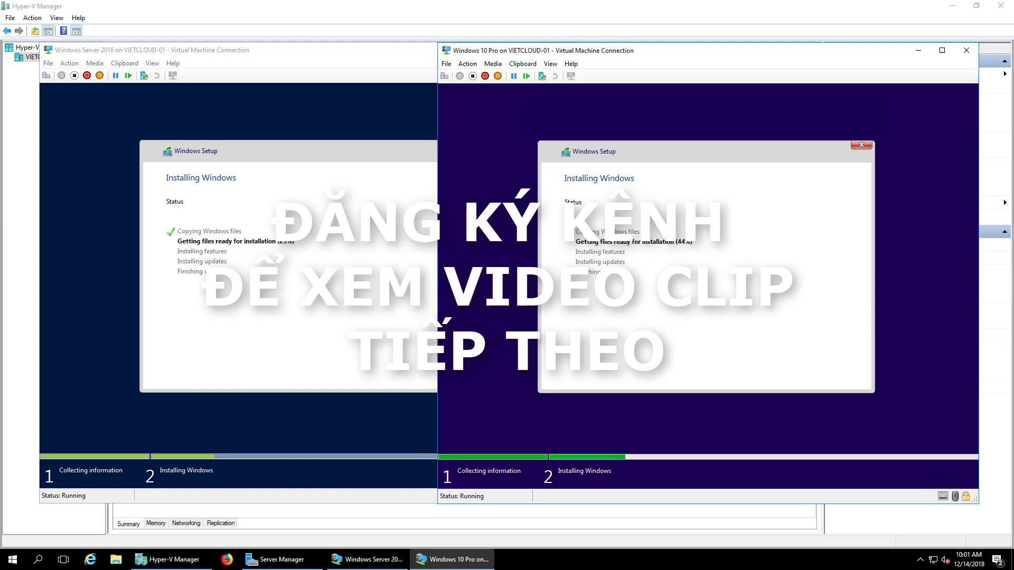
mouse_move(542, 3)
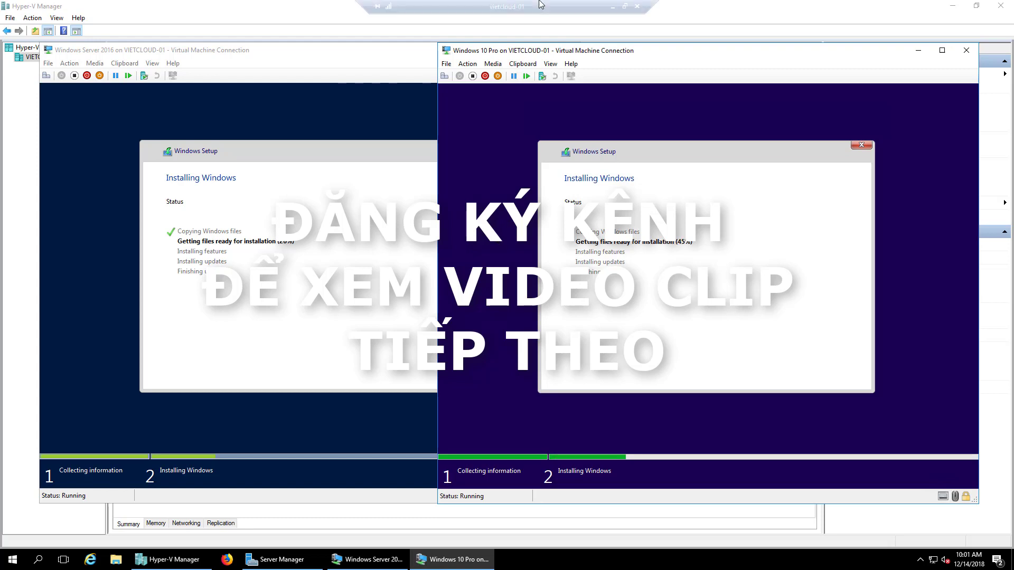
click(613, 8)
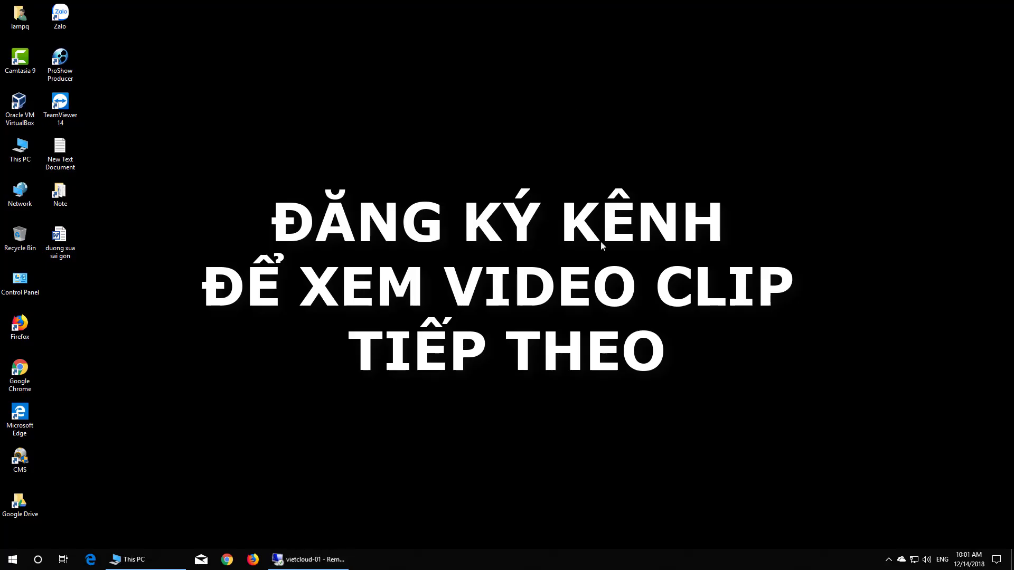